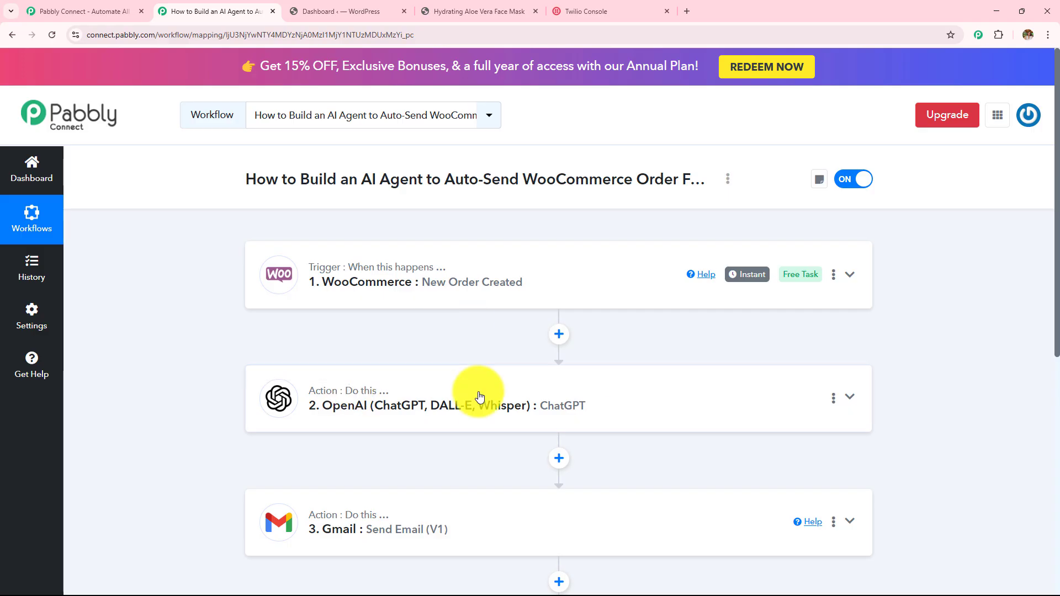
pyautogui.scroll(-2, 476, 390)
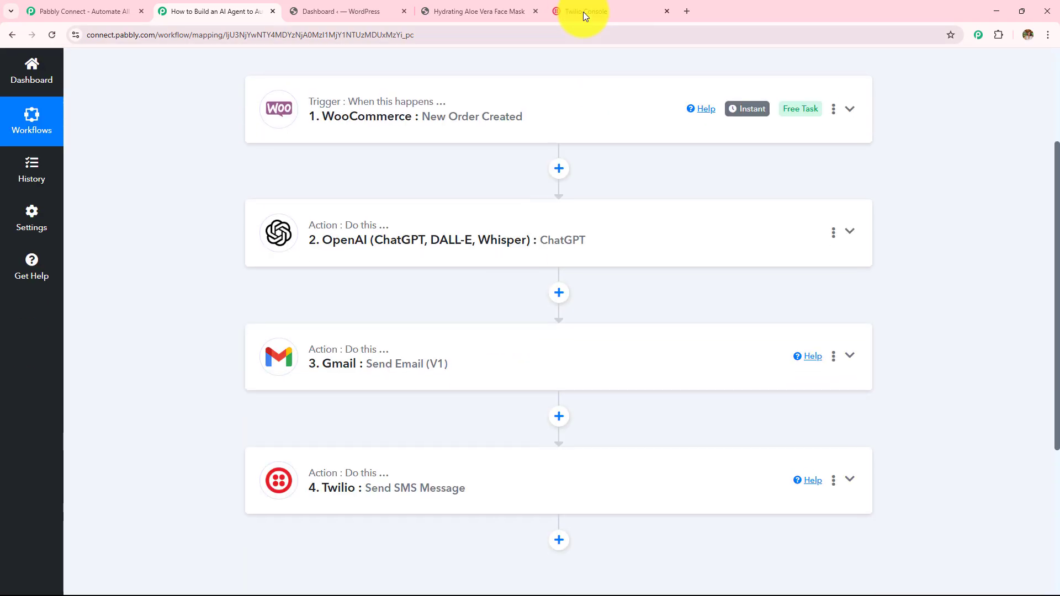
pyautogui.click(583, 12)
pyautogui.click(485, 11)
pyautogui.click(364, 11)
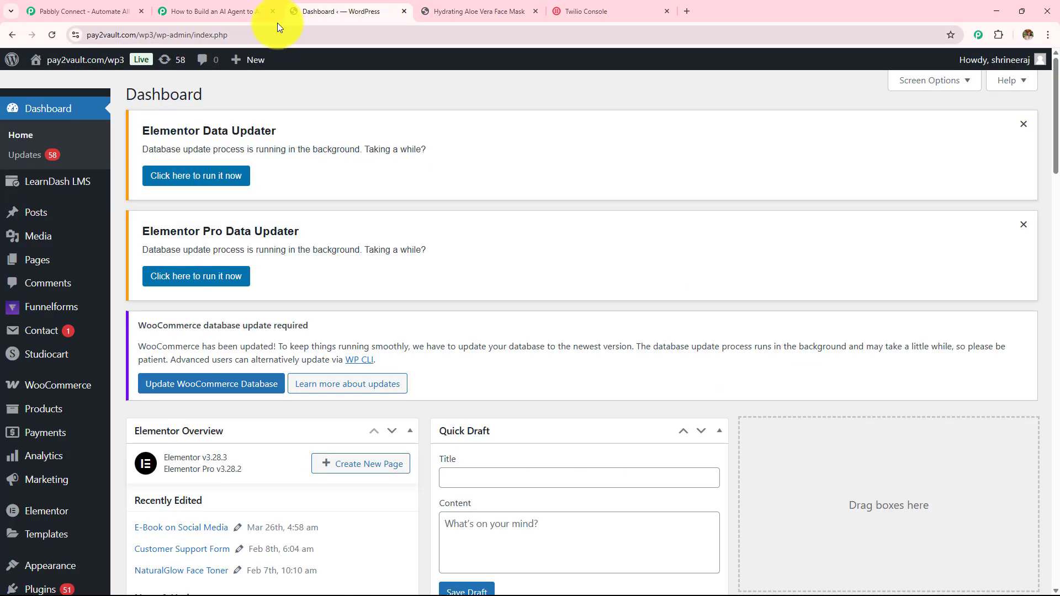
pyautogui.click(236, 11)
pyautogui.scroll(3, 455, 289)
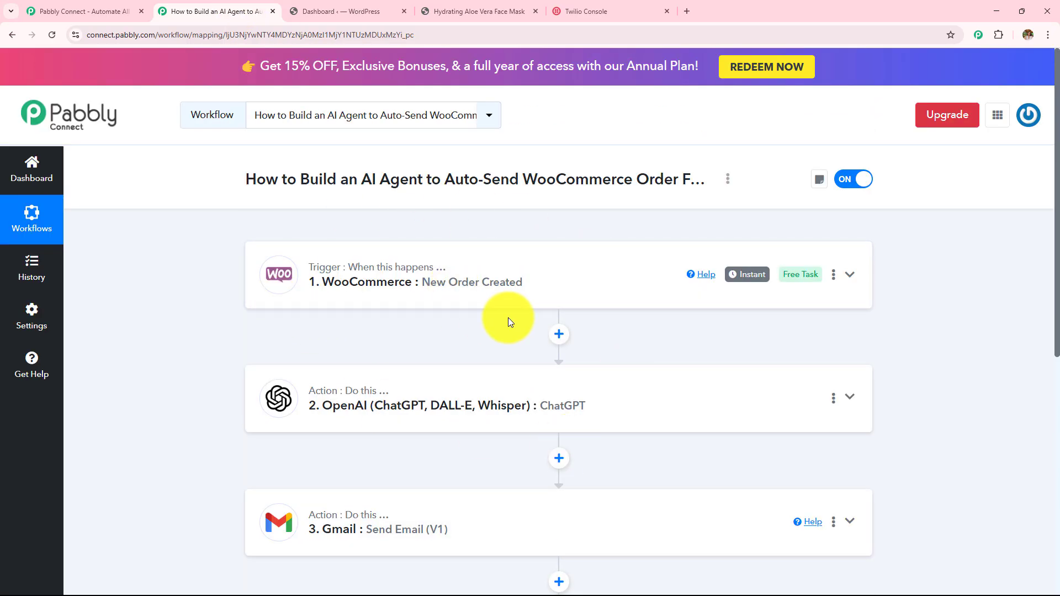
pyautogui.click(486, 11)
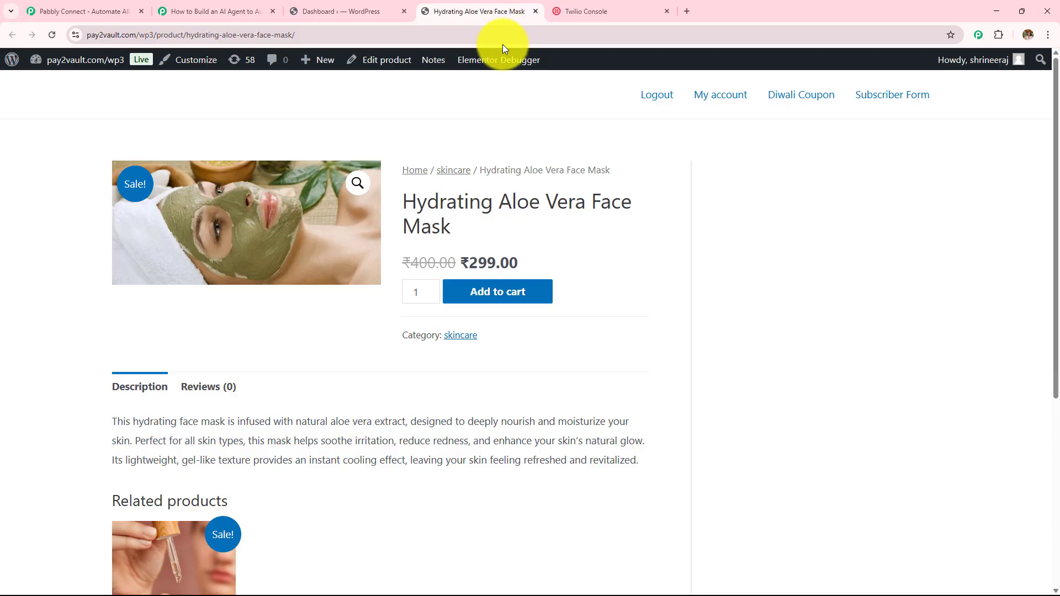
pyautogui.click(248, 13)
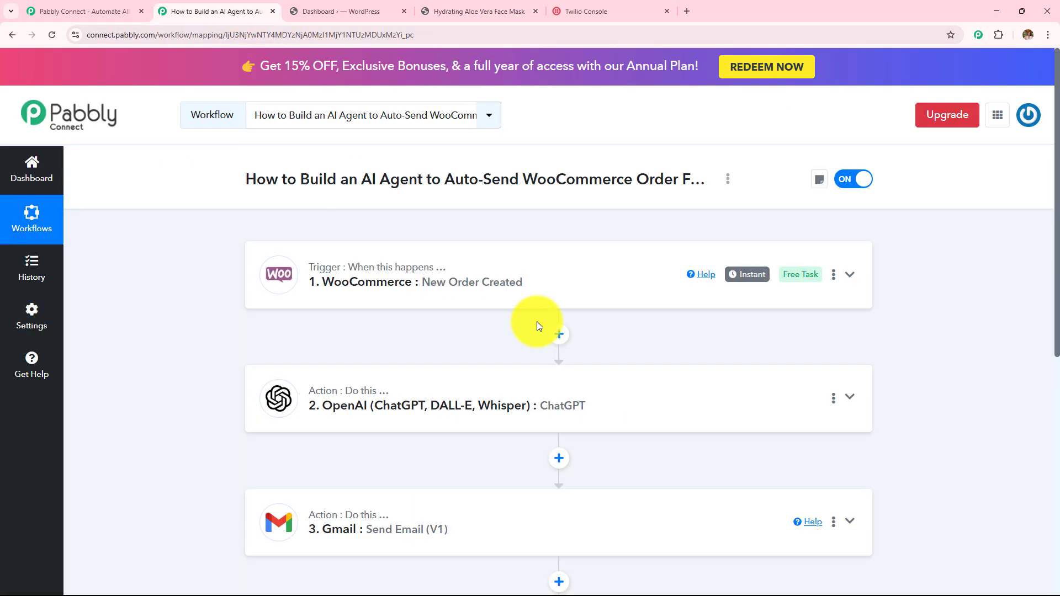
pyautogui.scroll(-4, 539, 326)
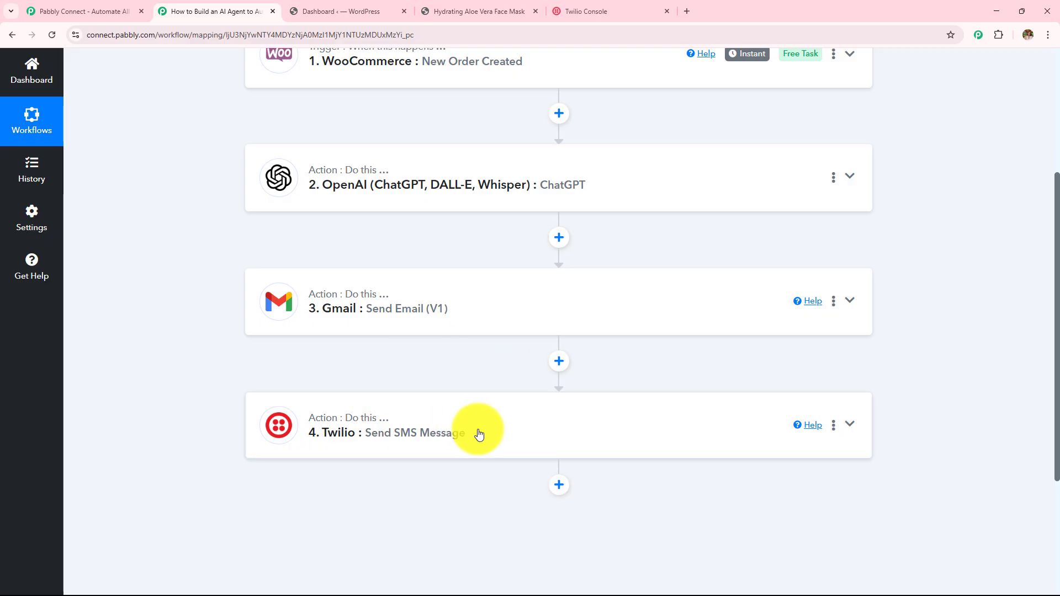
pyautogui.scroll(4, 447, 307)
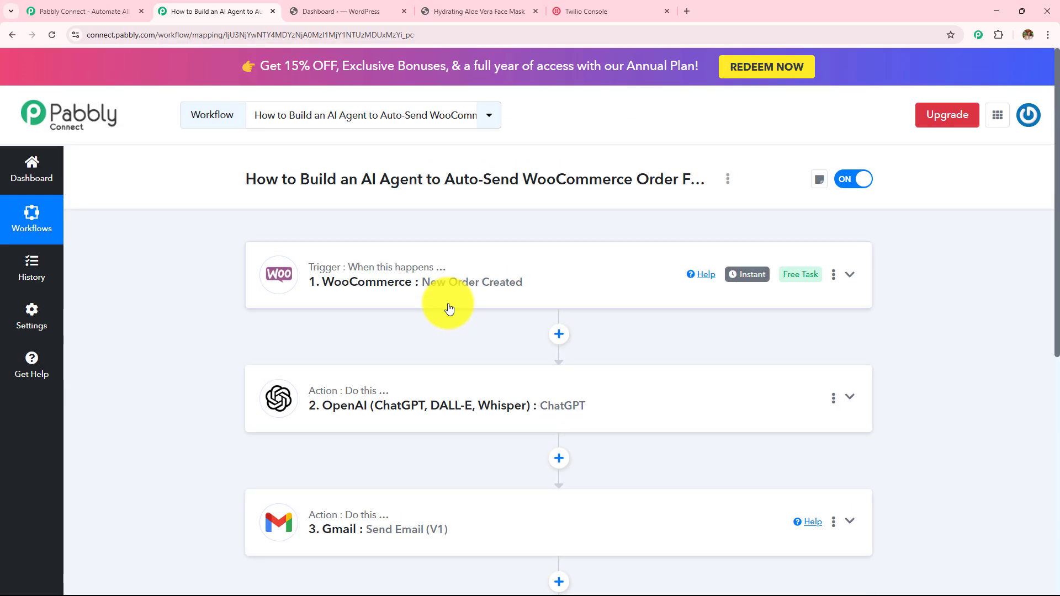
# Step: Add one Hydrating Aloe Vera Face Mask at ₹299.00 to the cart and go to checkout
pyautogui.click(466, 6)
pyautogui.click(513, 291)
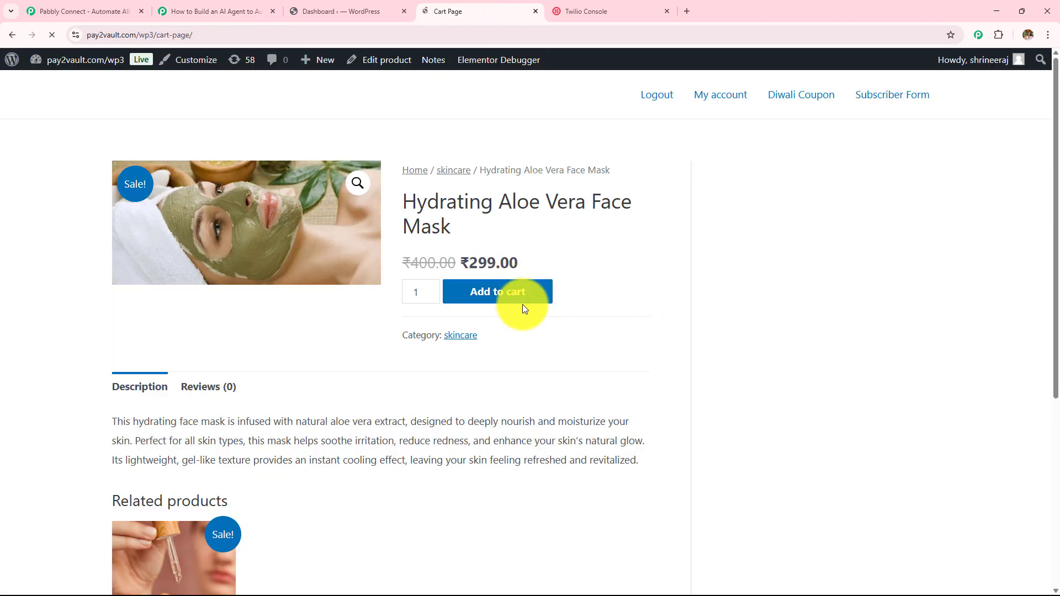
pyautogui.scroll(-5, 502, 303)
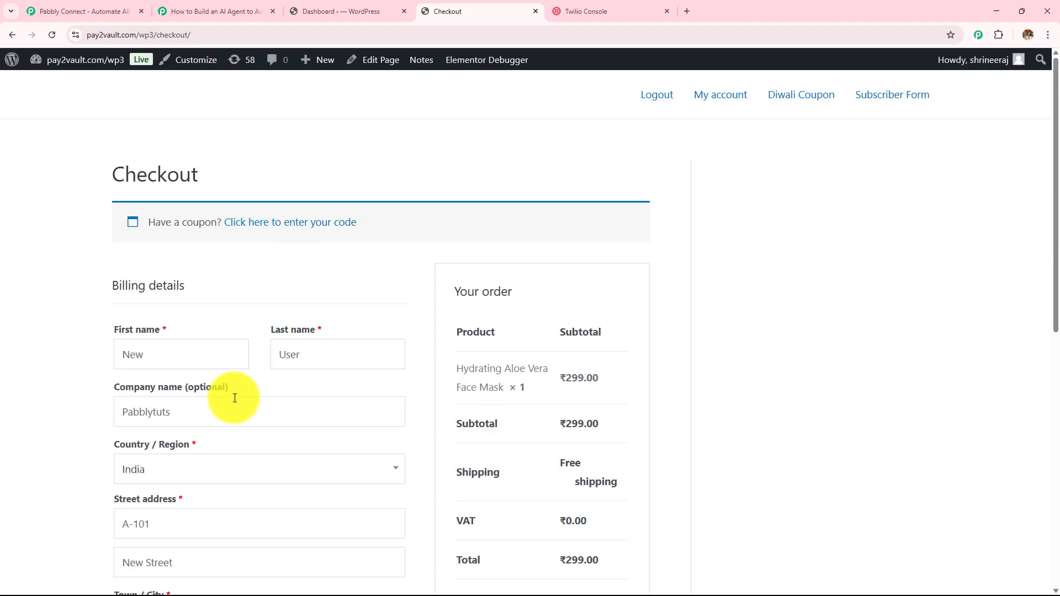
pyautogui.scroll(-1, 273, 370)
pyautogui.scroll(-3, 272, 369)
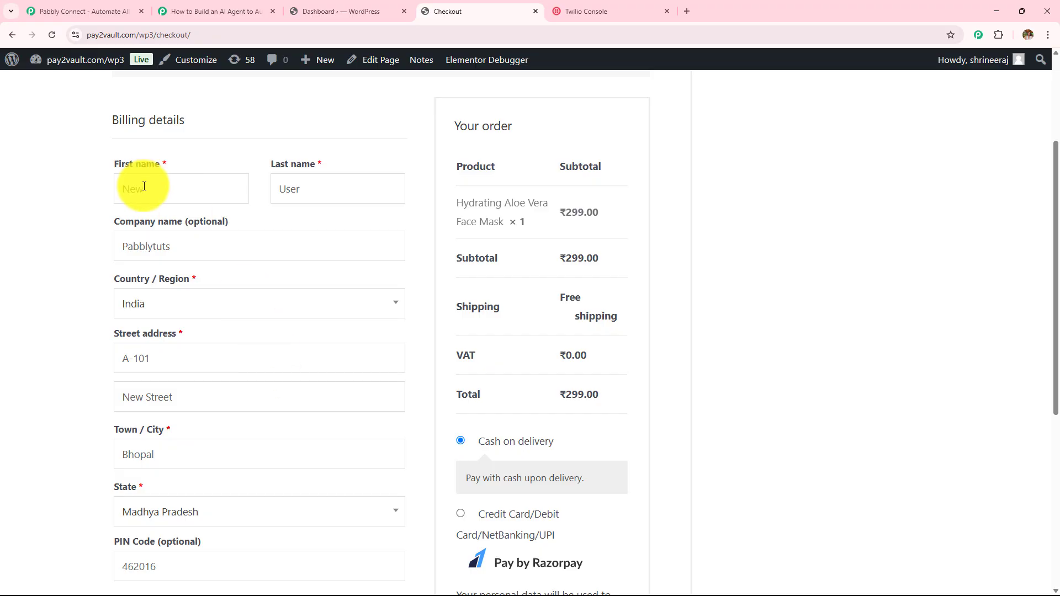
# Step: Review the billing name and address fields, keeping India as the billing country
pyautogui.moveTo(144, 189); pyautogui.dragTo(97, 188)
pyautogui.doubleClick(289, 197)
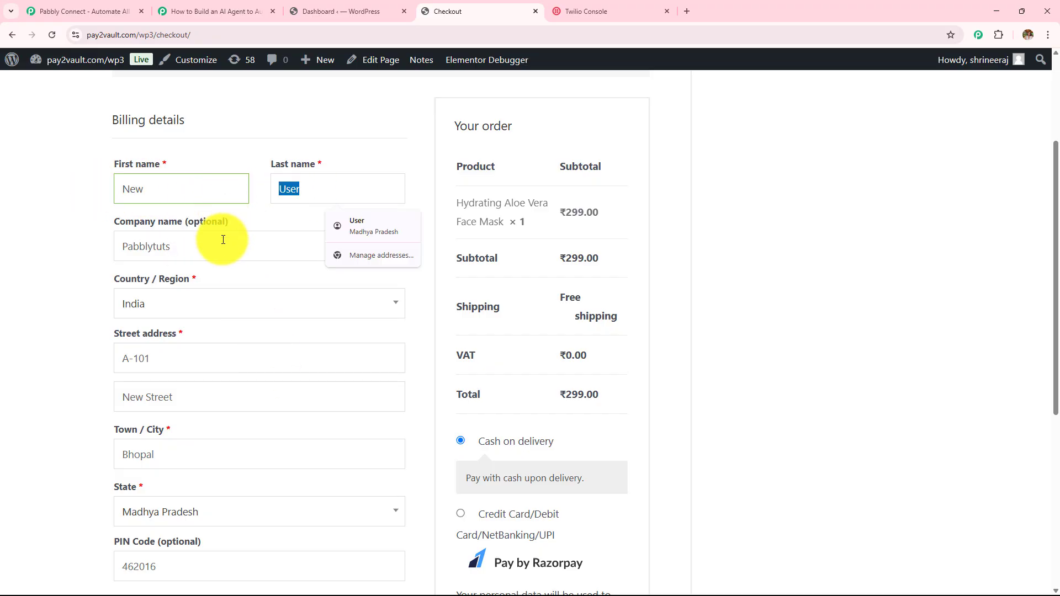
pyautogui.moveTo(220, 243); pyautogui.dragTo(88, 246)
pyautogui.scroll(-2, 176, 233)
pyautogui.scroll(-1, 177, 233)
pyautogui.click(173, 137)
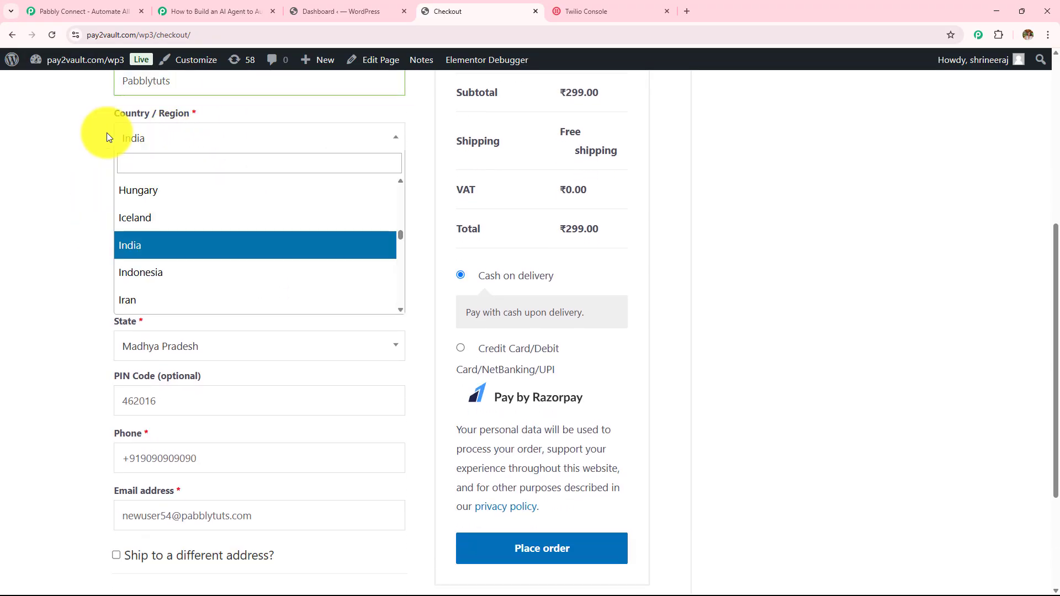
pyautogui.click(22, 167)
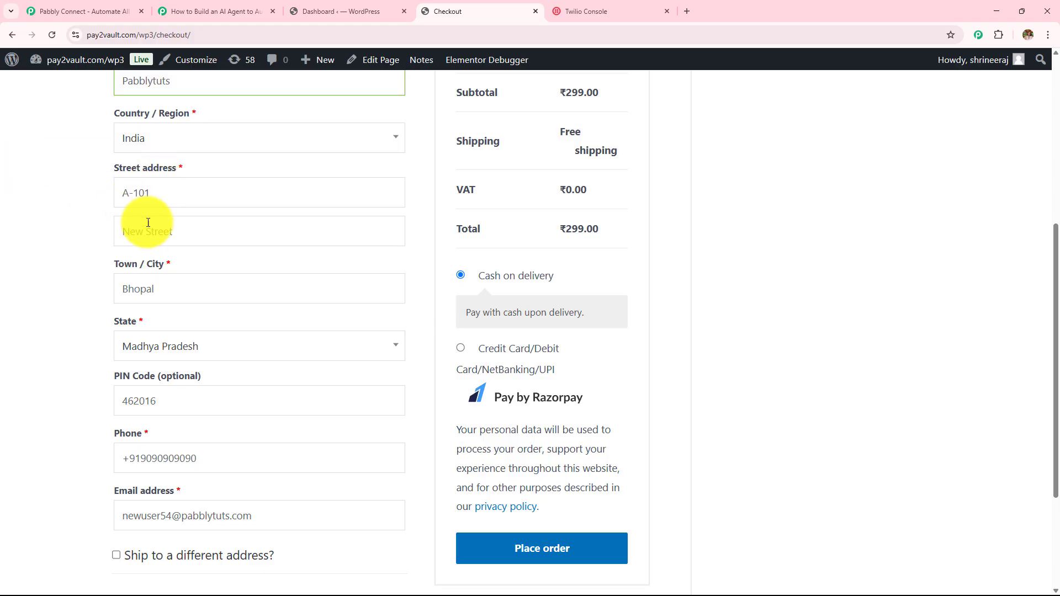
# Step: Place the cash-on-delivery test order and view the order confirmation
pyautogui.scroll(-1, 182, 219)
pyautogui.scroll(-1, 182, 219)
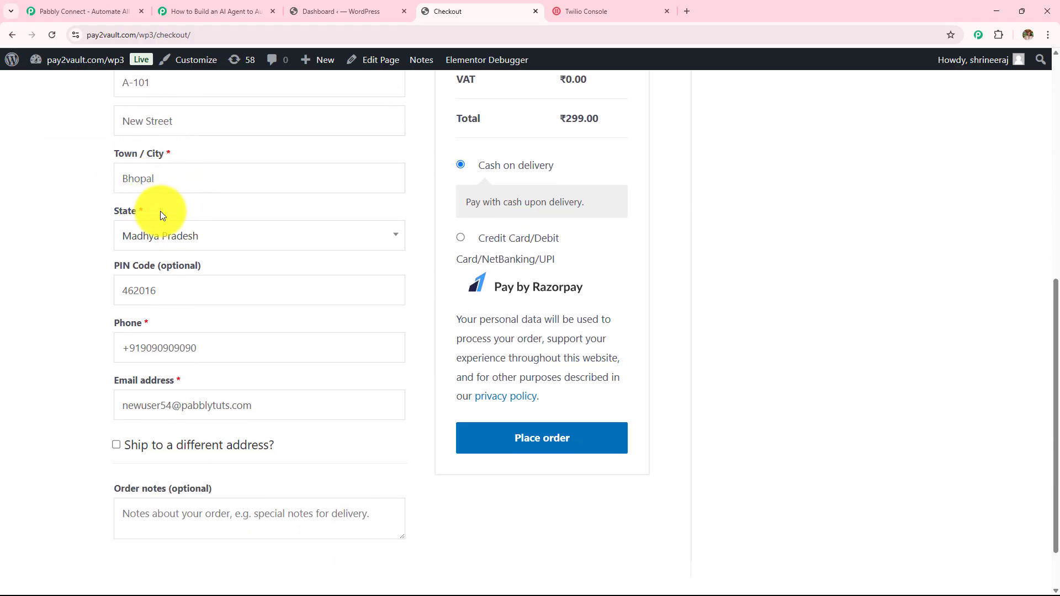
pyautogui.scroll(-2, 144, 234)
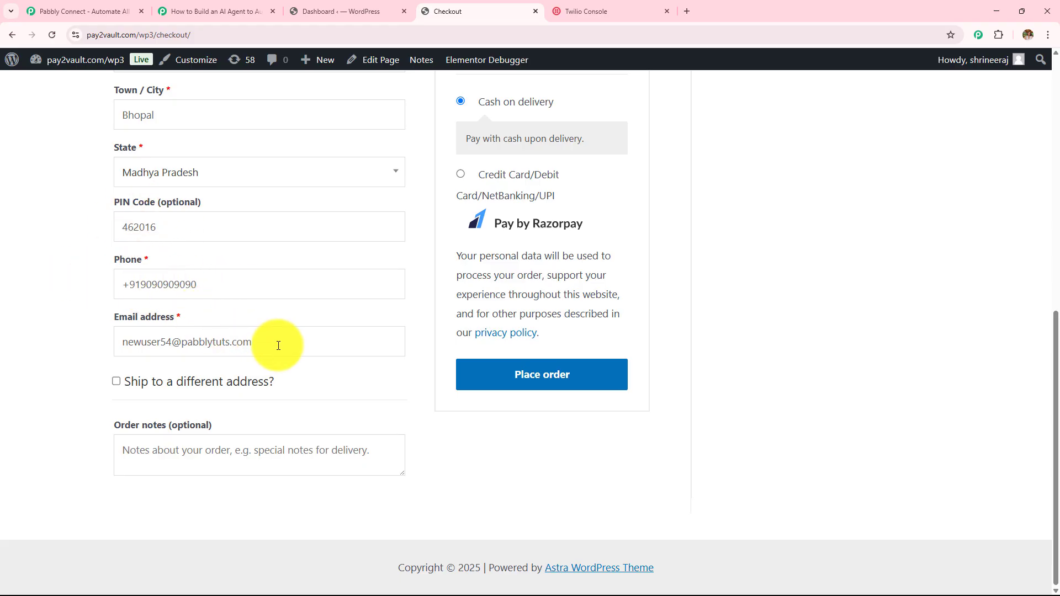
pyautogui.click(563, 382)
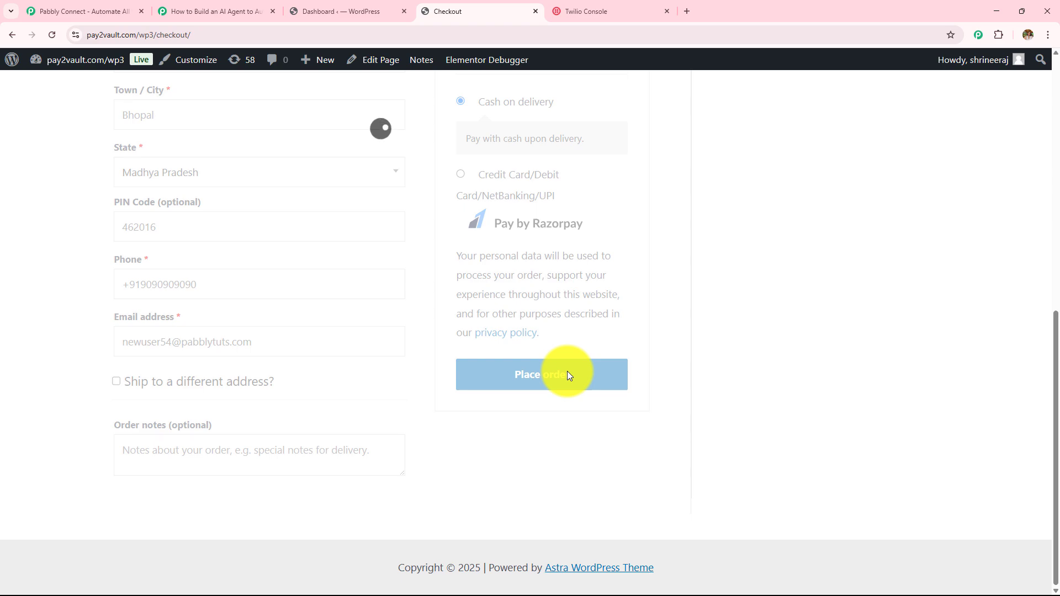
pyautogui.scroll(-7, 563, 367)
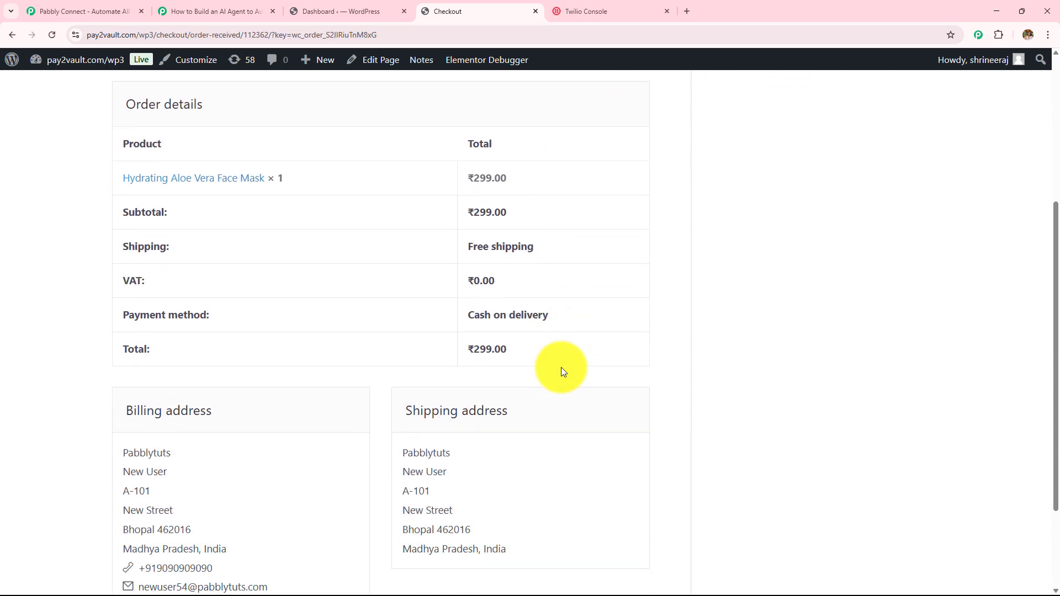
pyautogui.scroll(7, 561, 369)
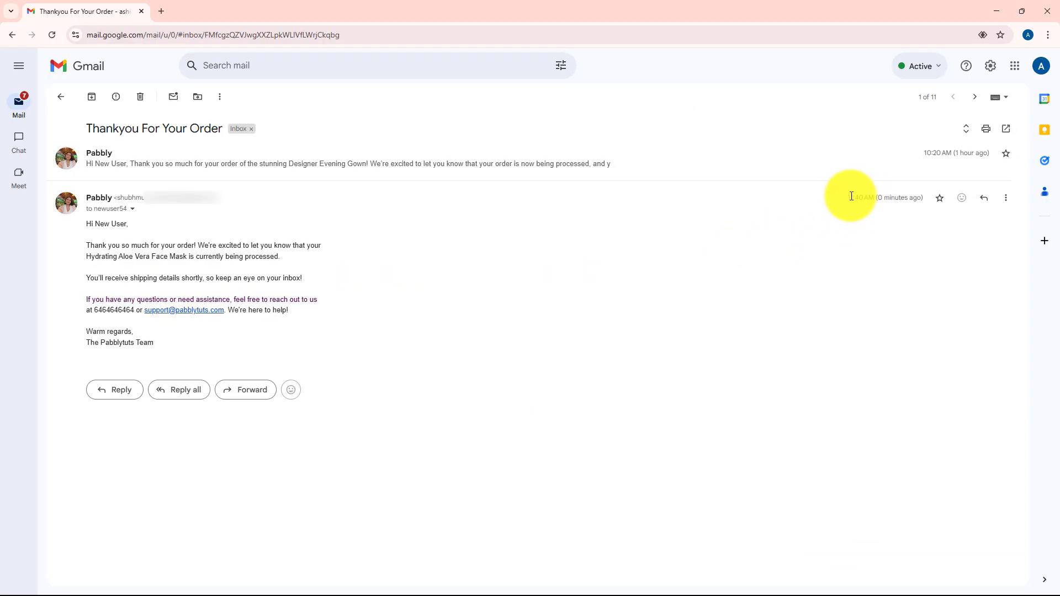
# Step: Highlight the received time, sender, greeting and body of the Thankyou For Your Order email
pyautogui.moveTo(850, 197); pyautogui.dragTo(923, 194)
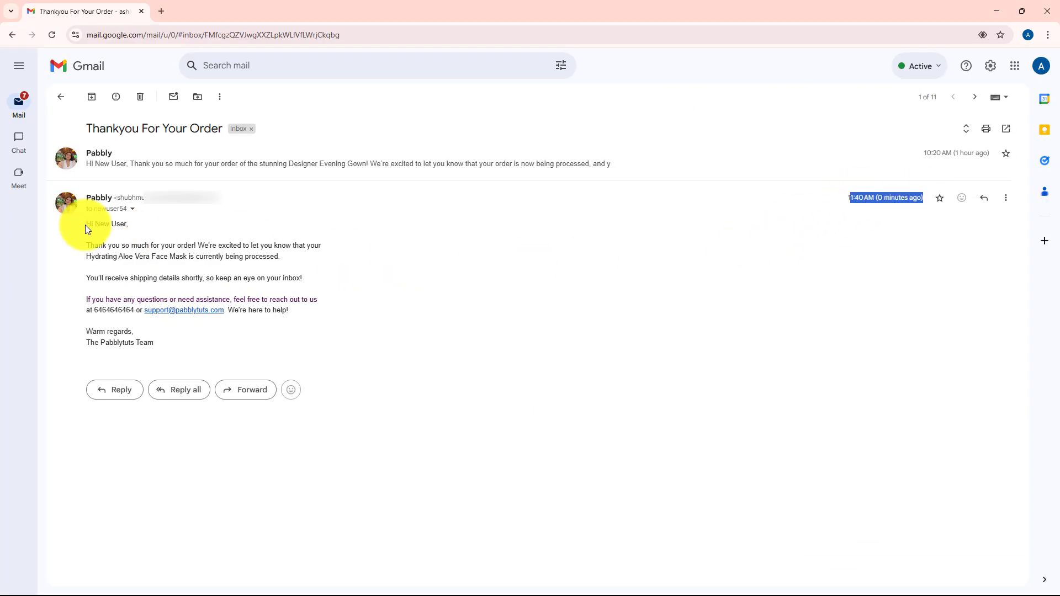
pyautogui.moveTo(85, 224); pyautogui.dragTo(144, 224)
pyautogui.click(106, 225)
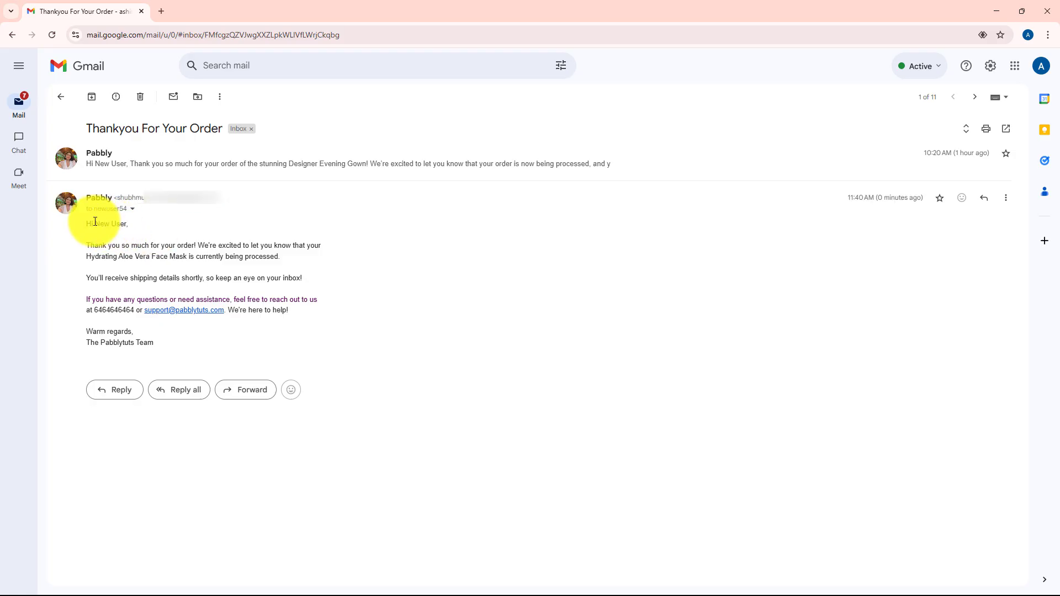
pyautogui.moveTo(95, 224); pyautogui.dragTo(296, 278)
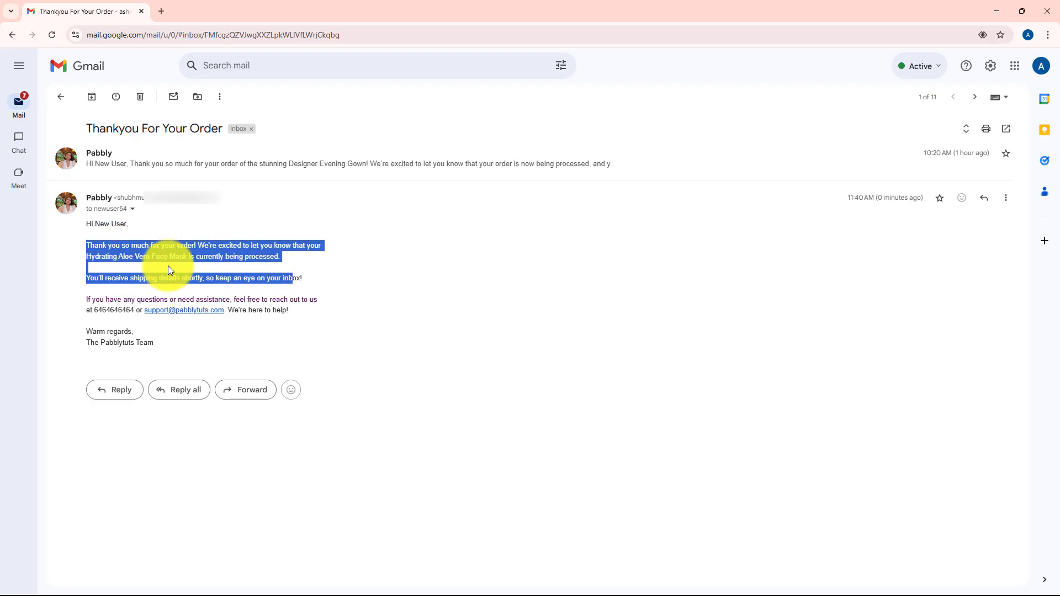
pyautogui.click(75, 292)
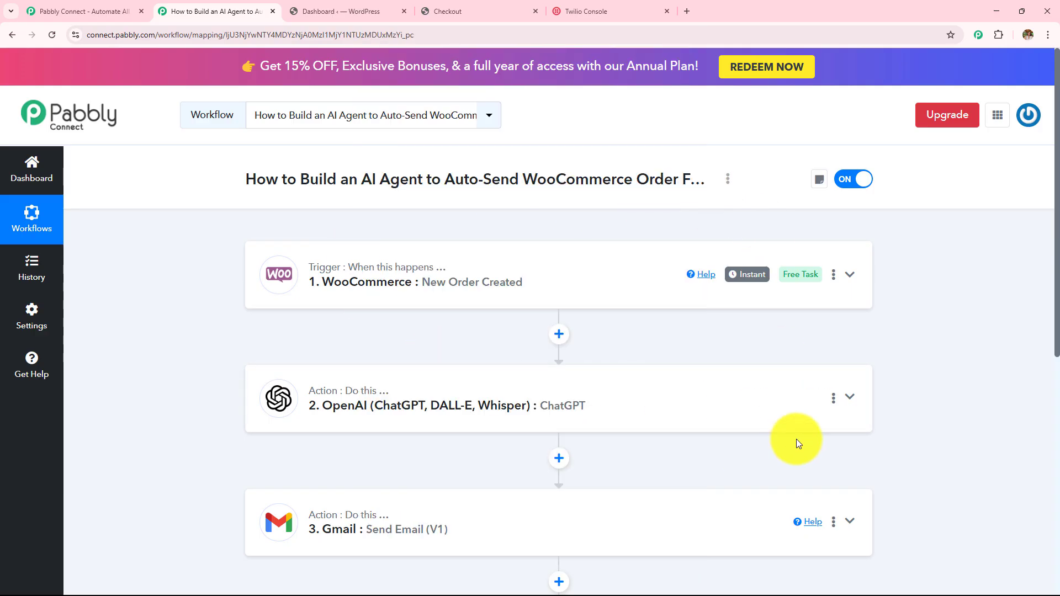
# Step: Scroll the Pabbly Connect home page down and back up
pyautogui.scroll(-4, 798, 443)
pyautogui.scroll(4, 796, 441)
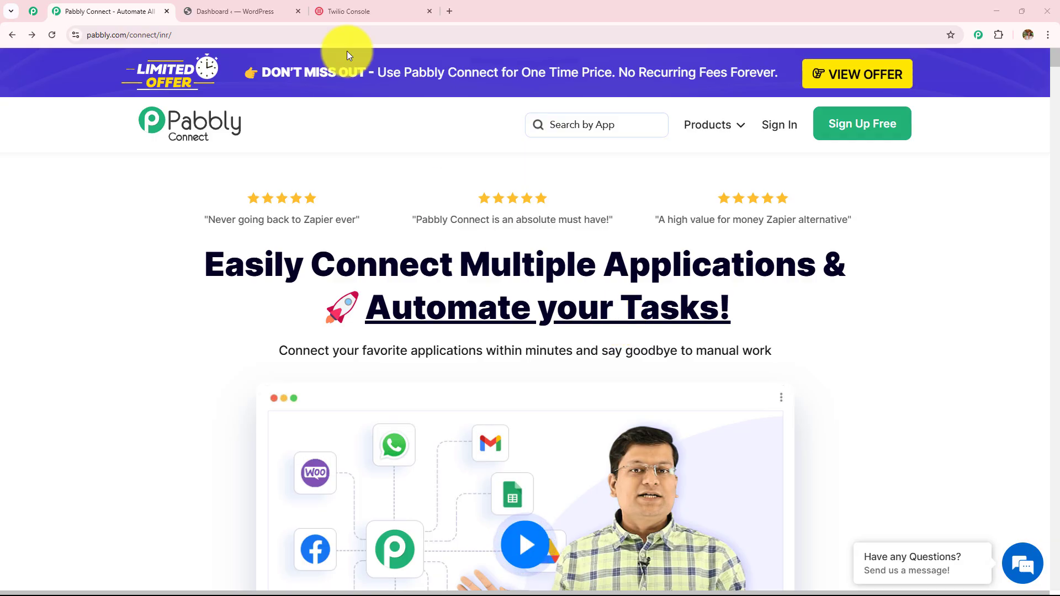
pyautogui.click(235, 11)
pyautogui.click(363, 15)
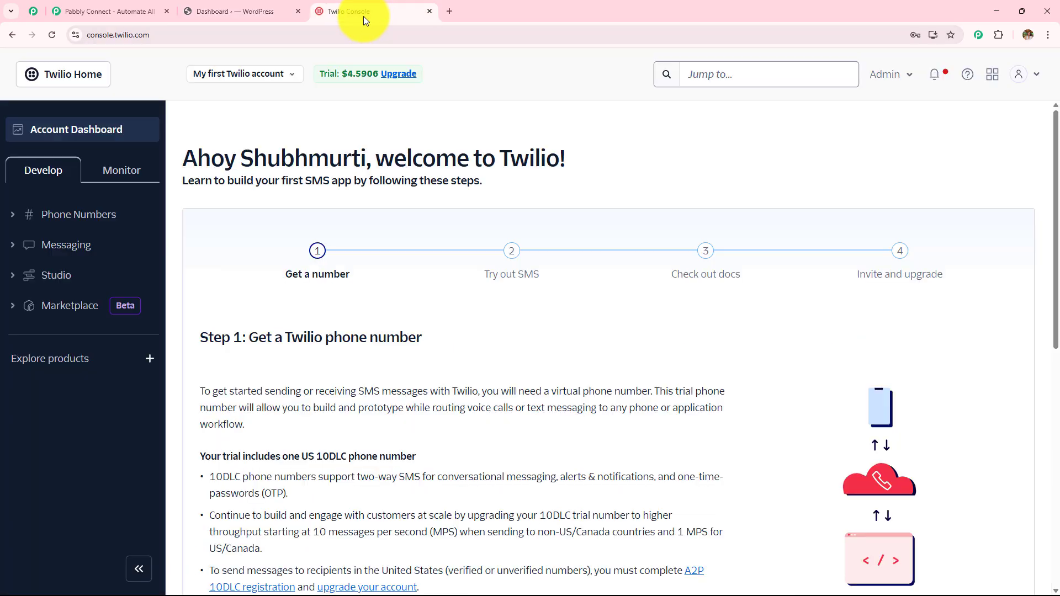
pyautogui.click(118, 11)
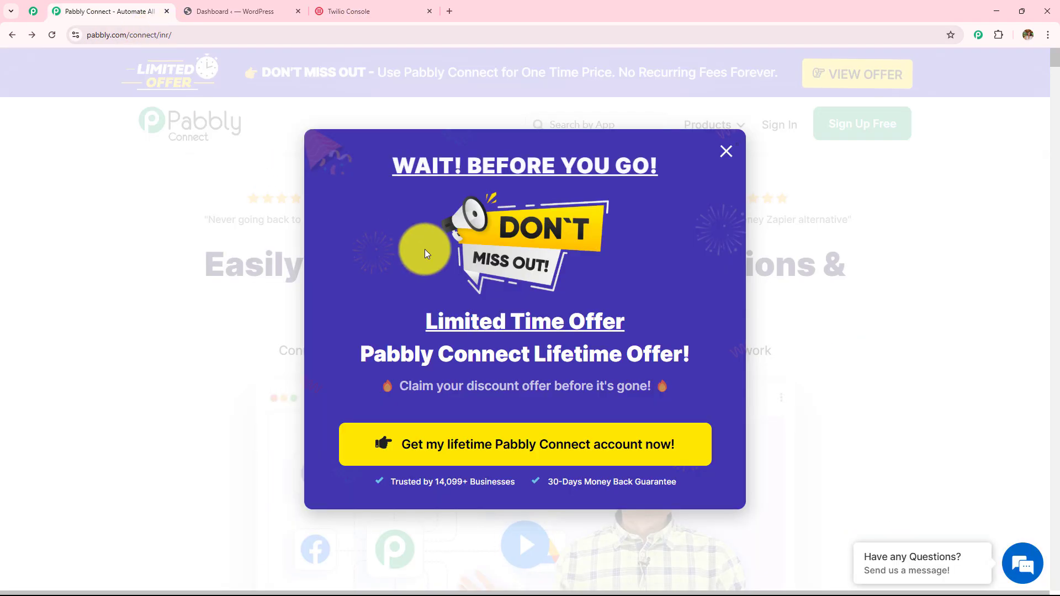
pyautogui.click(727, 152)
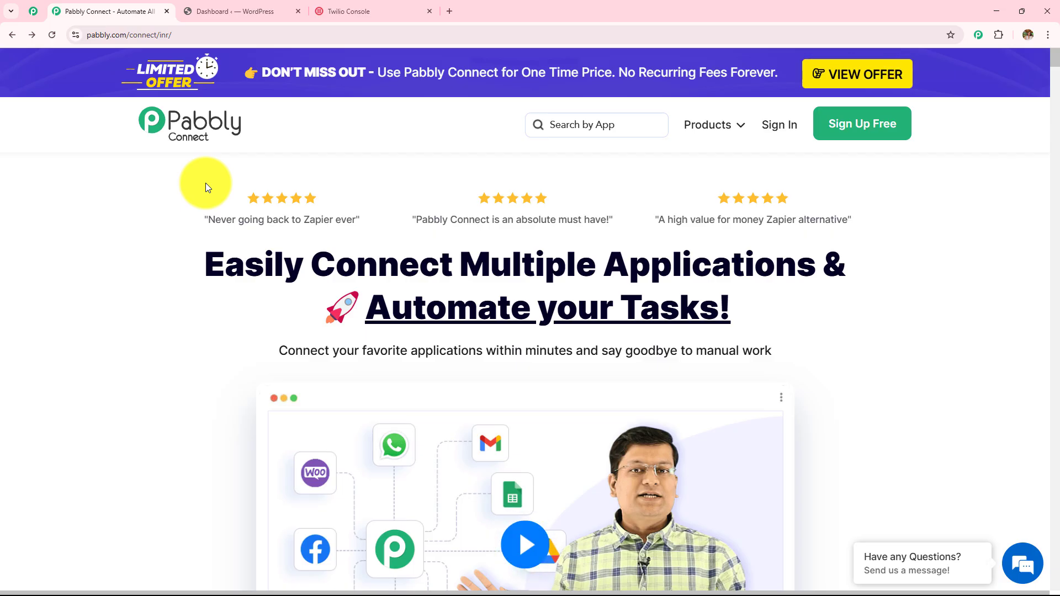
pyautogui.click(206, 34)
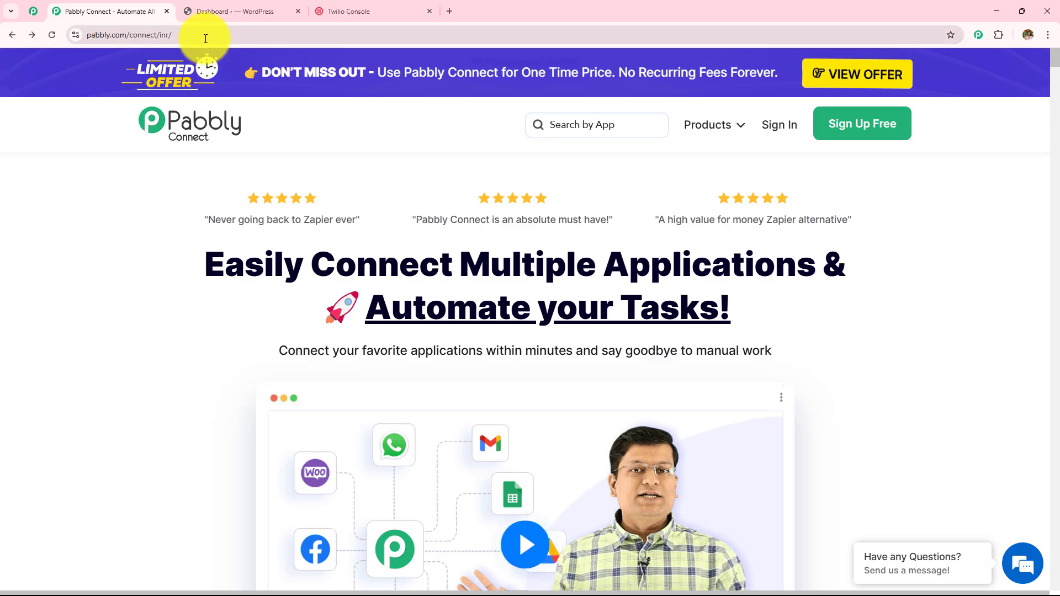
pyautogui.click(115, 289)
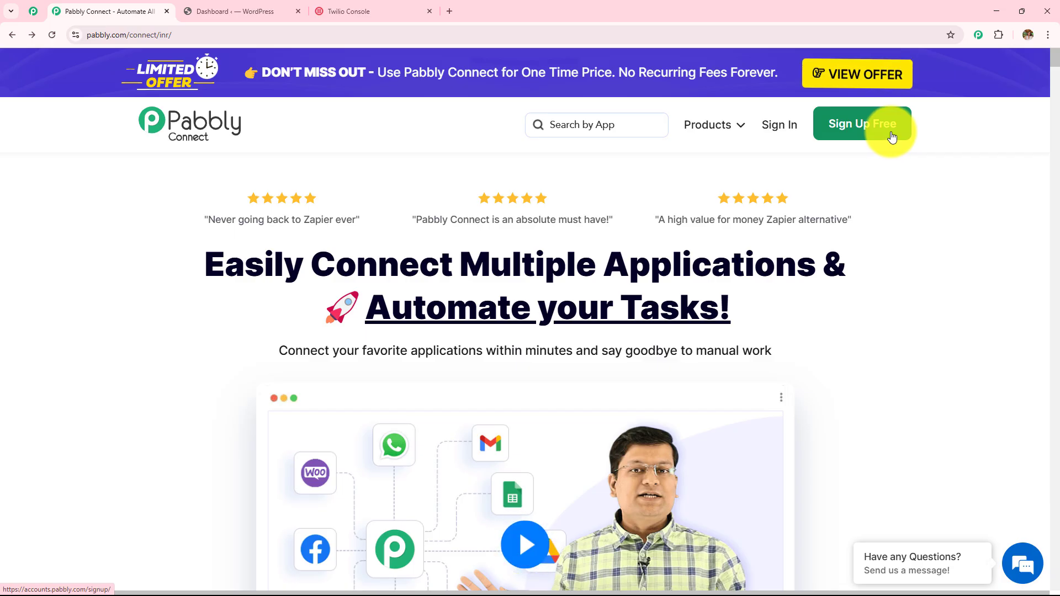
pyautogui.click(792, 131)
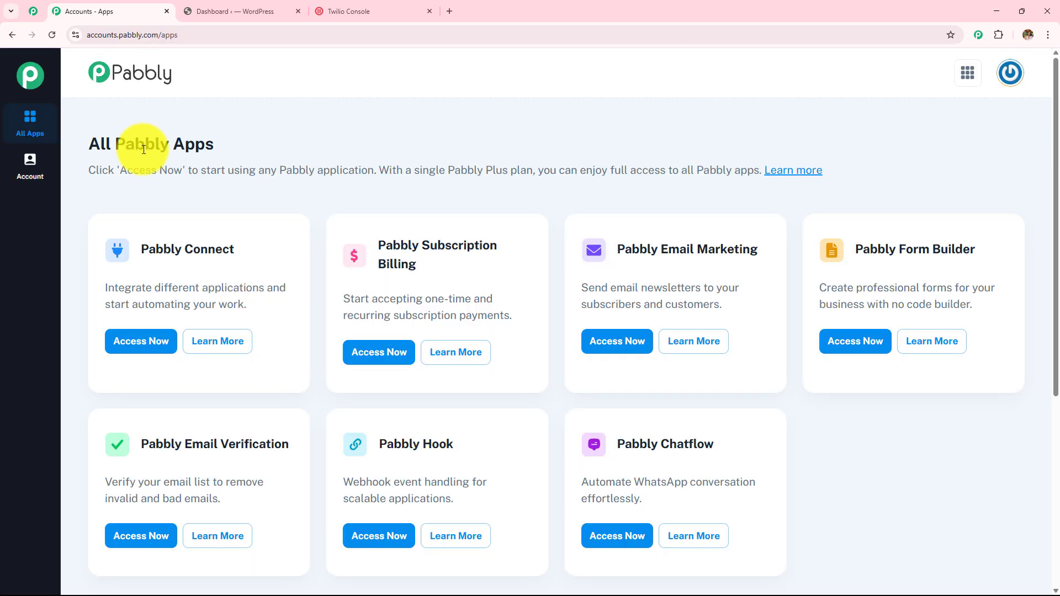
pyautogui.tripleClick(101, 145)
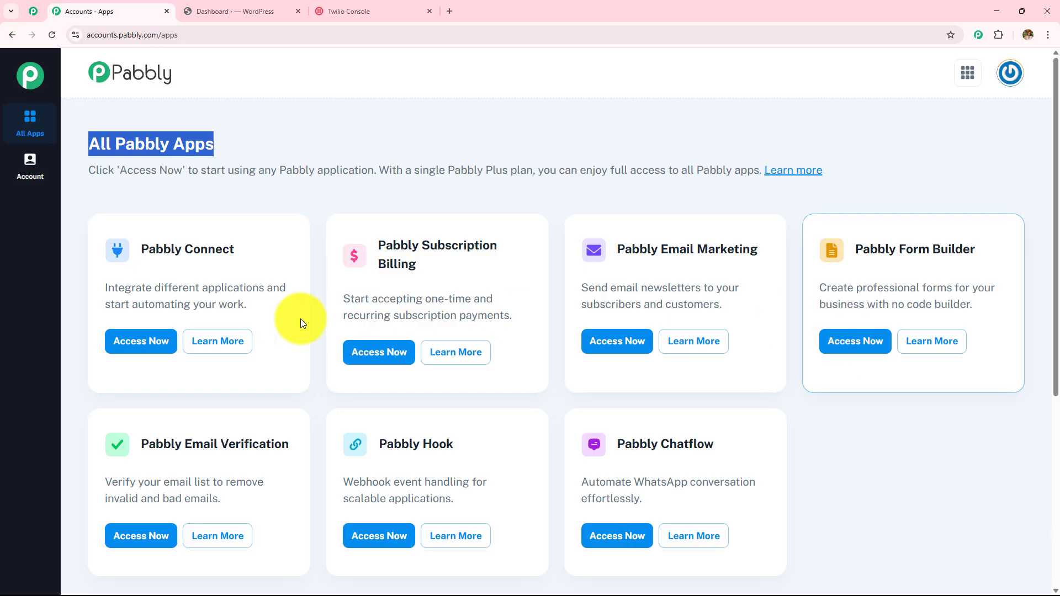
pyautogui.moveTo(138, 254); pyautogui.dragTo(339, 248)
pyautogui.click(166, 354)
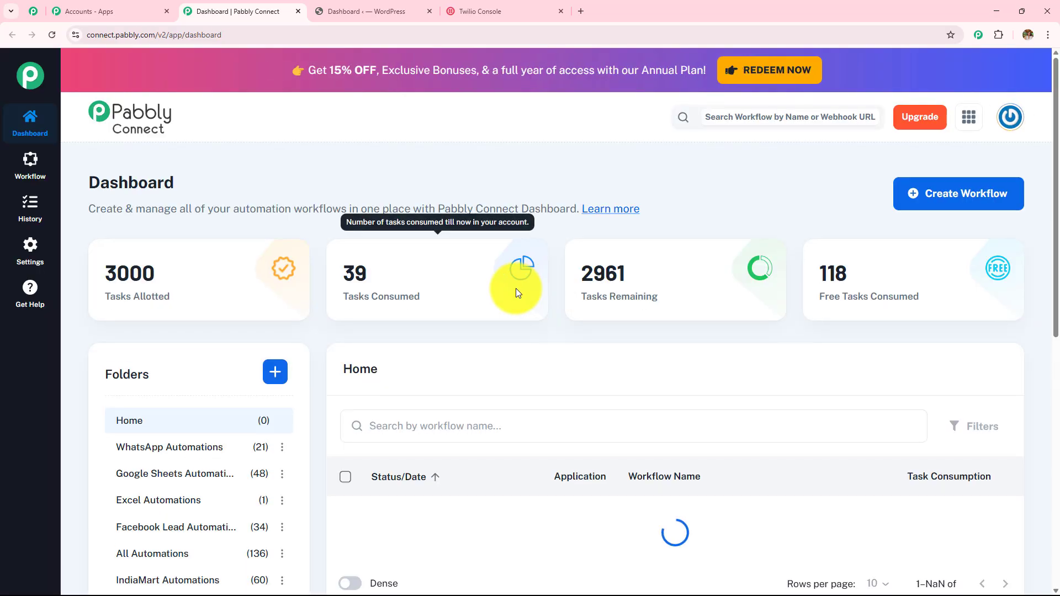
pyautogui.moveTo(88, 180); pyautogui.dragTo(241, 168)
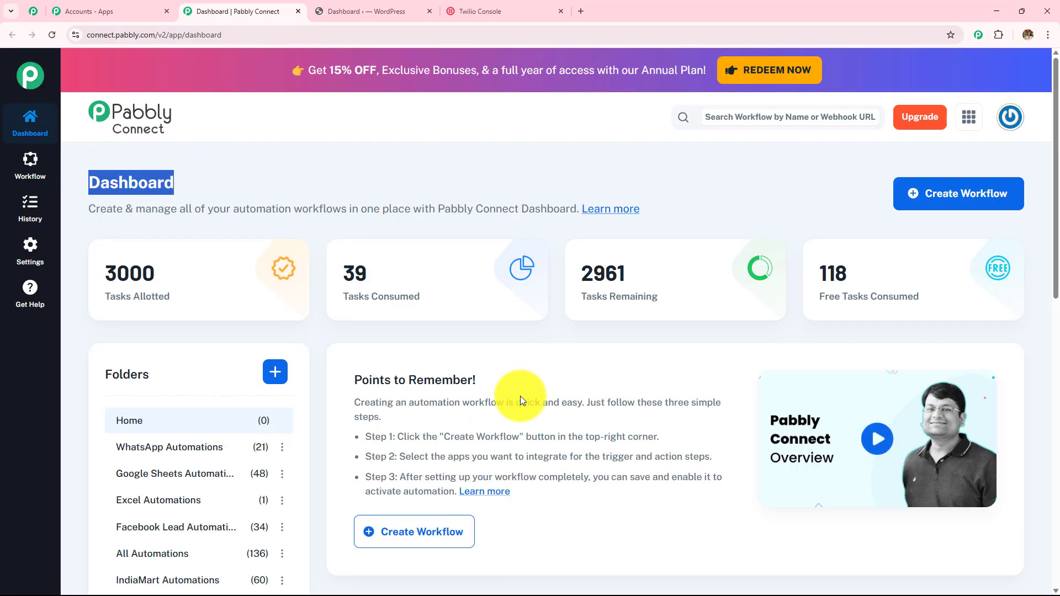
pyautogui.scroll(-4, 520, 398)
pyautogui.scroll(-3, 519, 396)
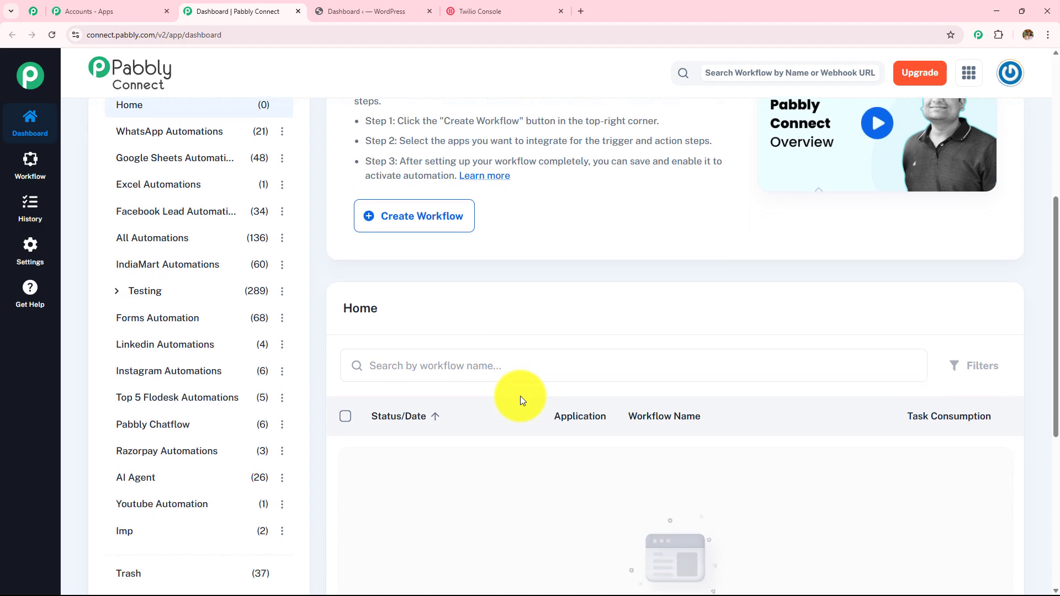
pyautogui.scroll(5, 268, 451)
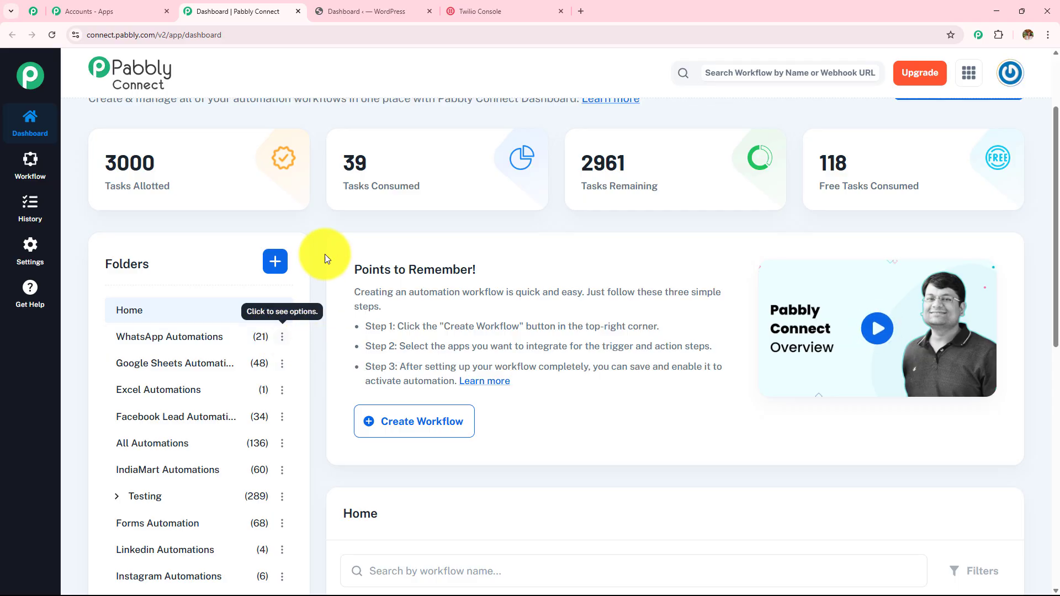
pyautogui.click(275, 262)
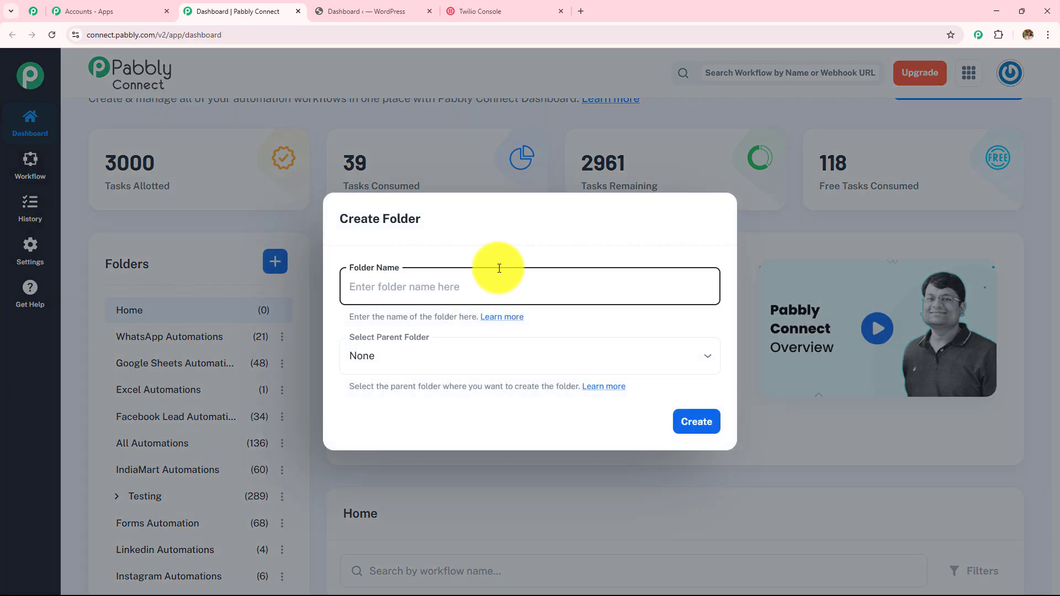
pyautogui.click(713, 217)
pyautogui.scroll(2, 721, 281)
pyautogui.moveTo(721, 282)
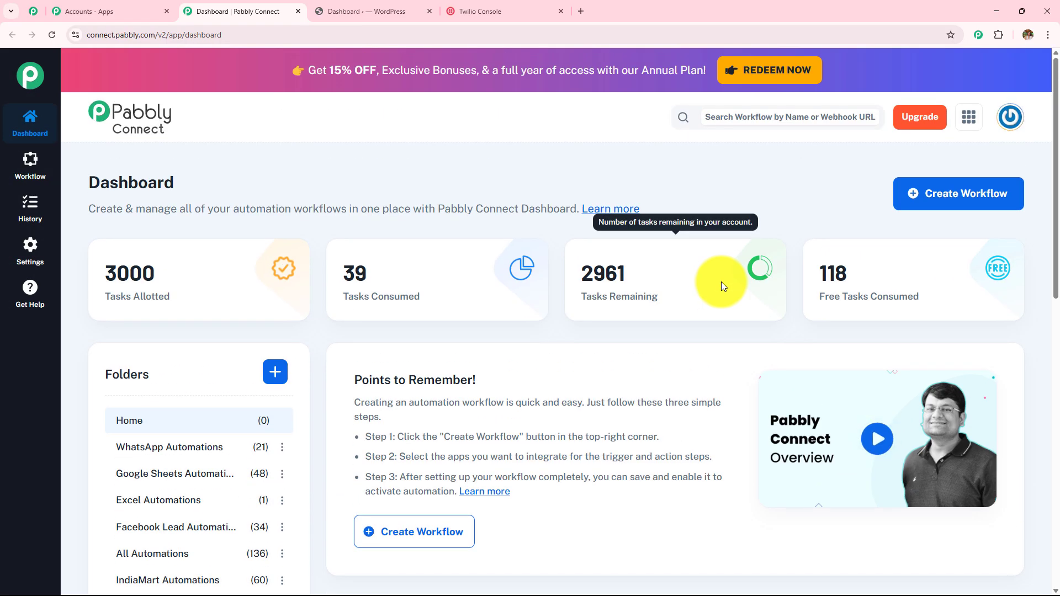
# Step: Start a new workflow, clear the default Untitled Workflow name, and browse the folder list
pyautogui.click(973, 196)
pyautogui.moveTo(436, 286); pyautogui.dragTo(322, 286)
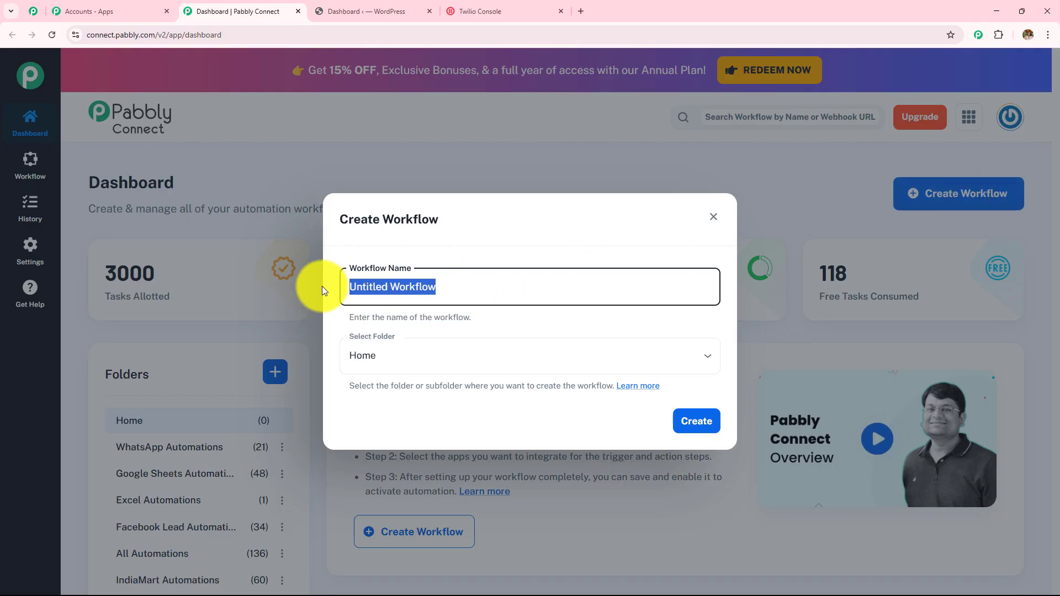
pyautogui.press('BackSpace')
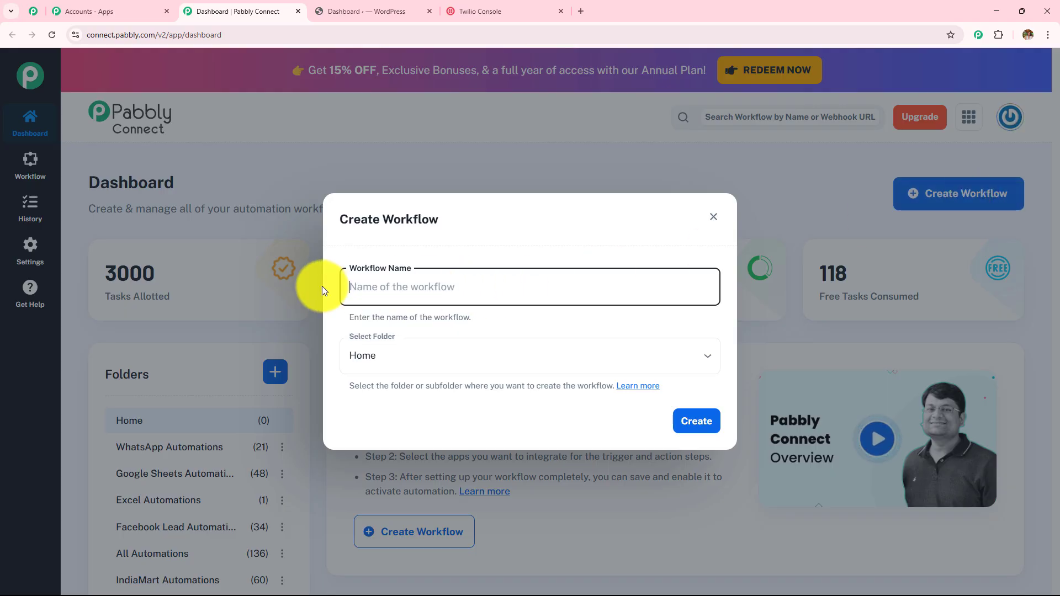
pyautogui.click(426, 356)
pyautogui.scroll(-2, 436, 265)
pyautogui.scroll(-3, 436, 260)
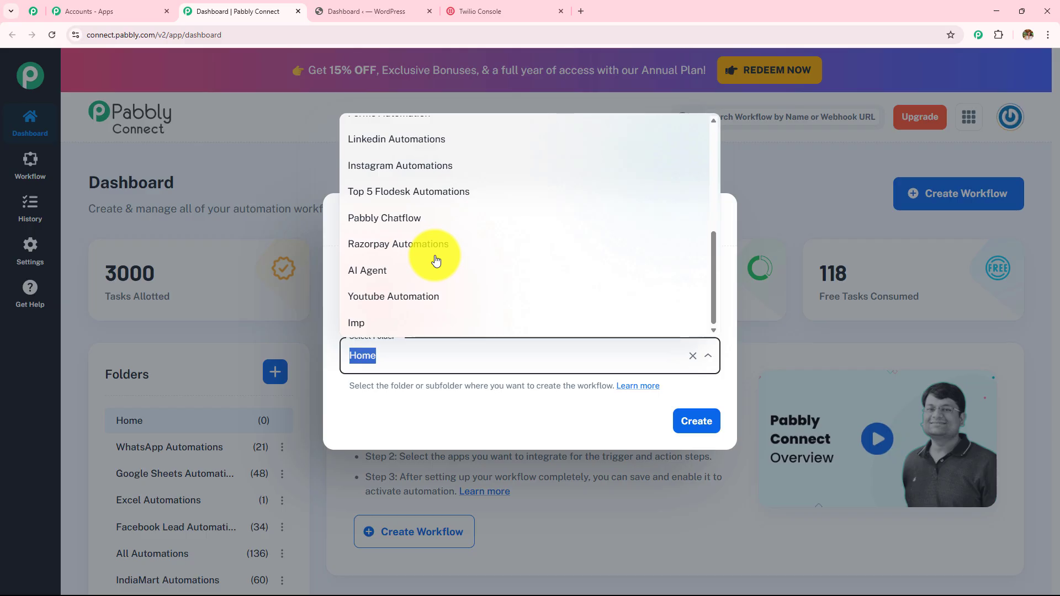
pyautogui.scroll(5, 437, 260)
pyautogui.click(460, 409)
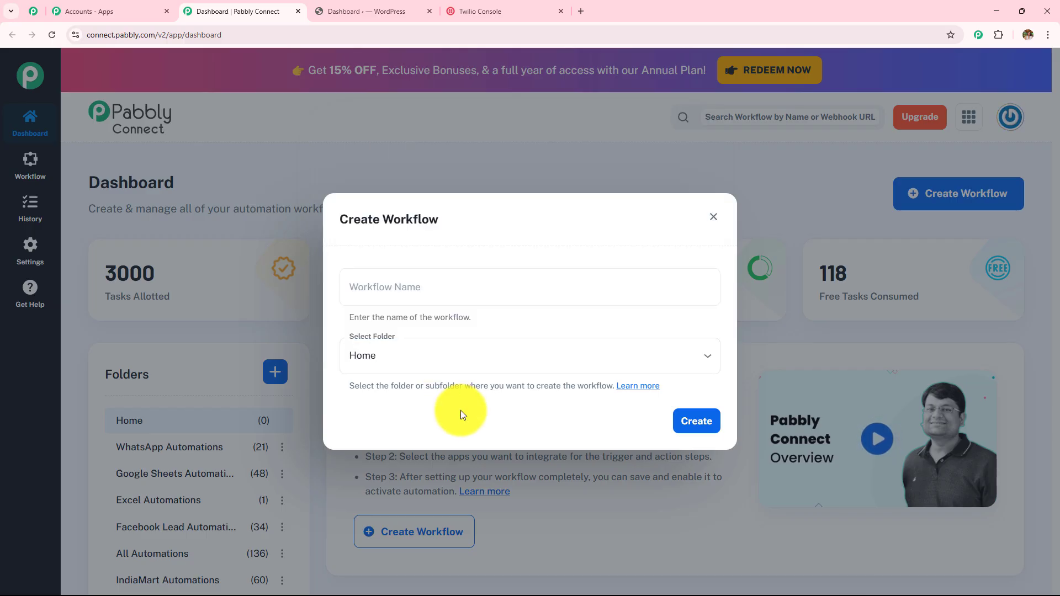
# Step: Paste the title 'How to Build an AI Agent to Auto-Send WooCommerce Order Follow-Ups', choose the AI Agent folder, and create the workflow
pyautogui.click(506, 290)
pyautogui.write('How to Build an AI Agent to Auto-Send WooCommerce Order Follow-Ups')
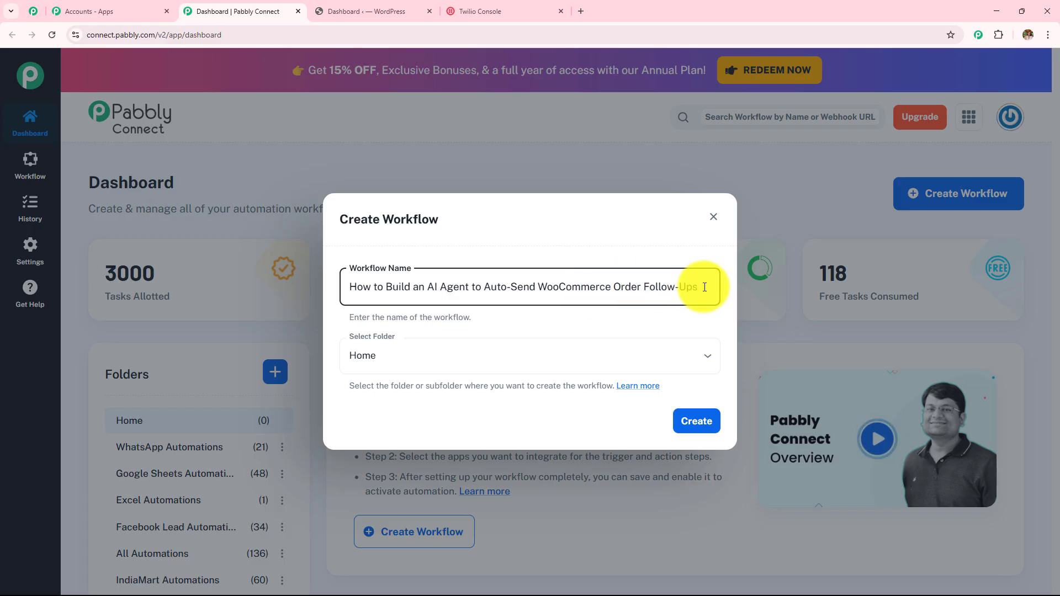
pyautogui.moveTo(704, 287); pyautogui.dragTo(331, 283)
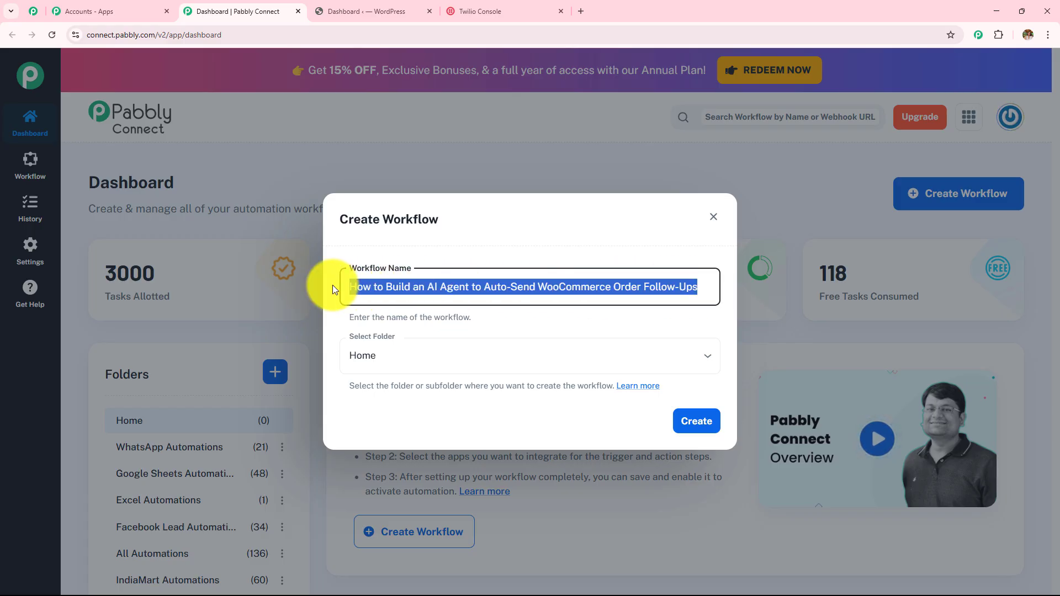
pyautogui.click(594, 364)
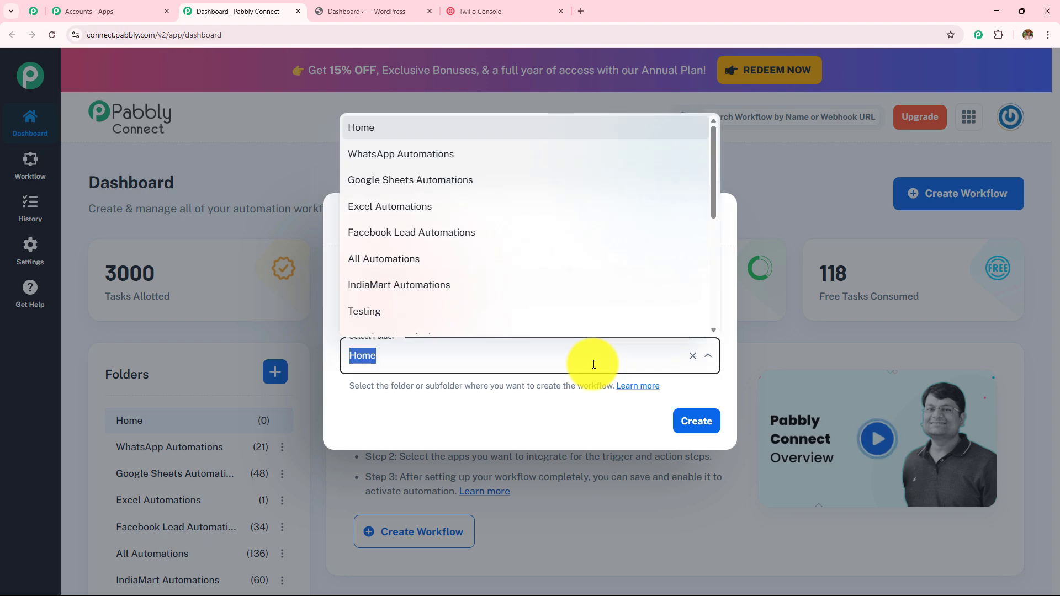
pyautogui.scroll(-5, 572, 254)
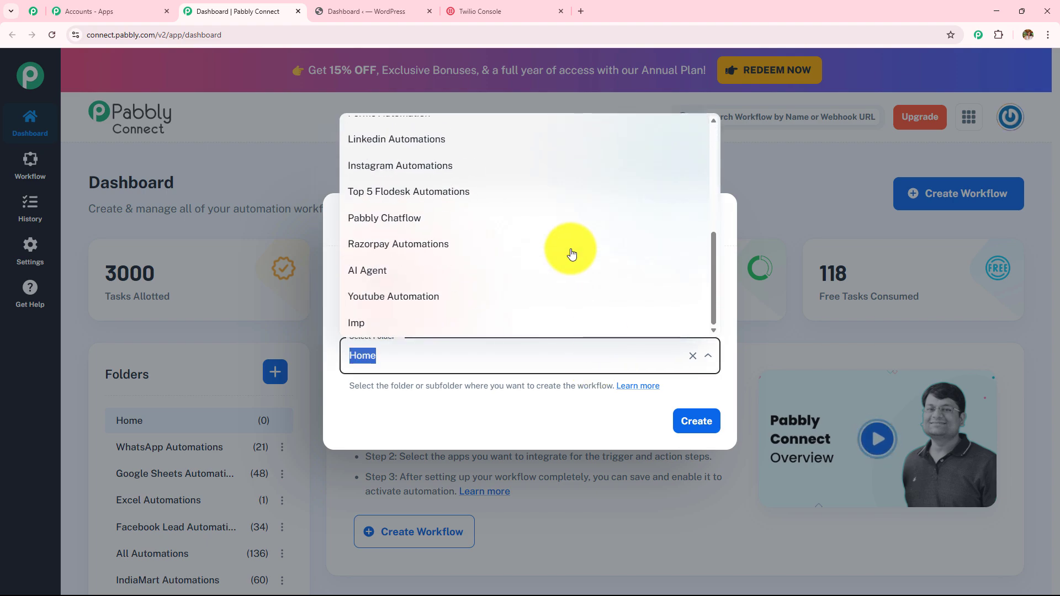
pyautogui.scroll(5, 571, 254)
pyautogui.scroll(-5, 572, 254)
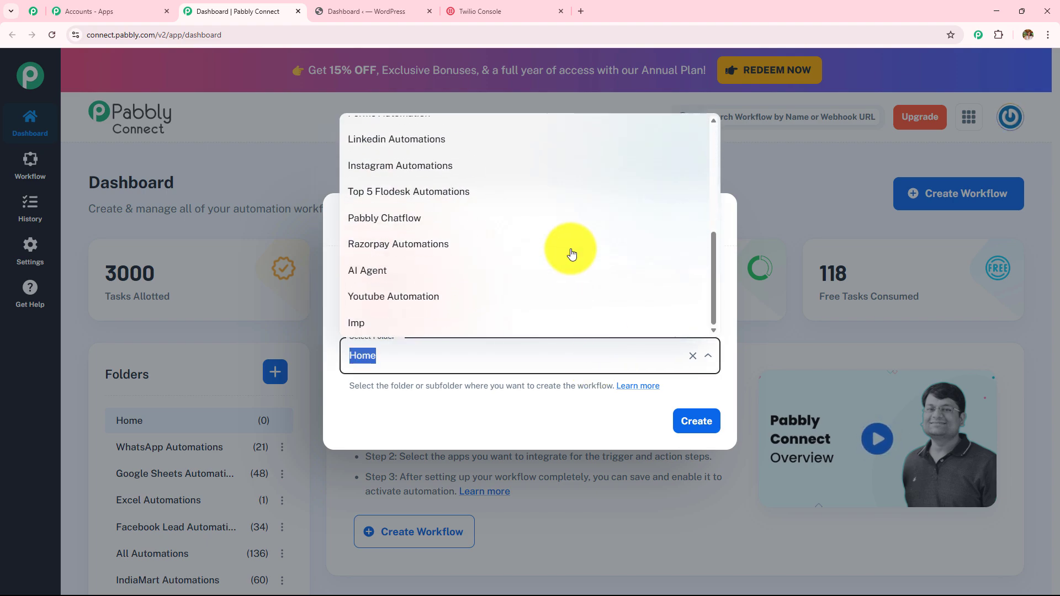
pyautogui.click(439, 271)
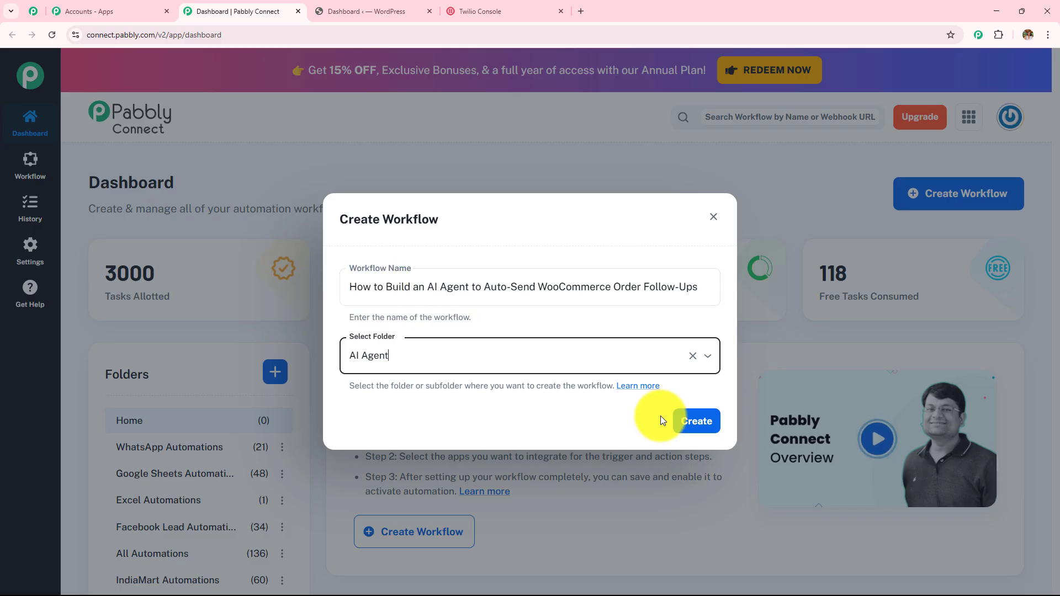
pyautogui.click(684, 424)
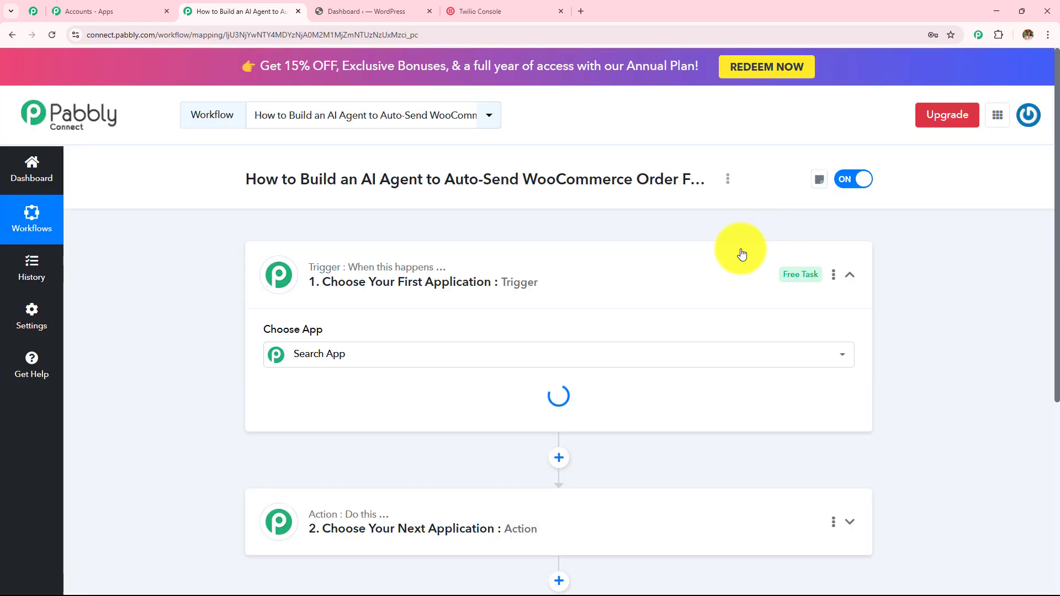
# Step: Collapse the empty trigger card, glance at the WordPress dashboard, and return to the workflow
pyautogui.click(642, 298)
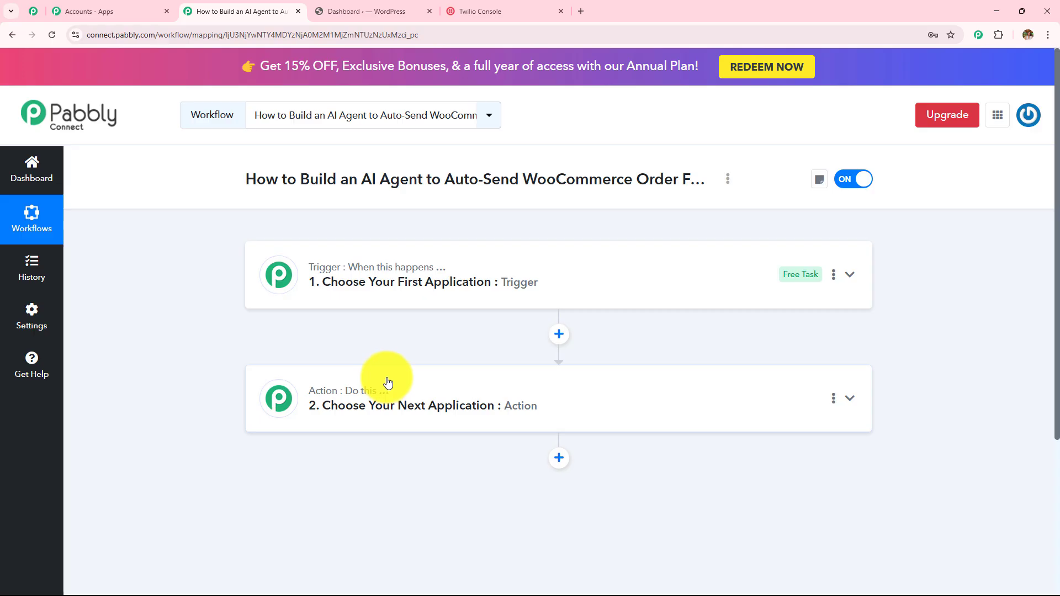
pyautogui.click(362, 11)
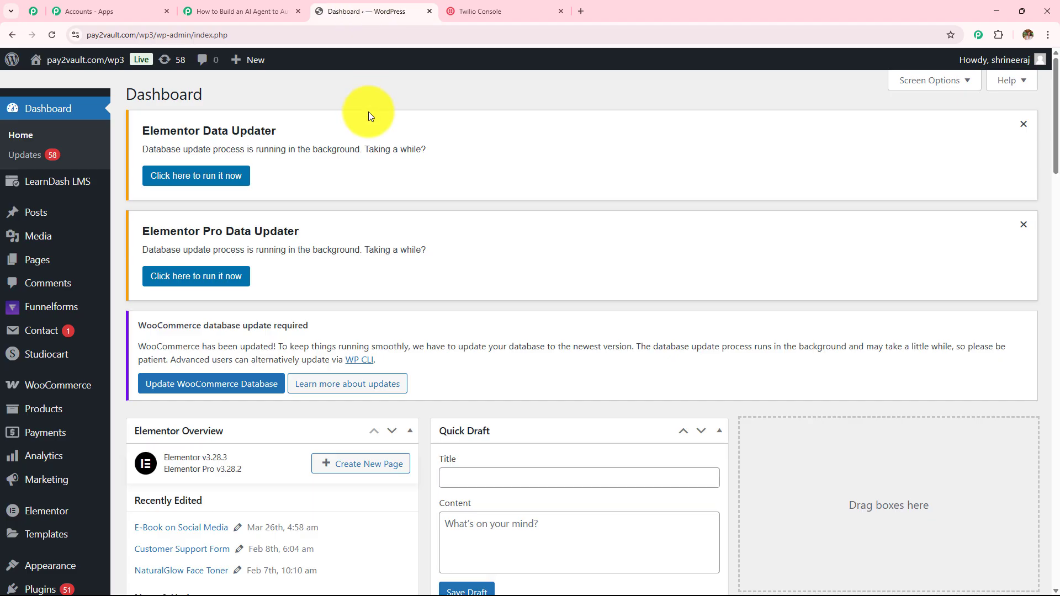
pyautogui.click(267, 7)
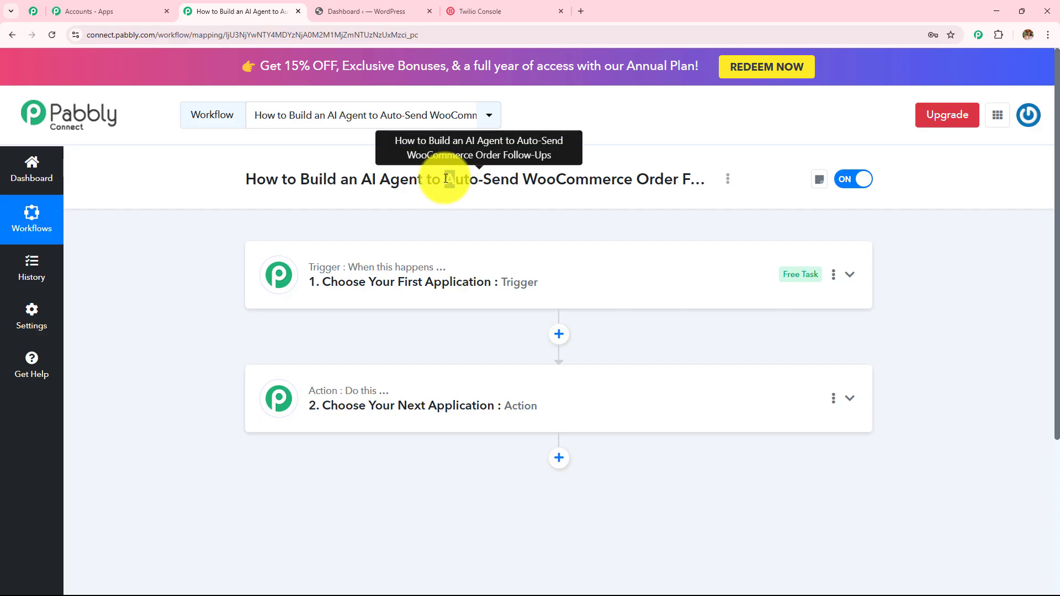
pyautogui.moveTo(455, 187); pyautogui.dragTo(681, 190)
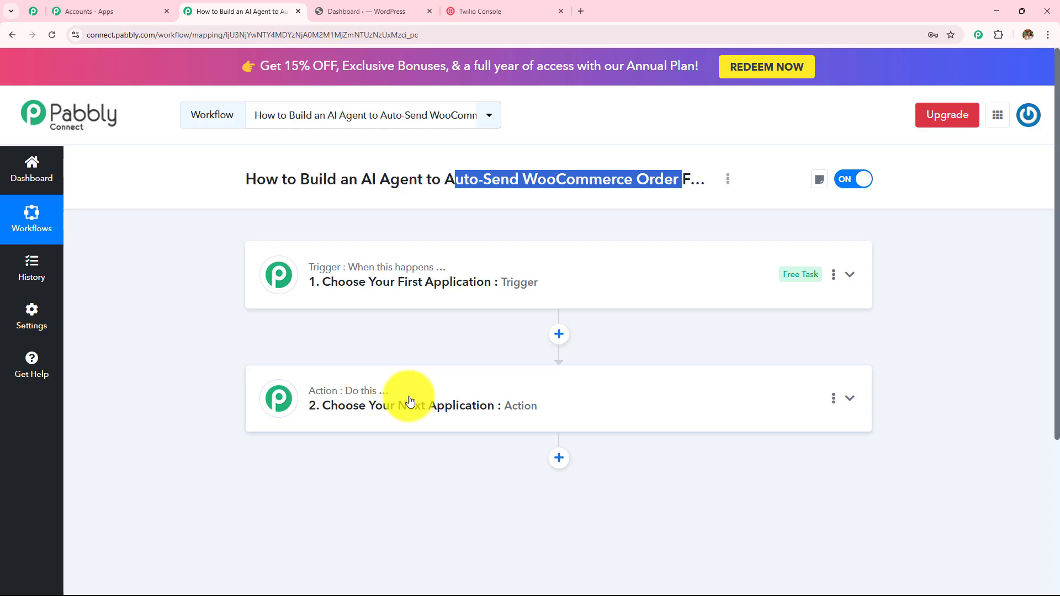
# Step: Set the trigger to WooCommerce 'New Order Created' and review the webhook setup instructions
pyautogui.click(402, 268)
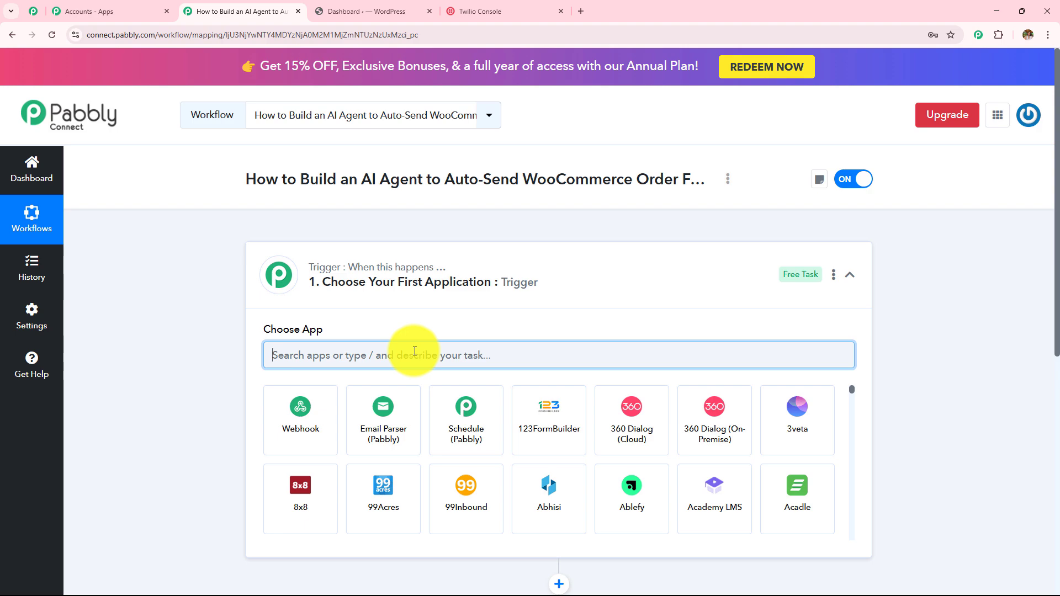
pyautogui.write('Woo')
pyautogui.click(466, 430)
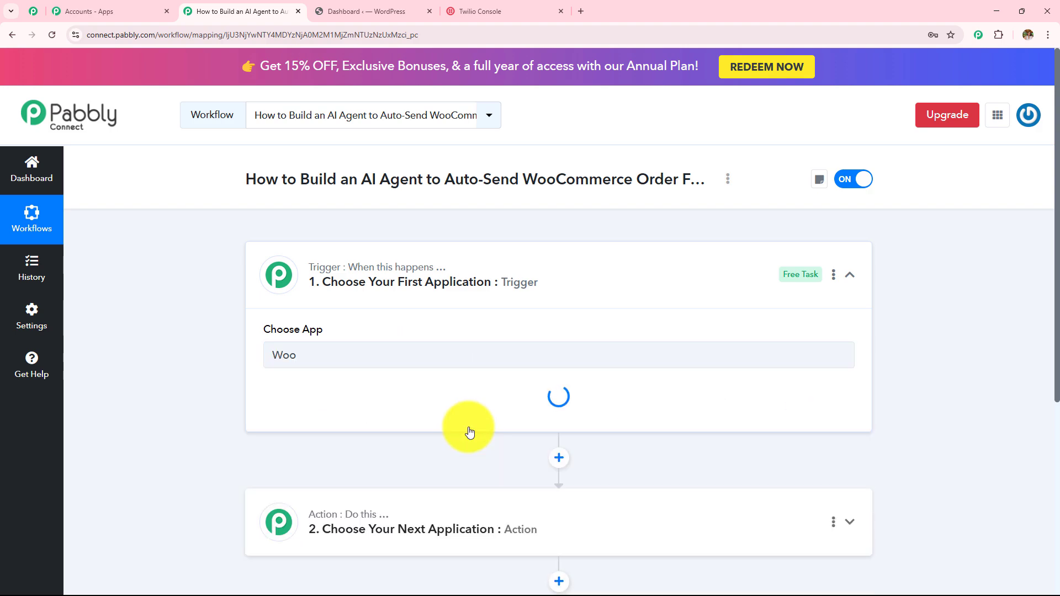
pyautogui.click(331, 421)
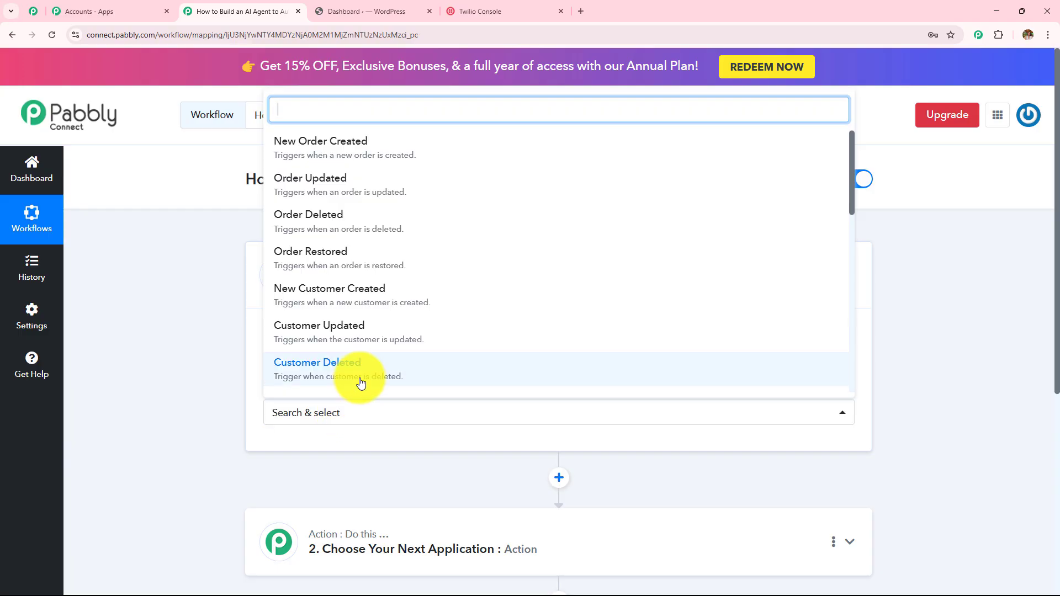
pyautogui.click(346, 154)
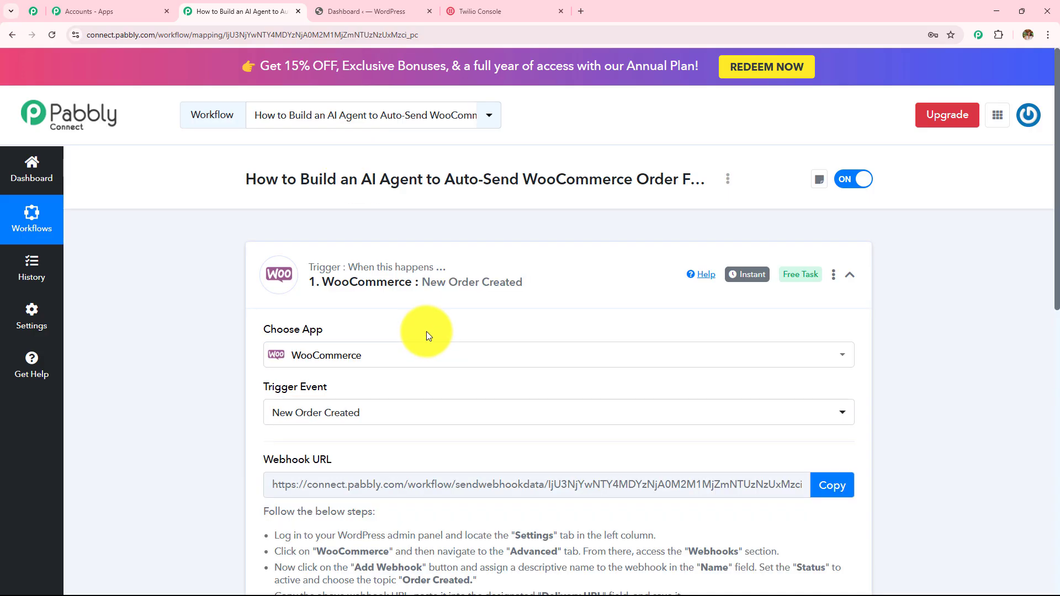
pyautogui.scroll(-4, 426, 331)
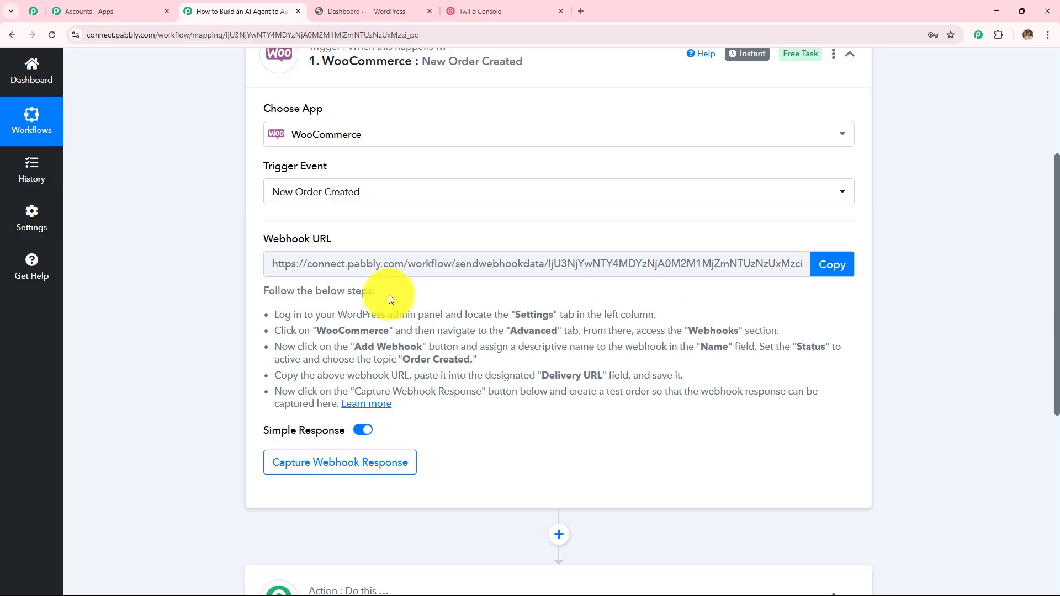
pyautogui.moveTo(263, 319); pyautogui.dragTo(544, 417)
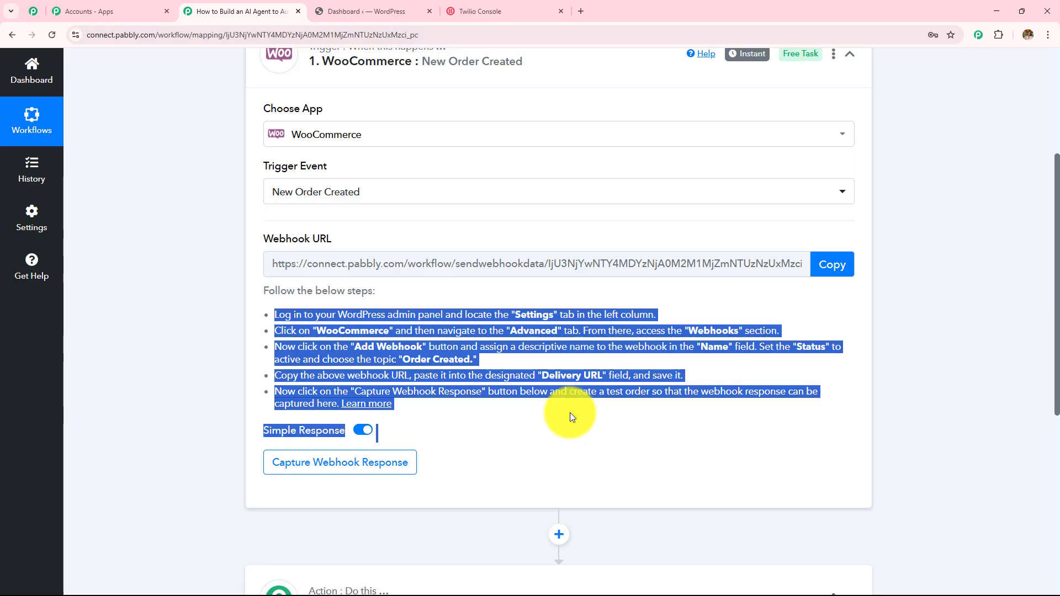
pyautogui.click(408, 11)
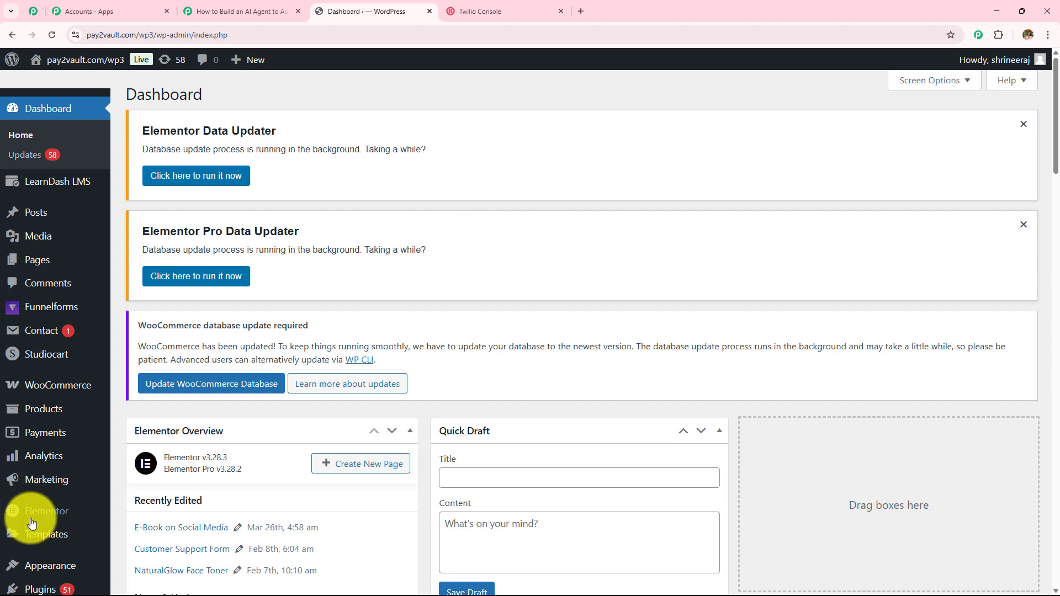
# Step: Go to WooCommerce Settings > Advanced > Webhooks and start adding a new webhook
pyautogui.scroll(-4, 33, 453)
pyautogui.moveTo(45, 485)
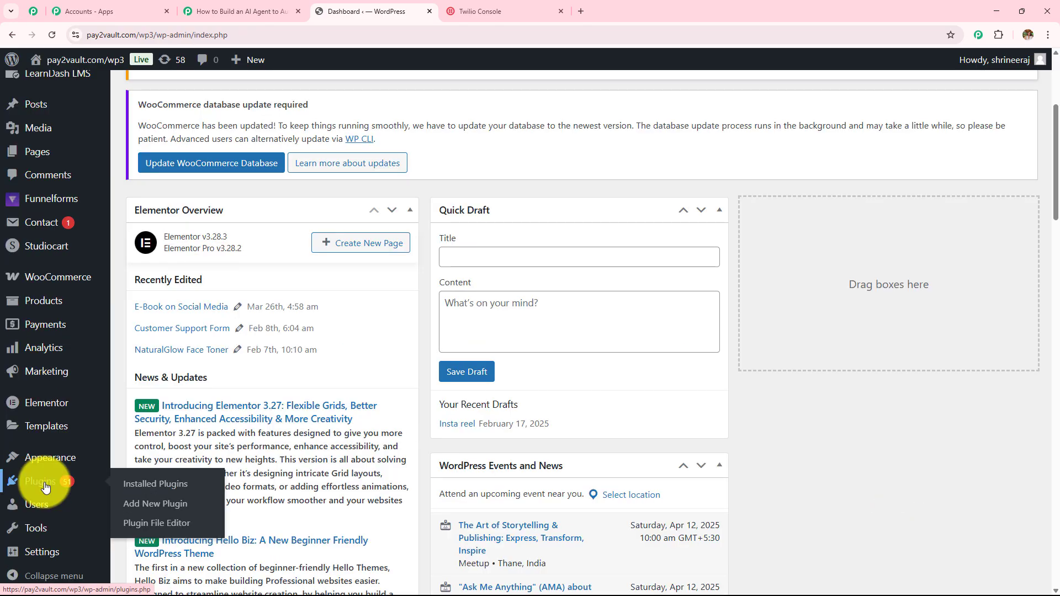
pyautogui.moveTo(55, 279)
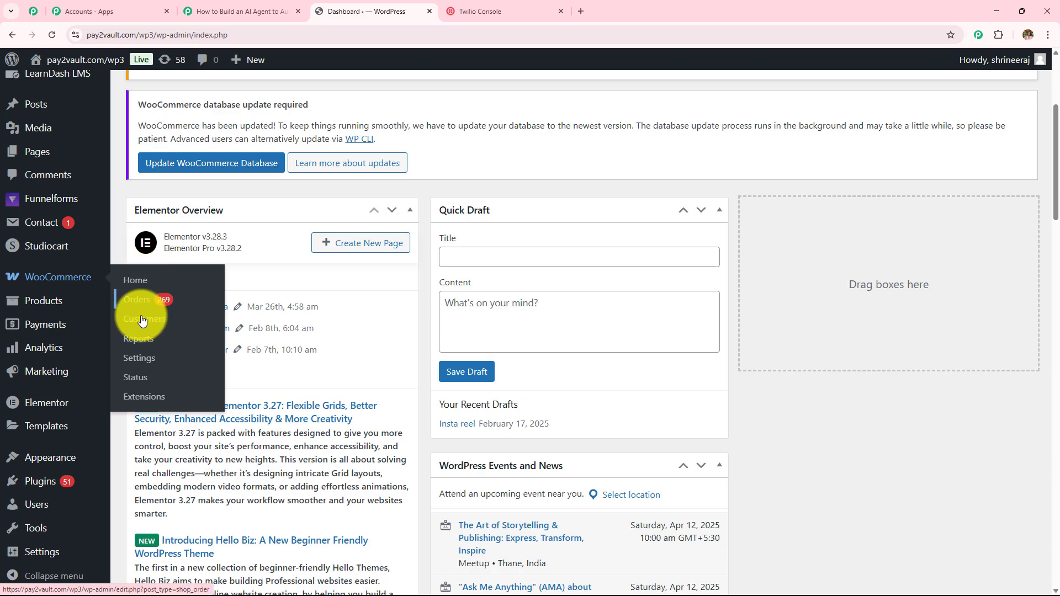
pyautogui.click(137, 364)
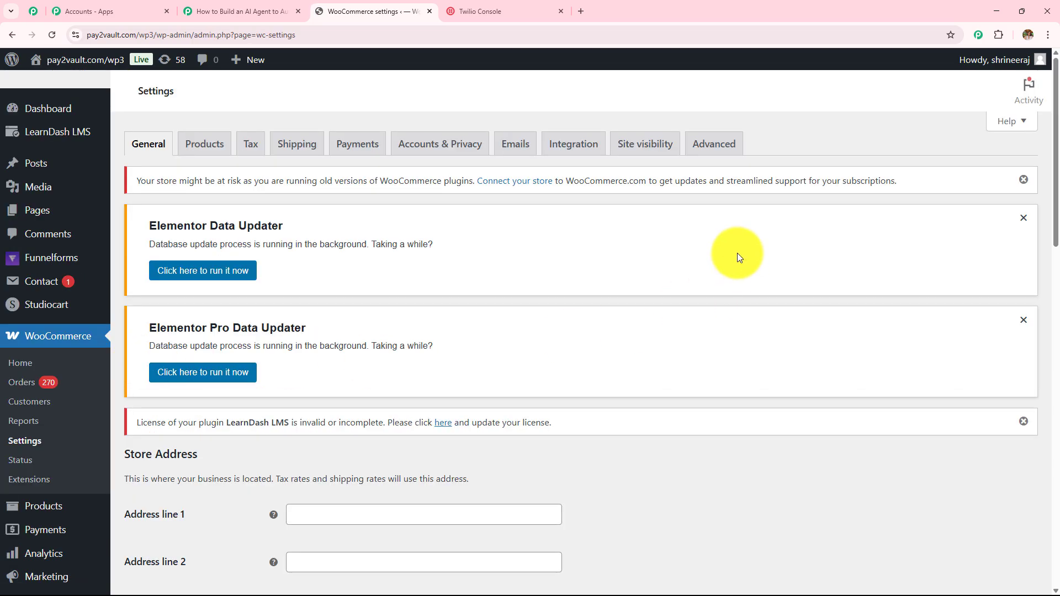
pyautogui.click(712, 149)
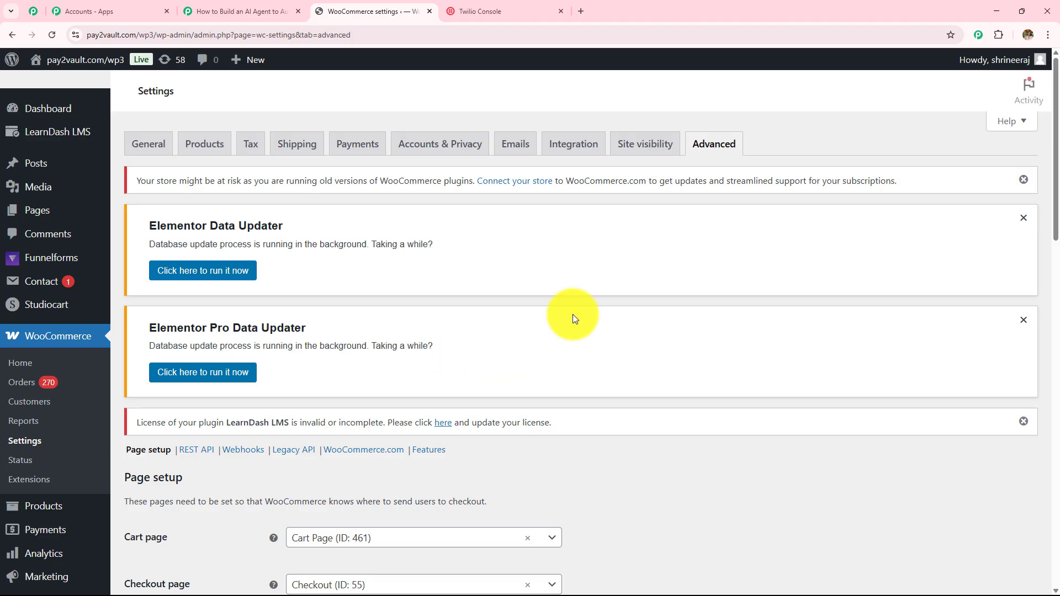
pyautogui.click(243, 450)
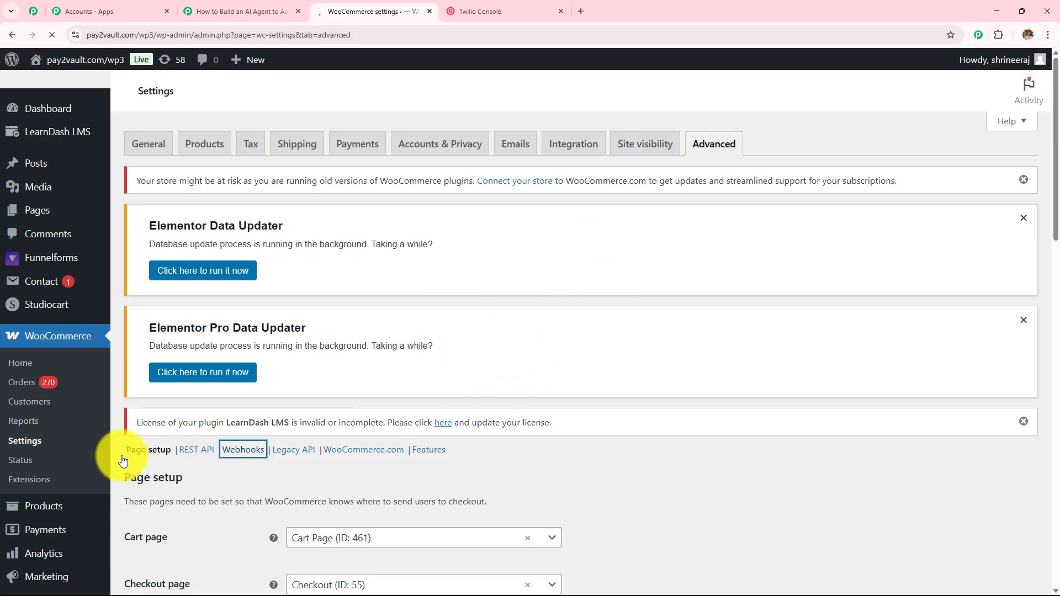
pyautogui.scroll(-6, 434, 353)
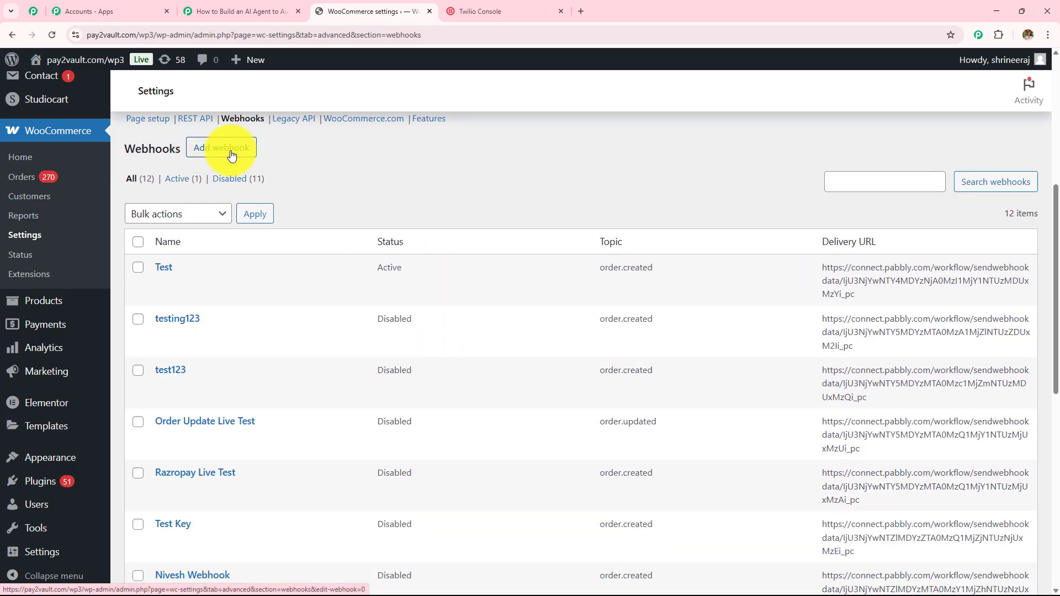
pyautogui.click(241, 11)
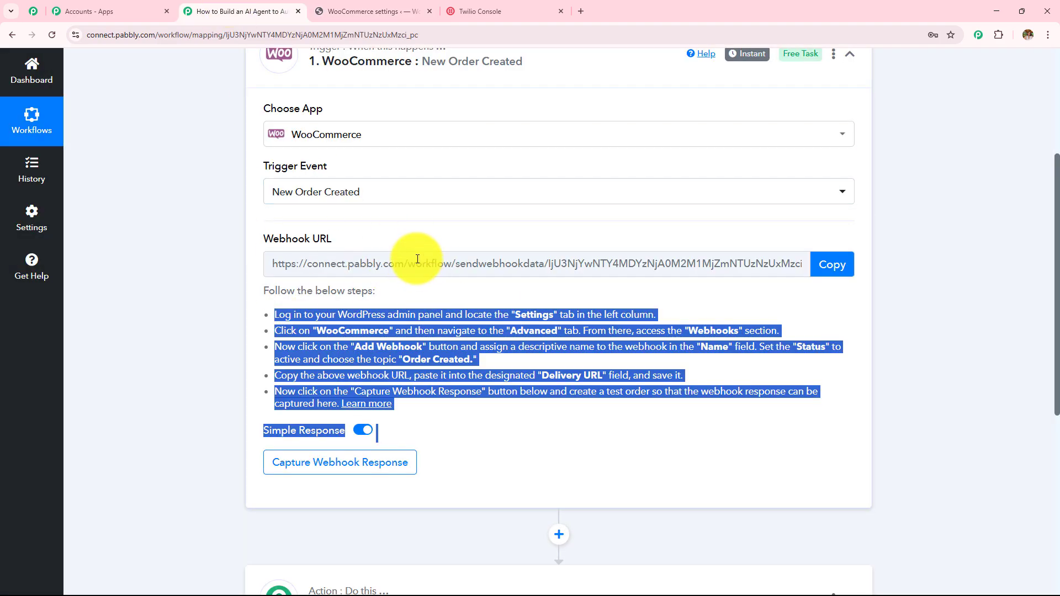
pyautogui.click(382, 10)
pyautogui.click(234, 157)
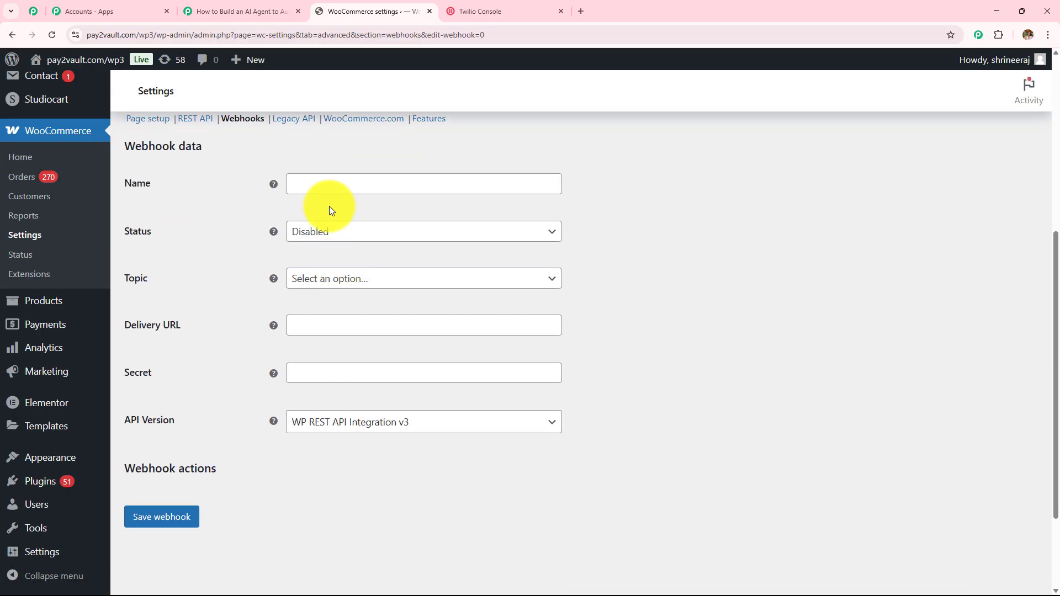
# Step: Name the webhook 'Test', set its status to Active and topic to Order created
pyautogui.click(330, 192)
pyautogui.write('Test')
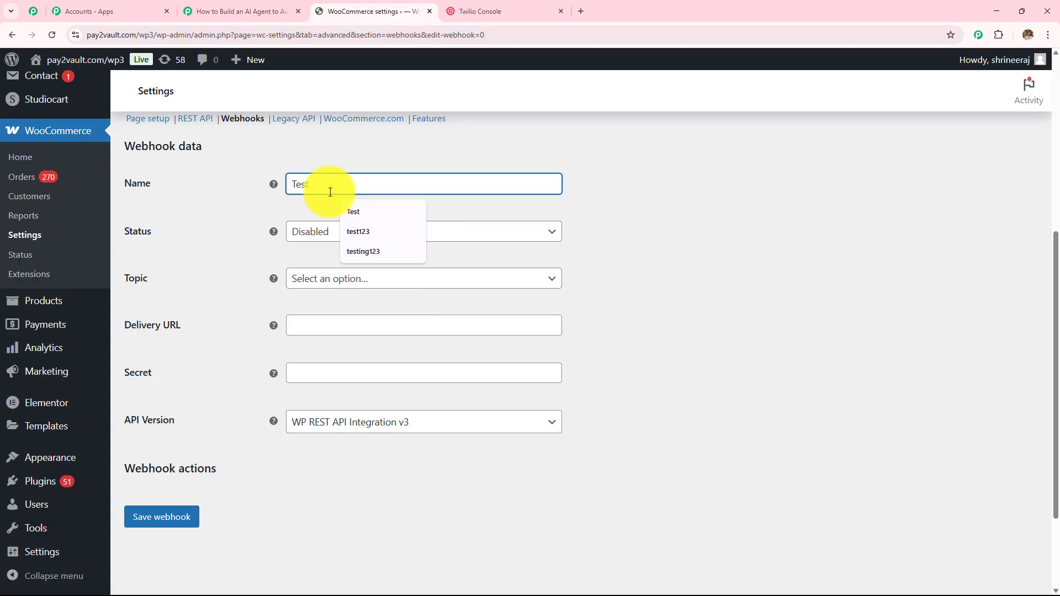
pyautogui.click(331, 231)
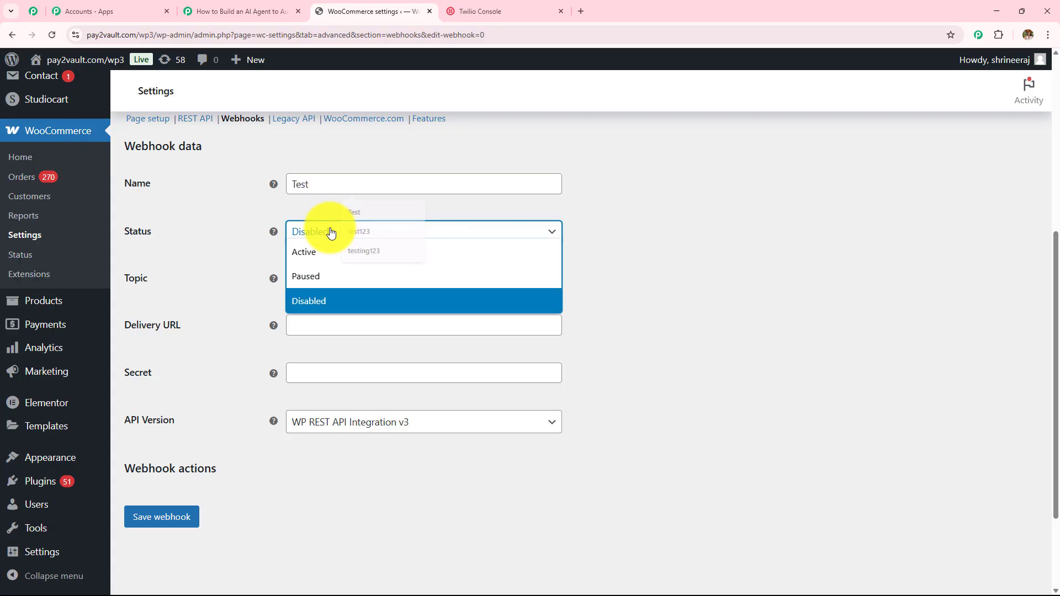
pyautogui.click(329, 259)
pyautogui.click(323, 279)
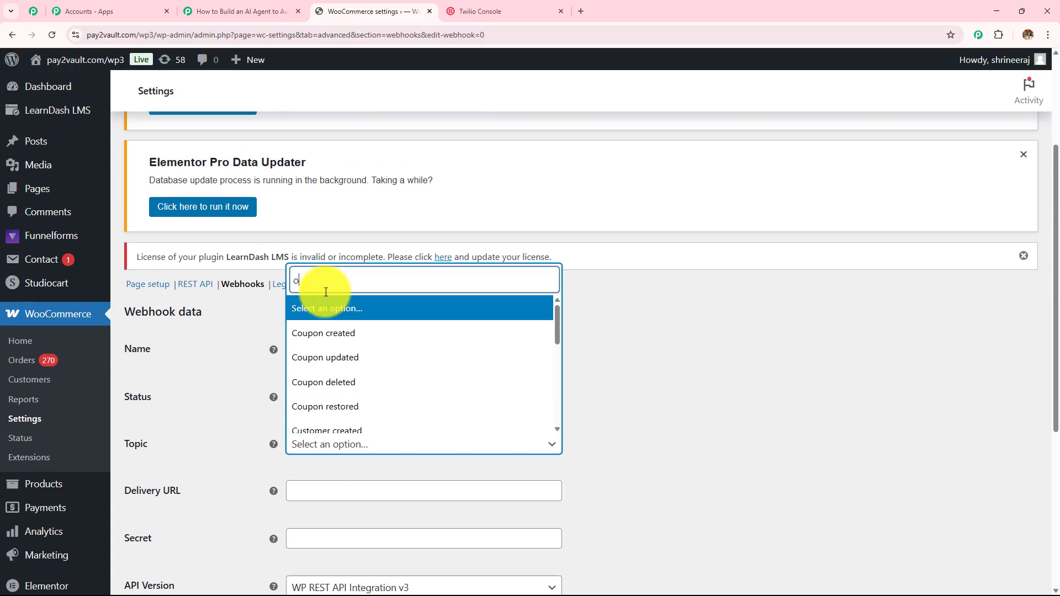
pyautogui.write('orde')
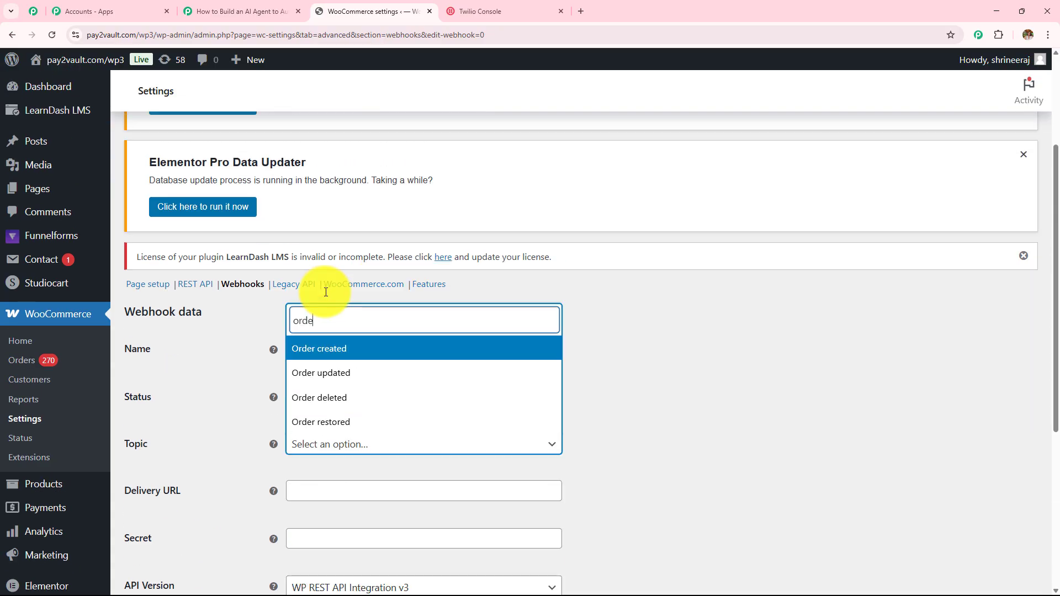
pyautogui.click(338, 357)
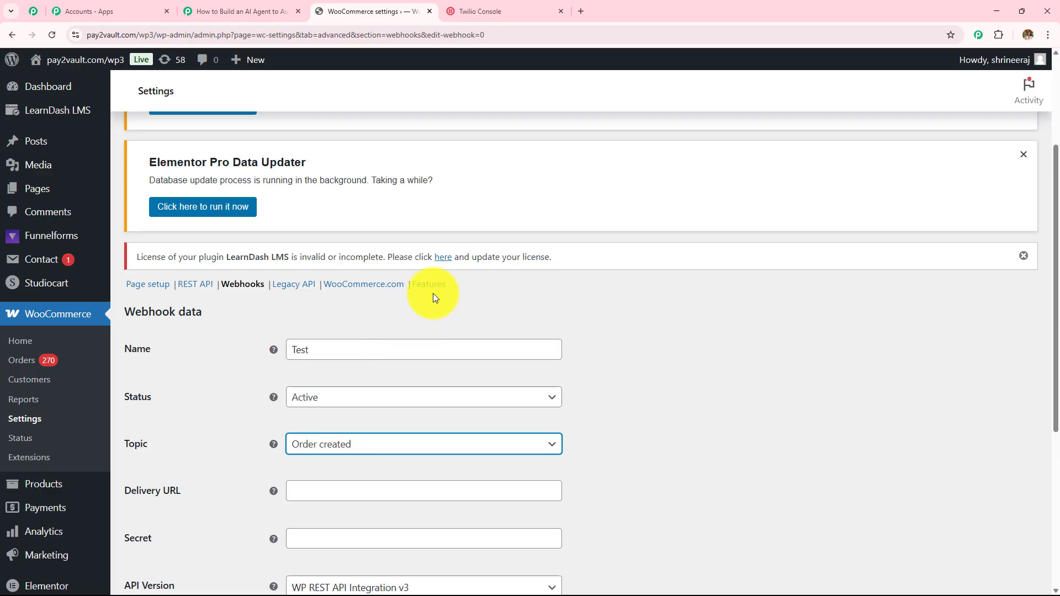
pyautogui.scroll(-3, 436, 276)
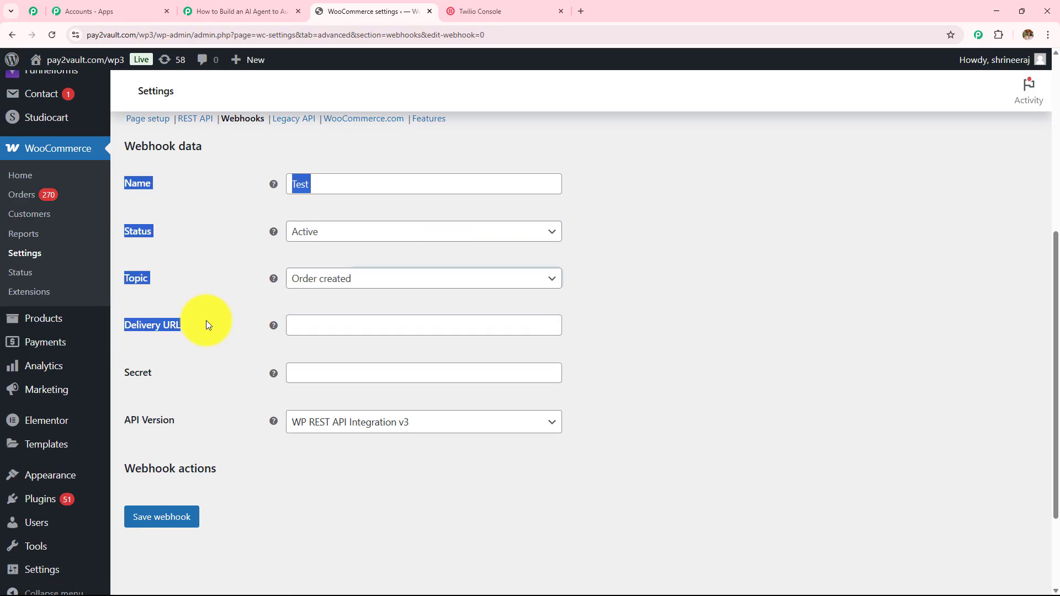
# Step: Copy the Pabbly webhook URL into Delivery URL and fill in the webhook secret
pyautogui.click(236, 10)
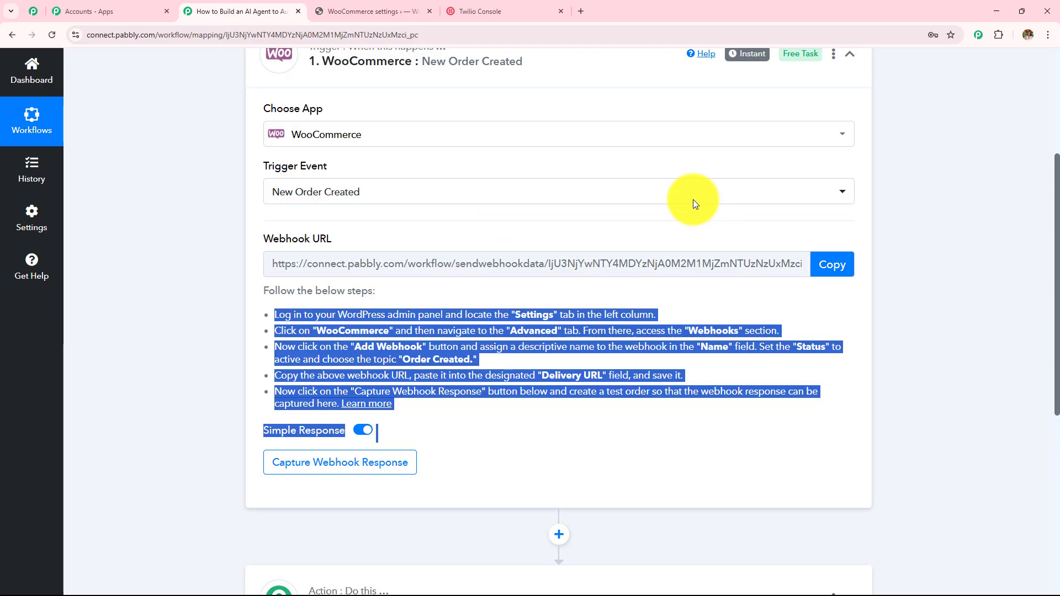
pyautogui.click(844, 264)
pyautogui.click(327, 7)
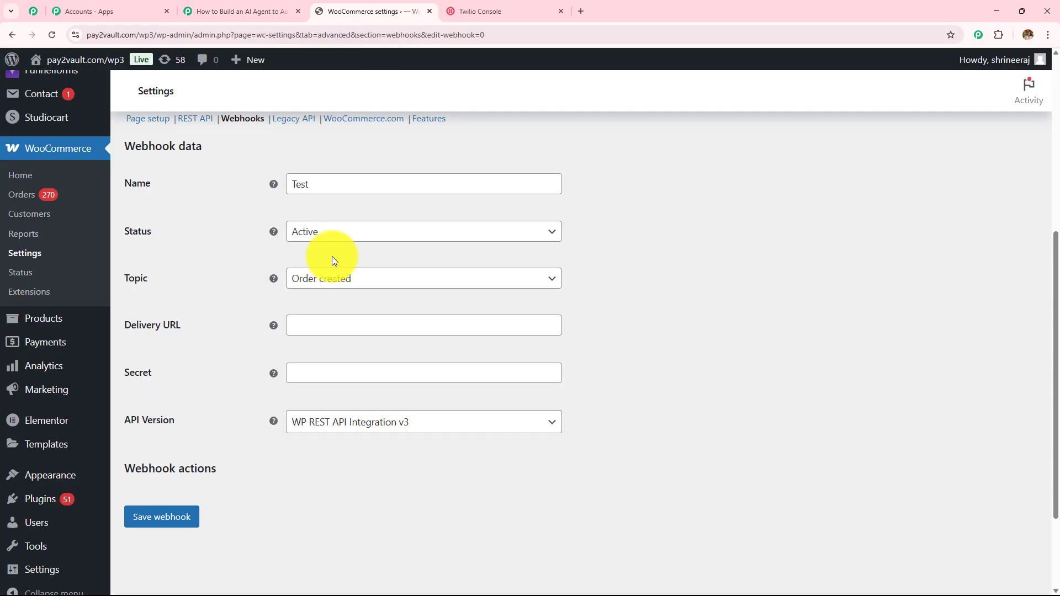
pyautogui.click(355, 328)
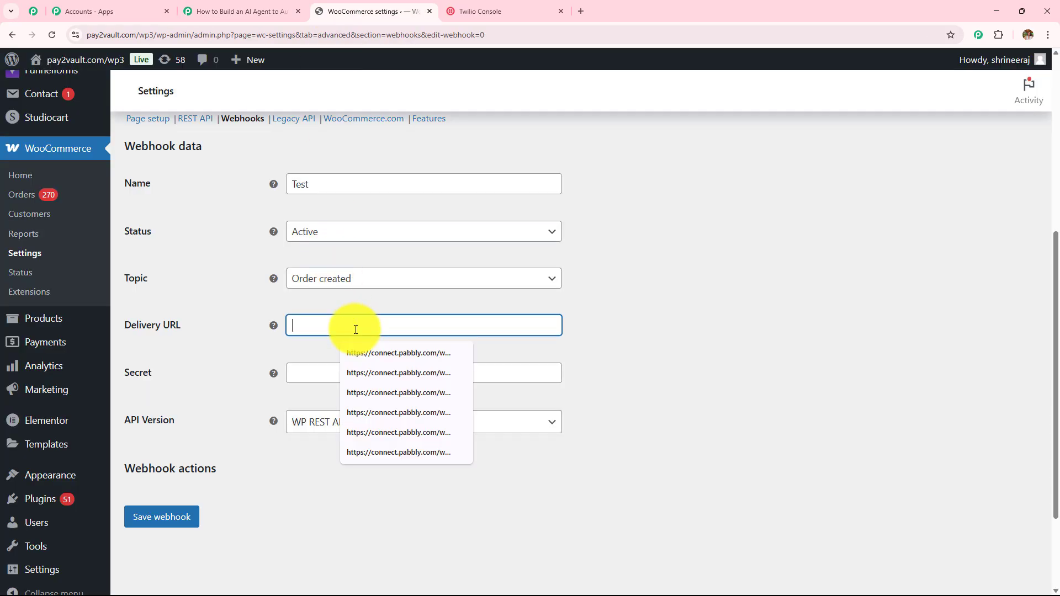
pyautogui.hotkey('ctrl', 'v')
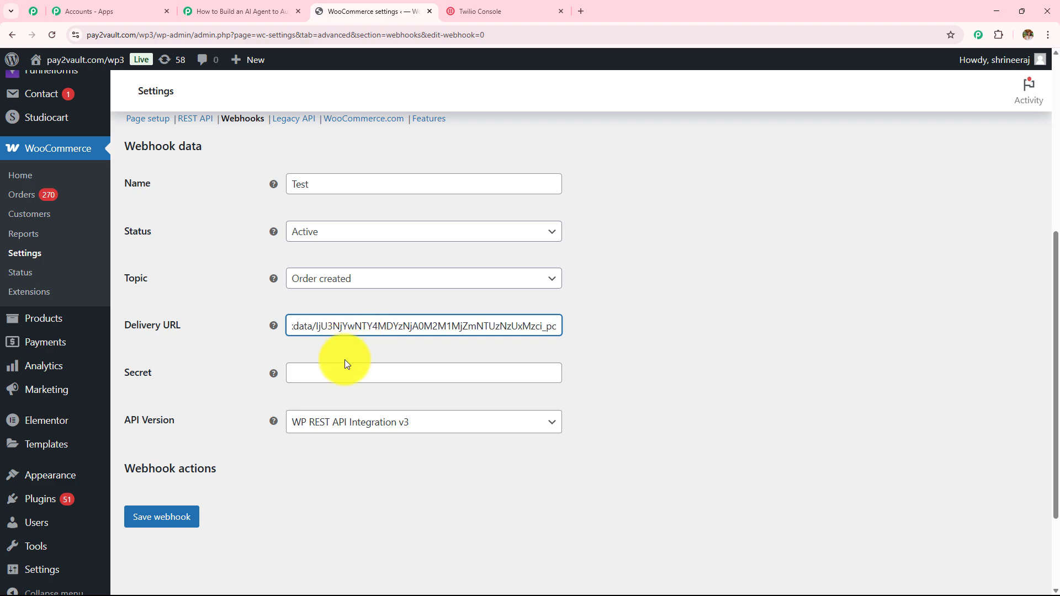
pyautogui.click(342, 379)
pyautogui.write('123')
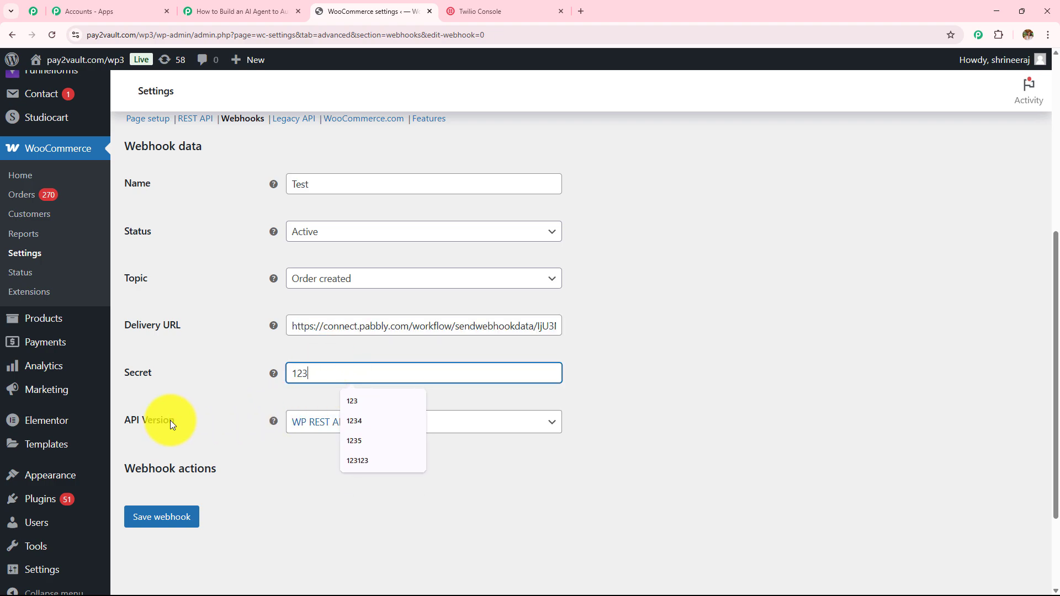
pyautogui.click(121, 422)
pyautogui.moveTo(122, 421); pyautogui.dragTo(305, 433)
# Step: Keep API version WP REST API Integration v3 and save the webhook
pyautogui.click(306, 421)
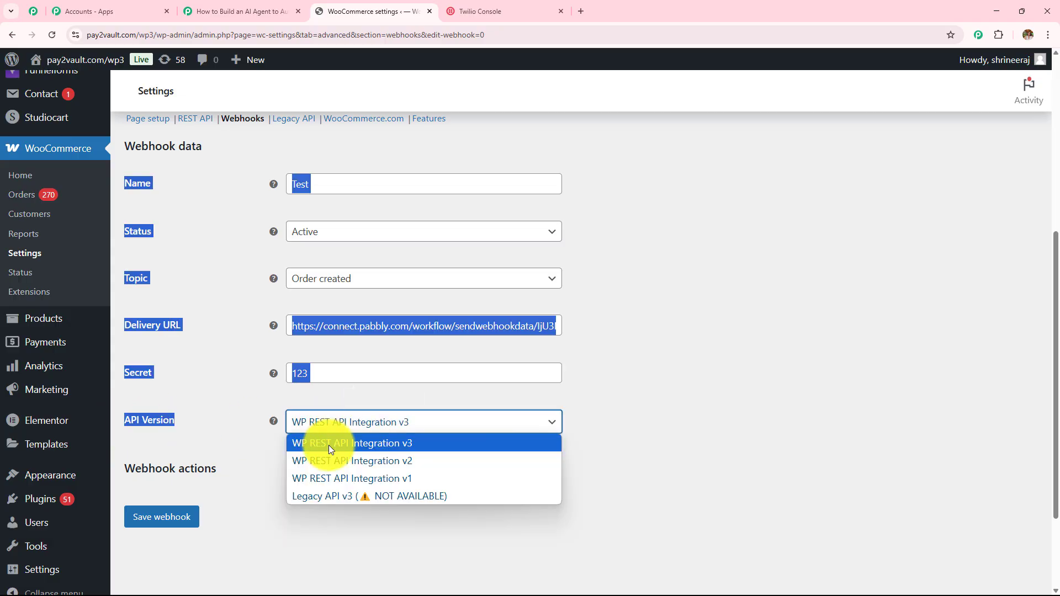
pyautogui.click(329, 444)
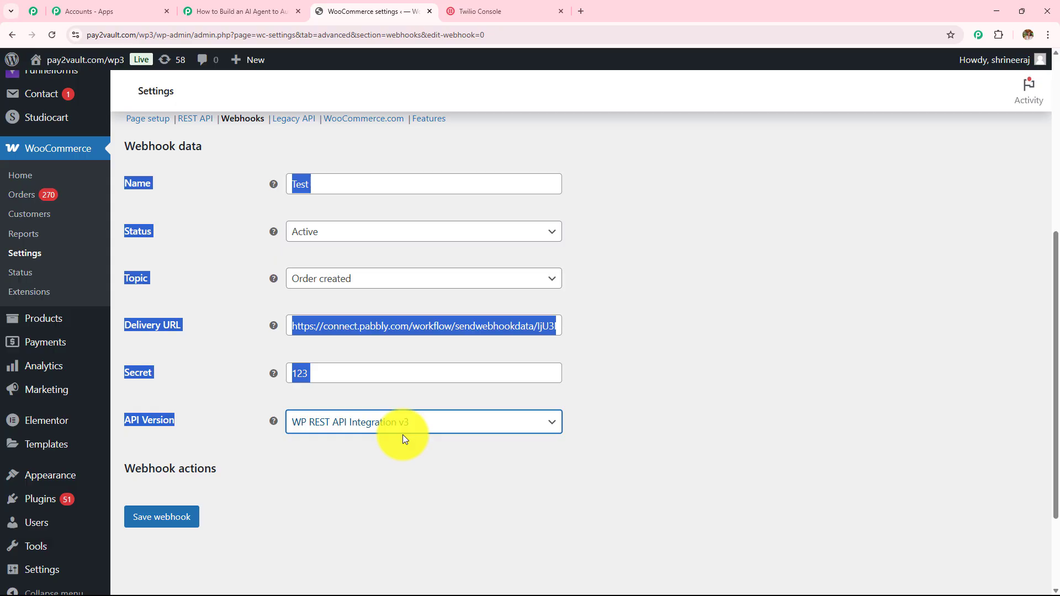
pyautogui.click(676, 255)
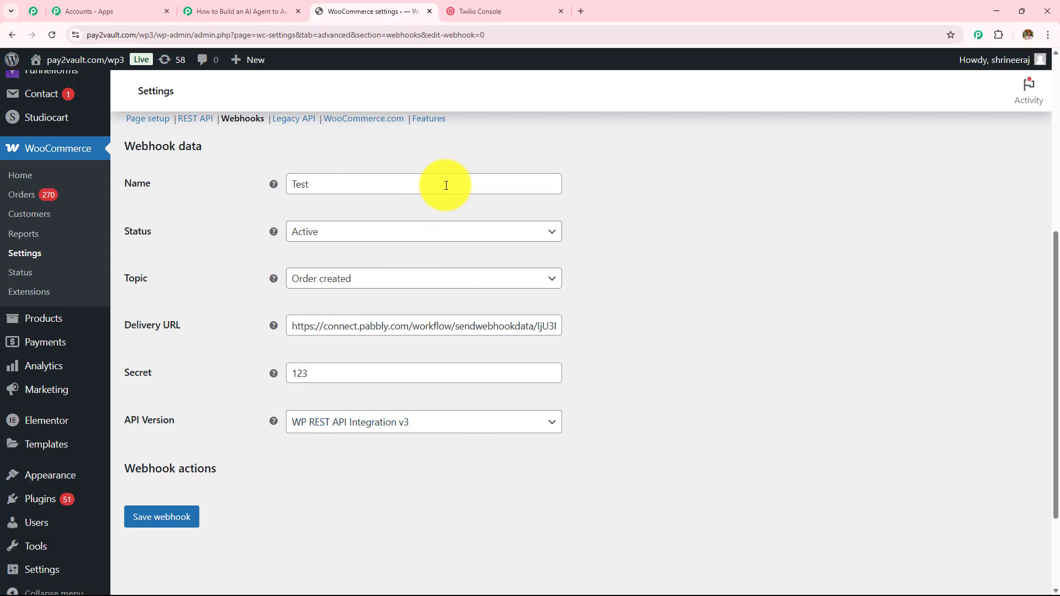
pyautogui.click(168, 519)
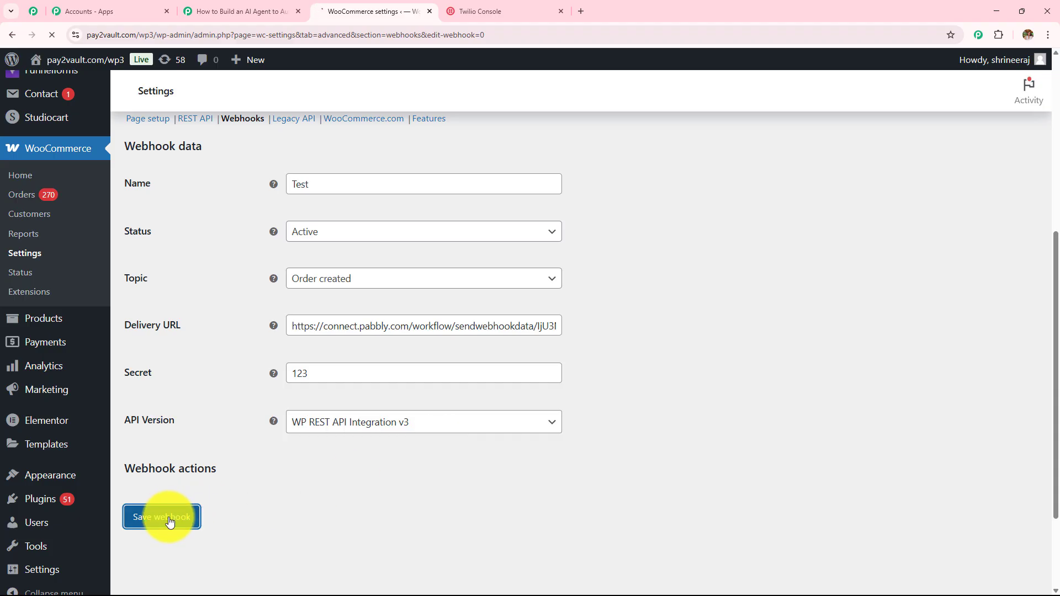
pyautogui.scroll(-1, 133, 375)
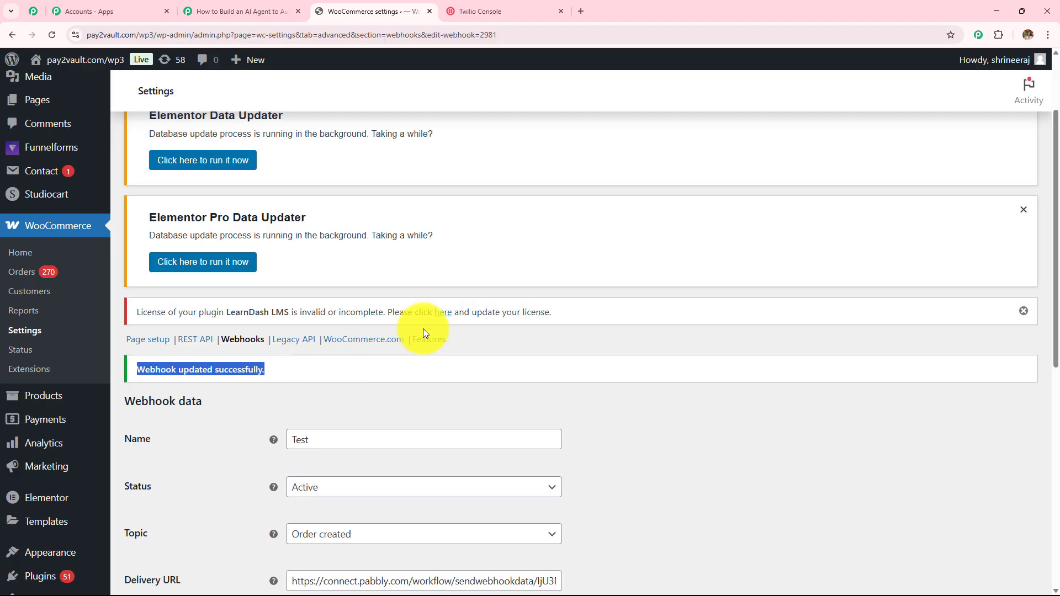
pyautogui.scroll(-5, 423, 329)
# Step: Re-capture the webhook response on the Pabbly WooCommerce trigger and confirm with Yes
pyautogui.hotkey('ctrl', 'shift', 'Tab')
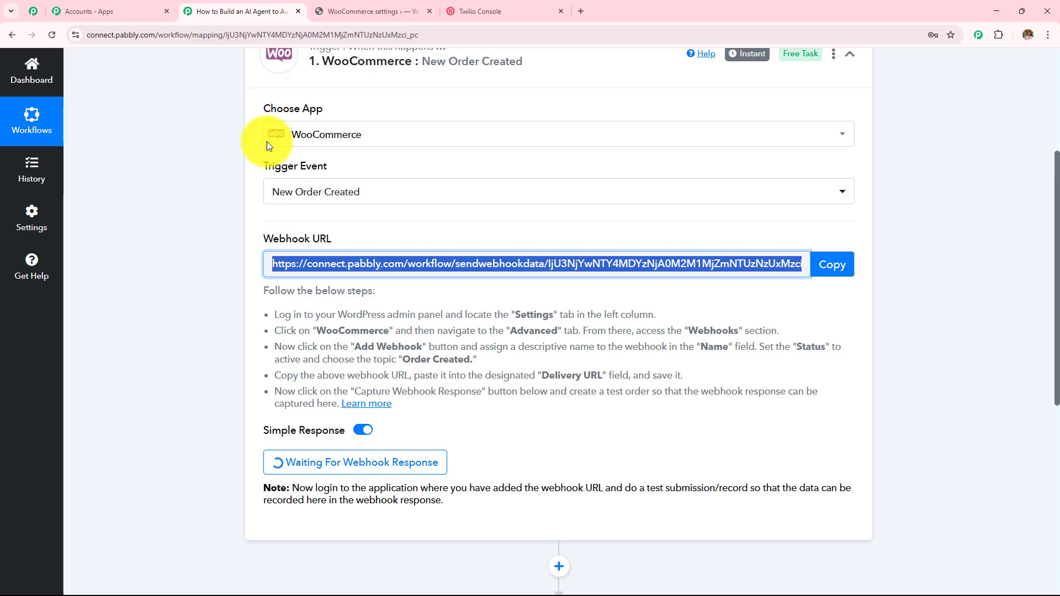
pyautogui.scroll(-3, 395, 271)
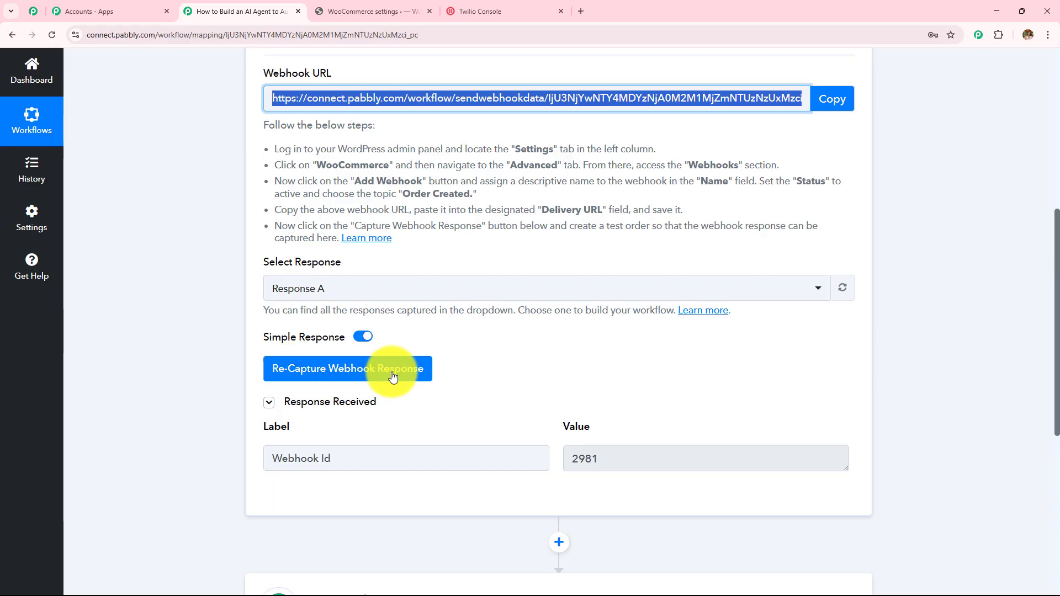
pyautogui.click(333, 380)
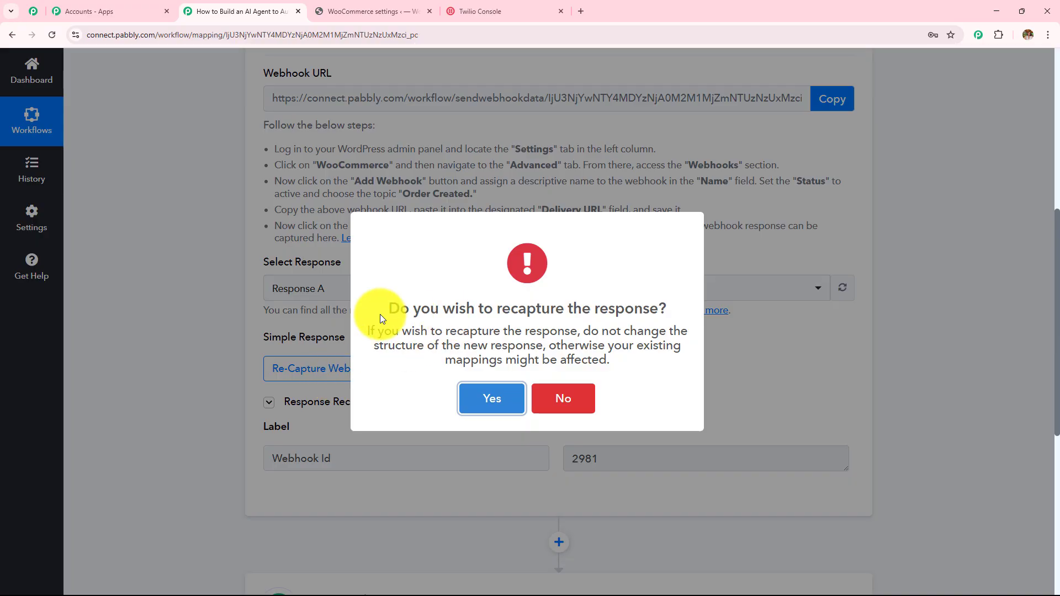
pyautogui.click(504, 397)
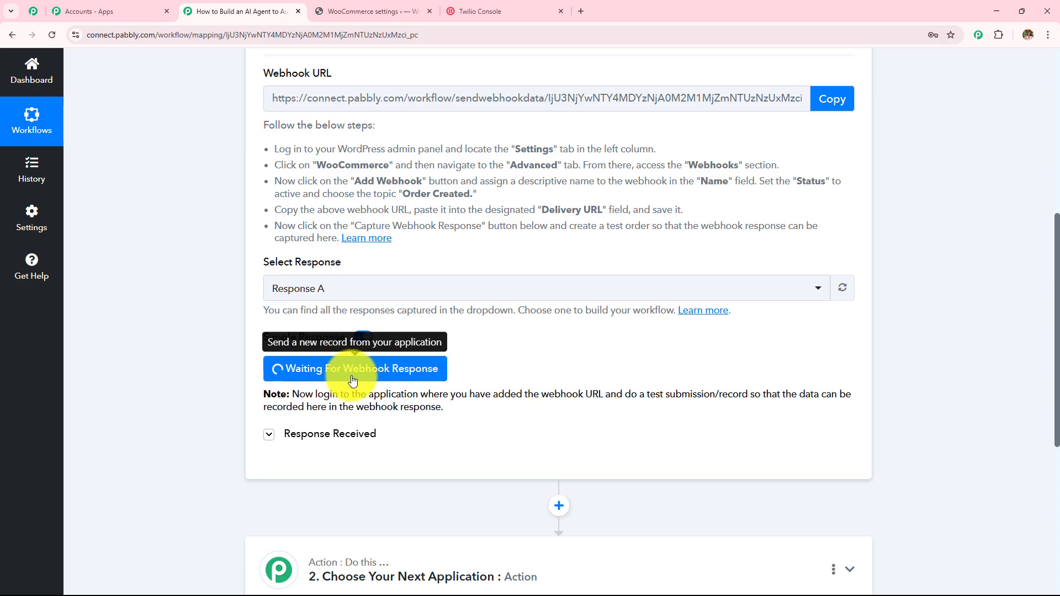
pyautogui.moveTo(291, 394); pyautogui.dragTo(468, 422)
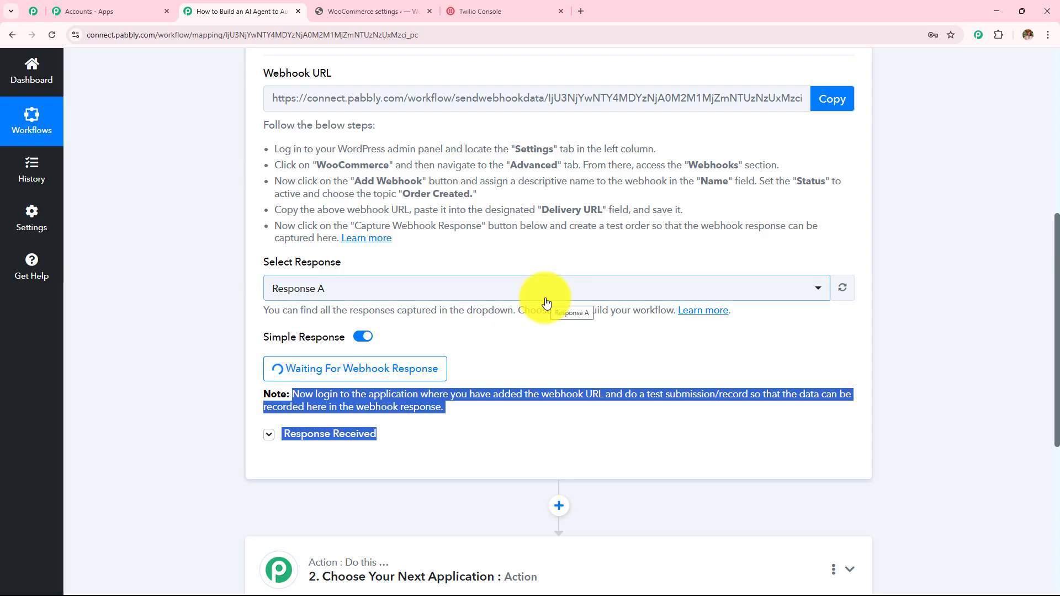
# Step: Review the waiting Pabbly trigger, then return to the saved Test webhook in WooCommerce
pyautogui.click(425, 8)
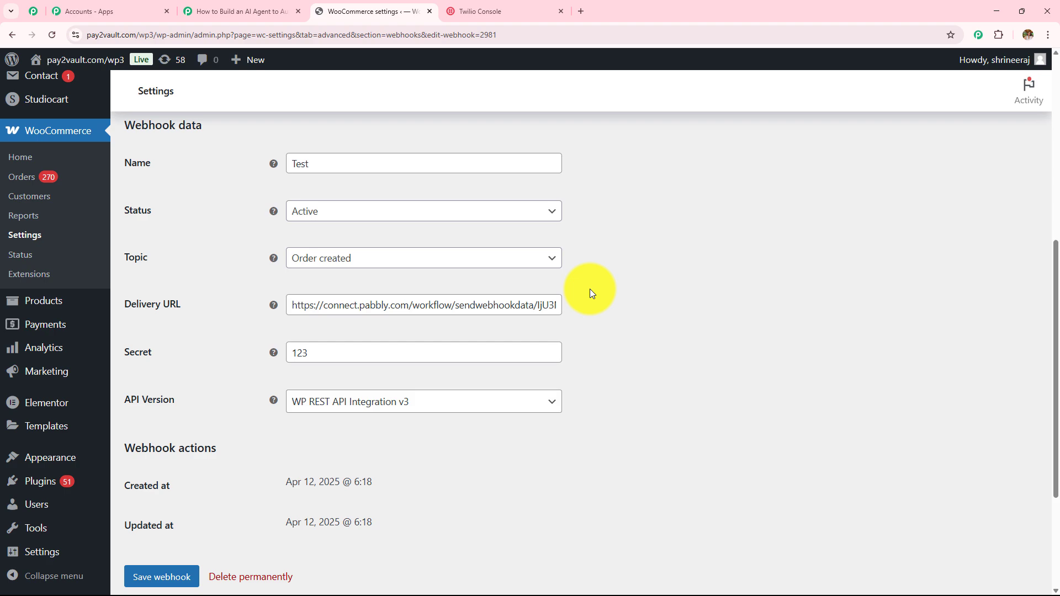
pyautogui.click(237, 10)
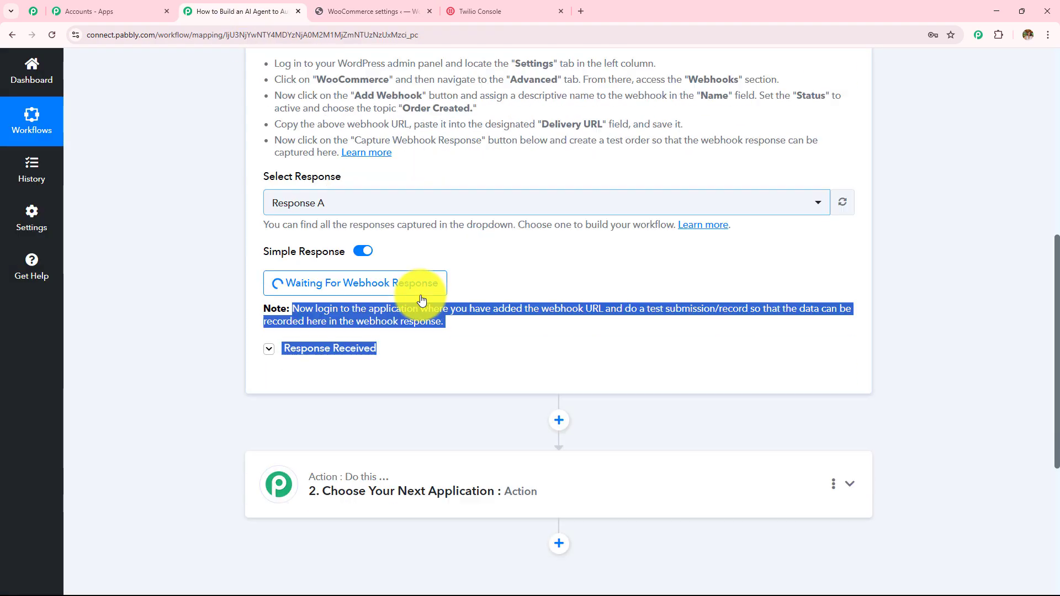
pyautogui.scroll(-3, 421, 300)
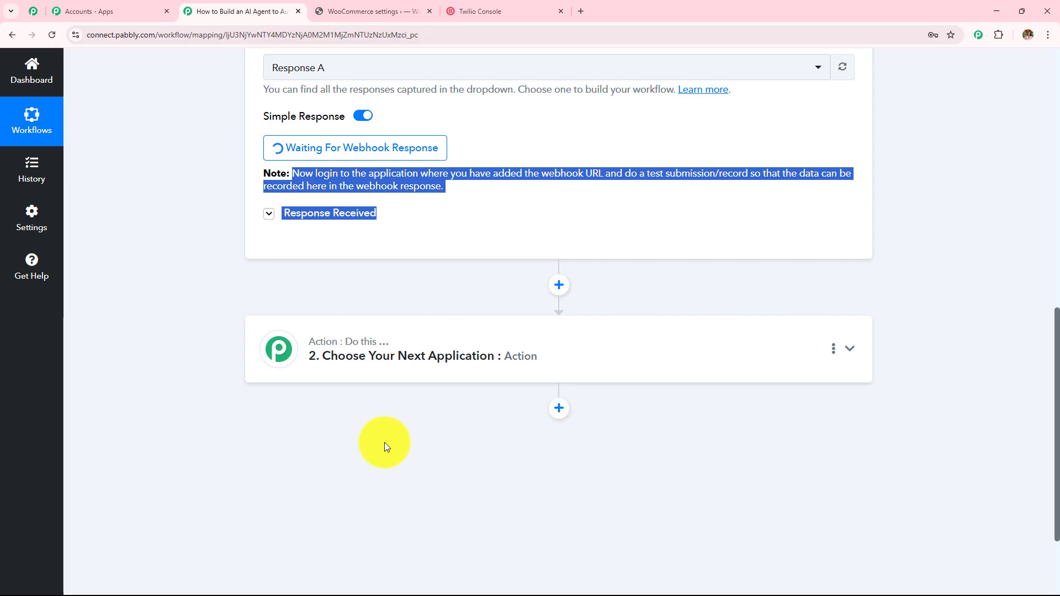
pyautogui.scroll(10, 384, 442)
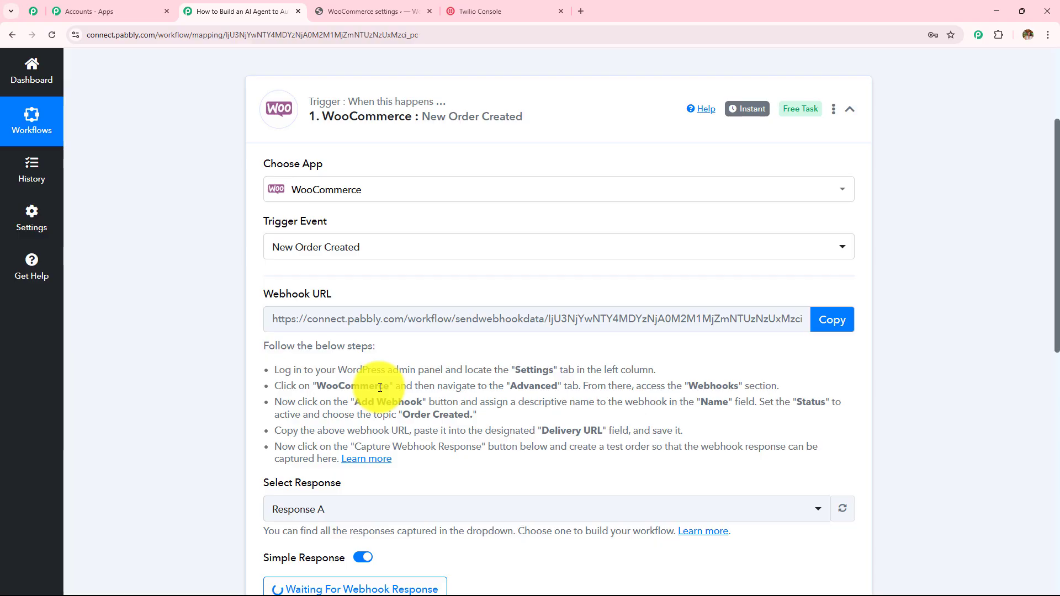
pyautogui.scroll(3, 375, 386)
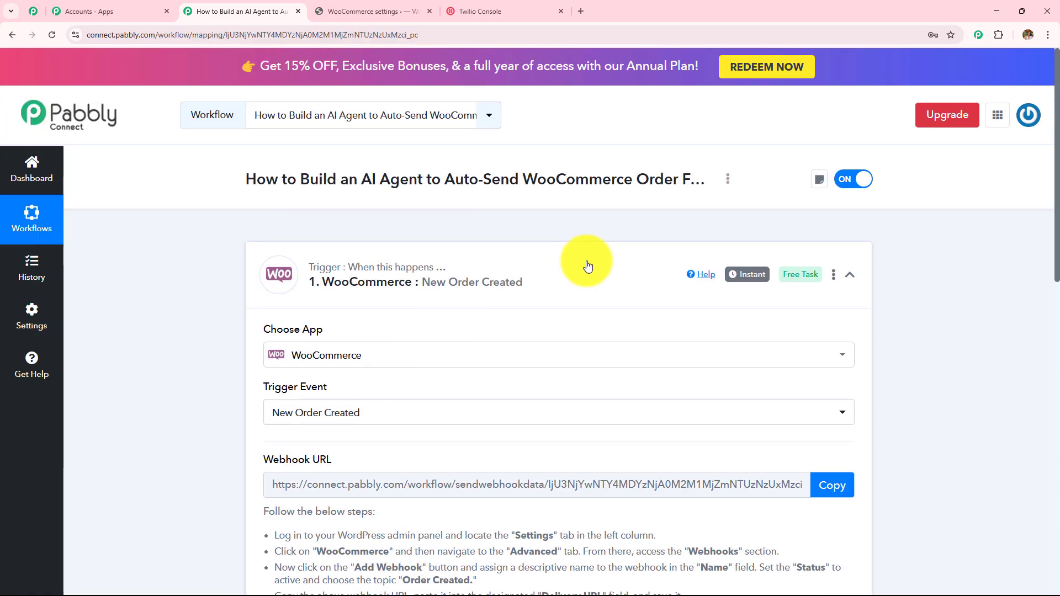
pyautogui.scroll(-4, 579, 272)
pyautogui.hotkey('ctrl', 'Tab')
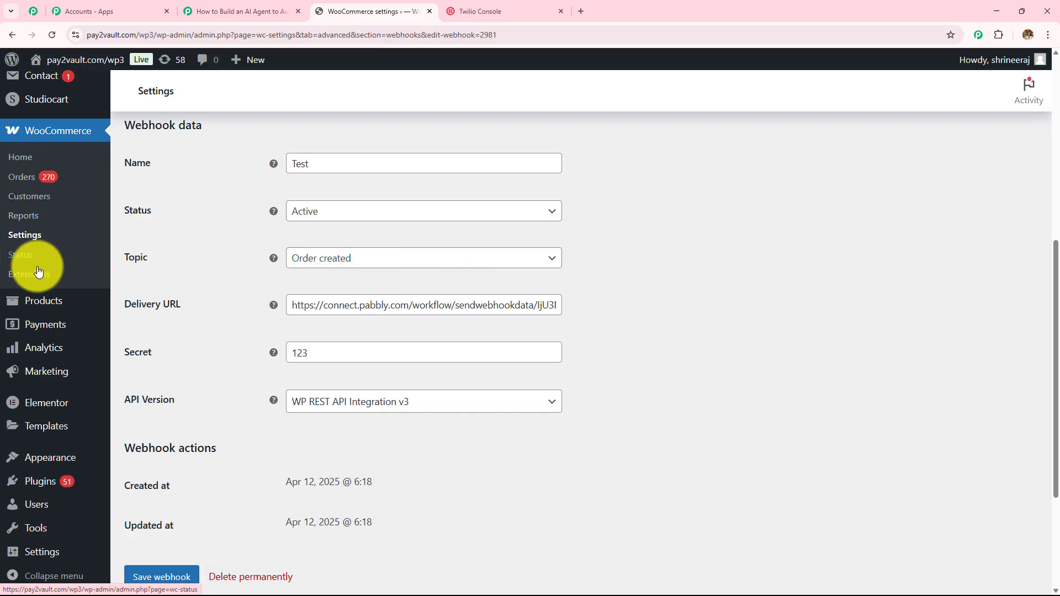
pyautogui.moveTo(45, 304)
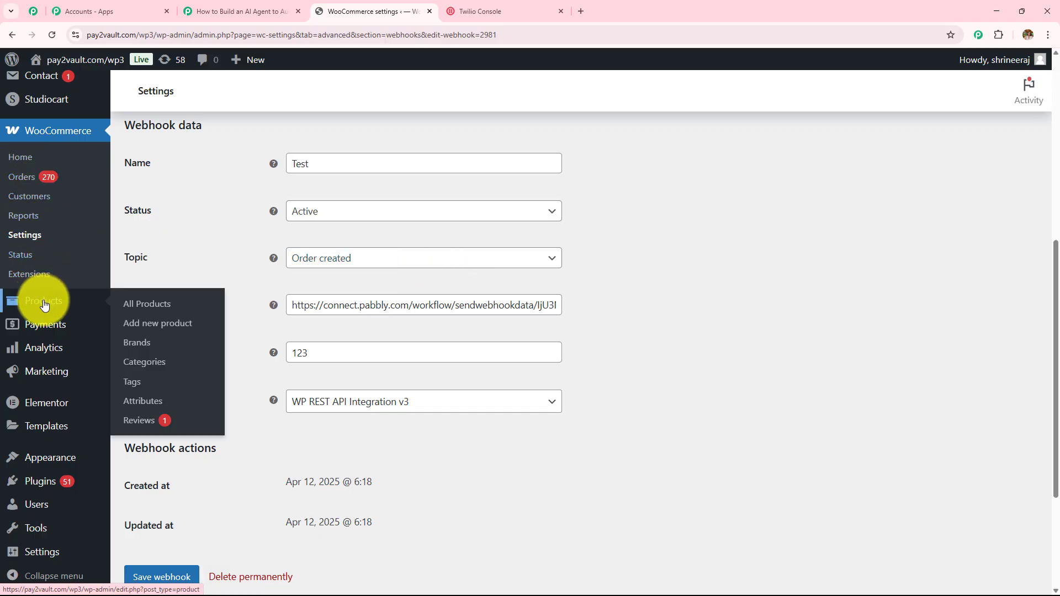
# Step: Add the Radiant Glow Face Serum to the cart and proceed to checkout
pyautogui.click(158, 304)
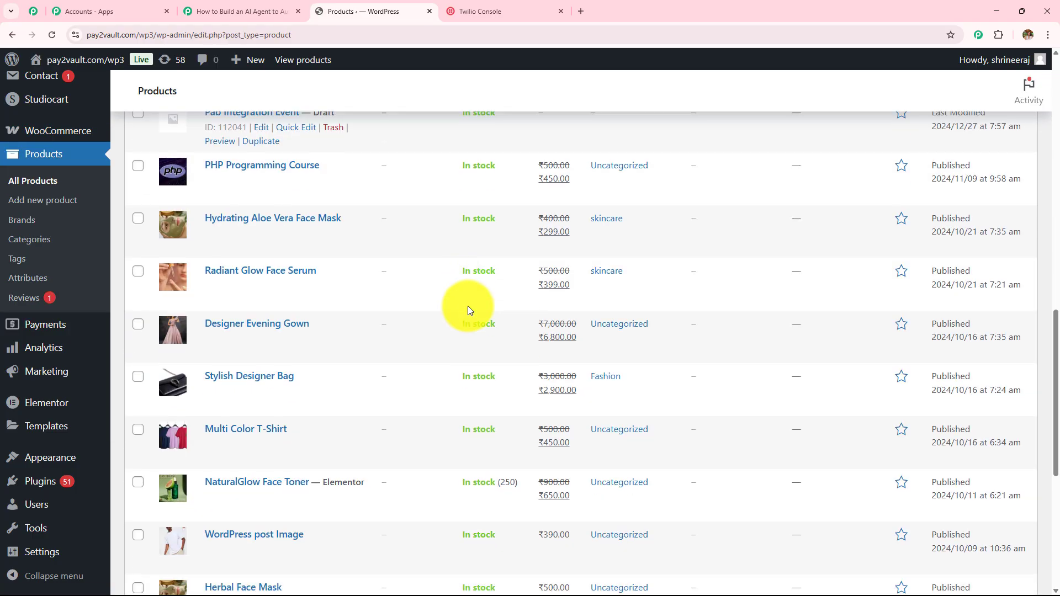
pyautogui.moveTo(173, 274)
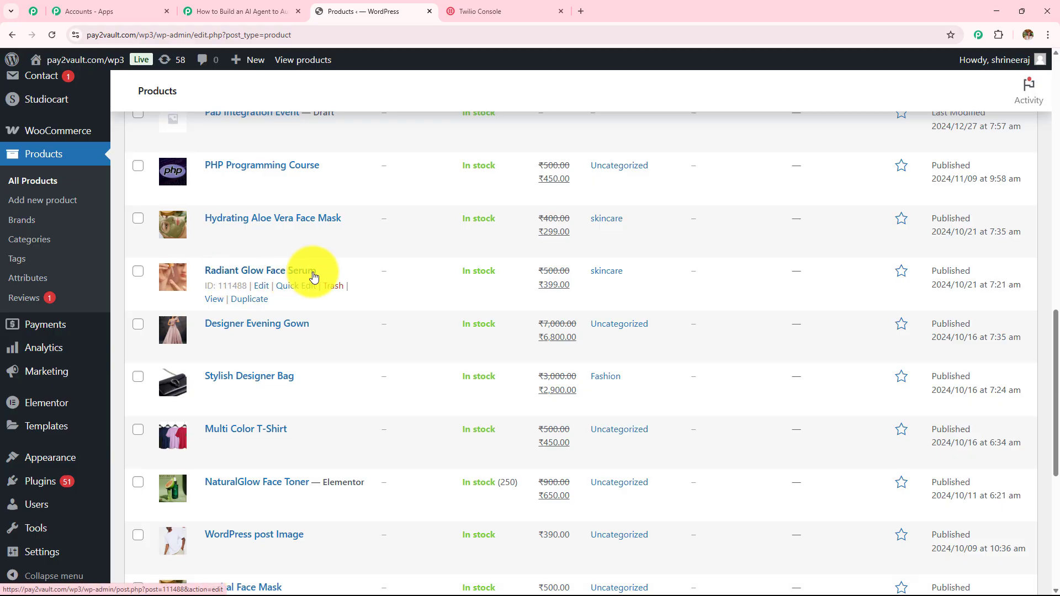
pyautogui.click(213, 305)
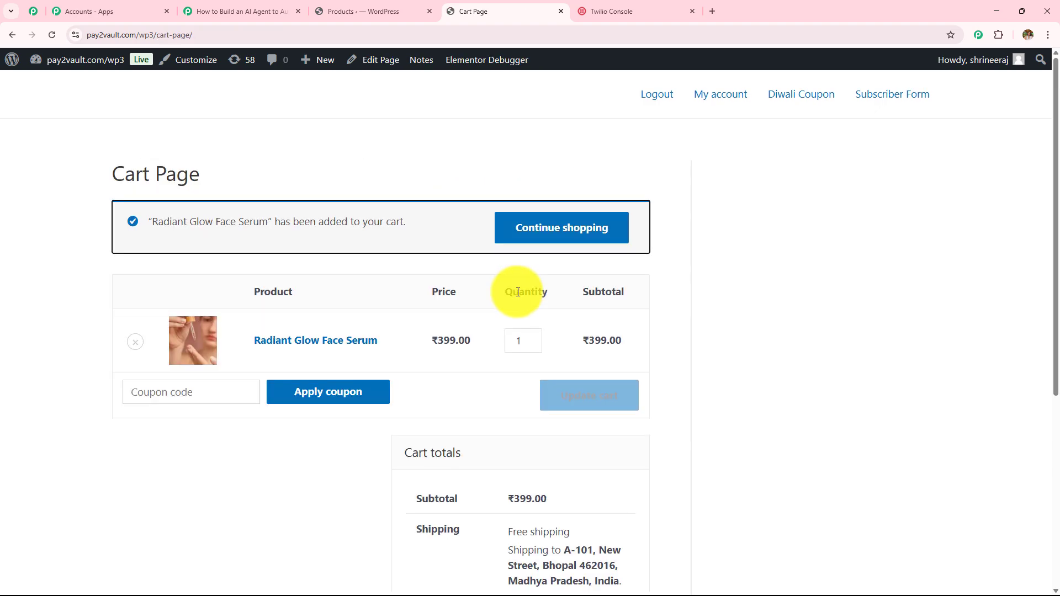
pyautogui.scroll(-5, 518, 292)
pyautogui.click(527, 439)
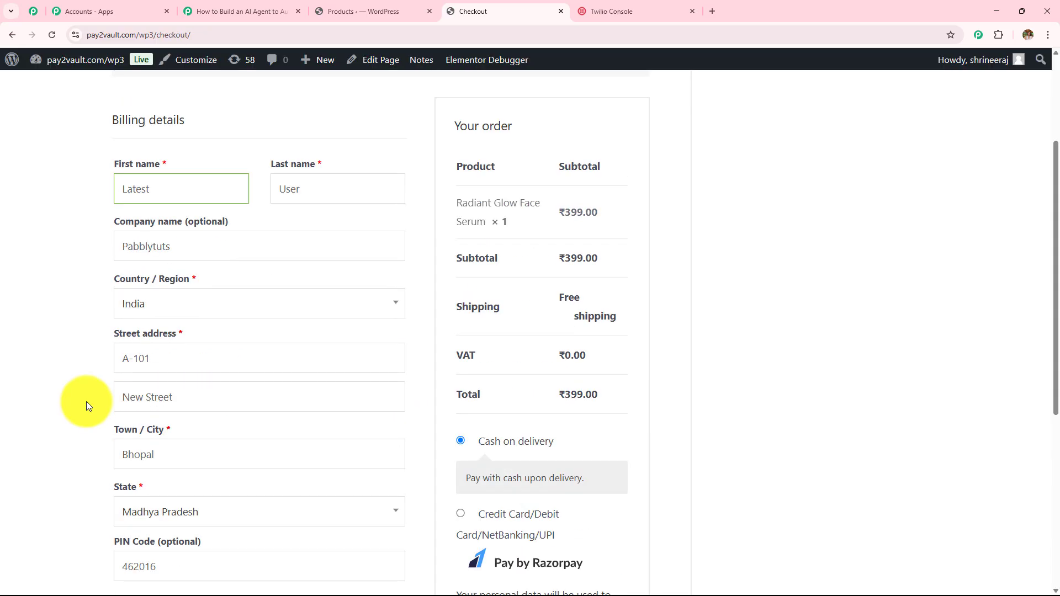
# Step: Check the billing name, company Pabblytuts, country India and street address fields
pyautogui.moveTo(159, 190); pyautogui.dragTo(58, 193)
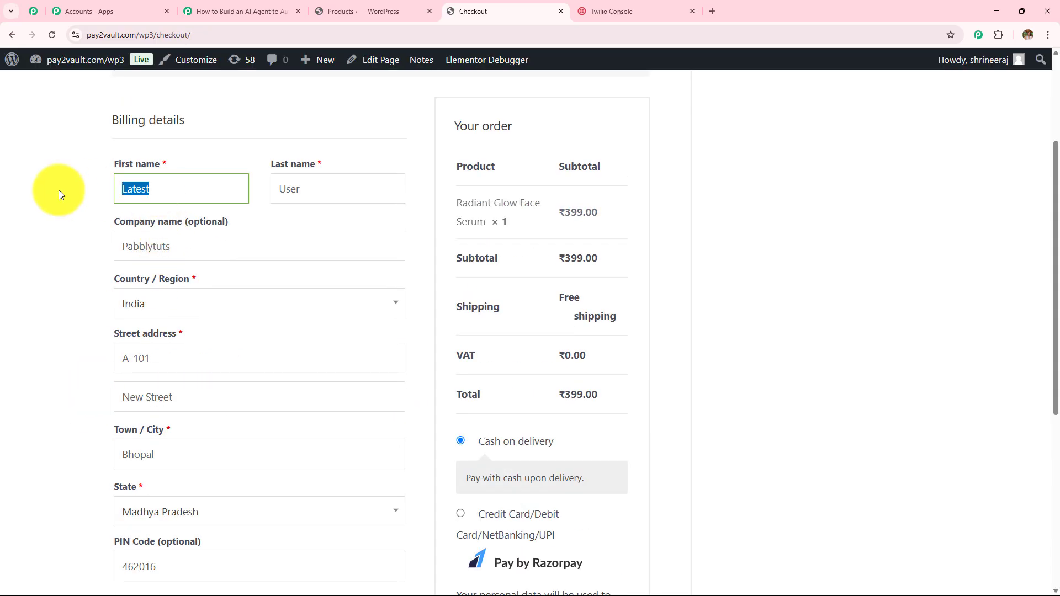
pyautogui.doubleClick(335, 192)
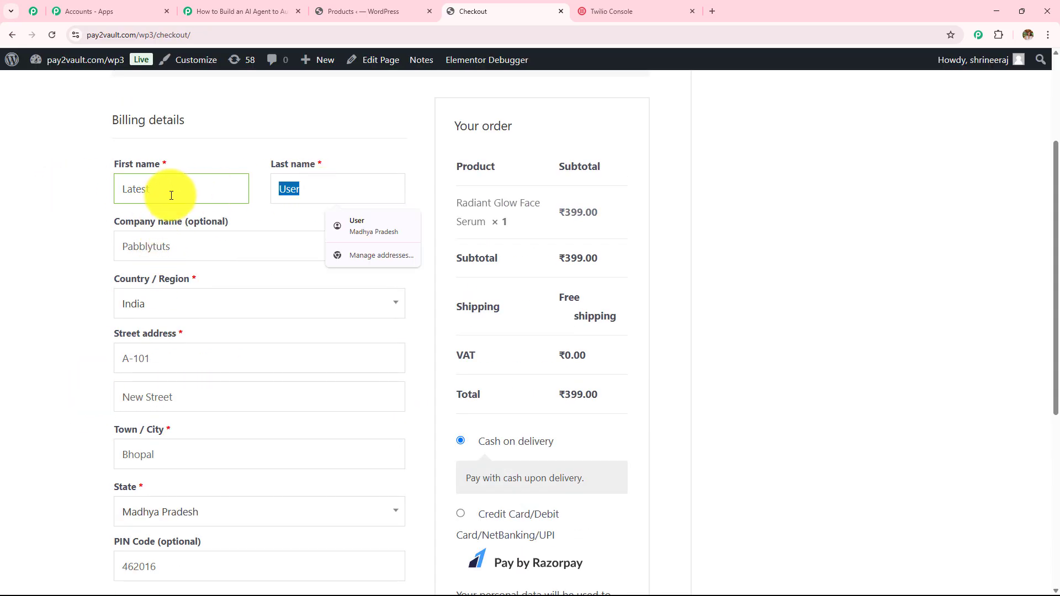
pyautogui.doubleClick(186, 249)
pyautogui.click(173, 302)
pyautogui.click(64, 297)
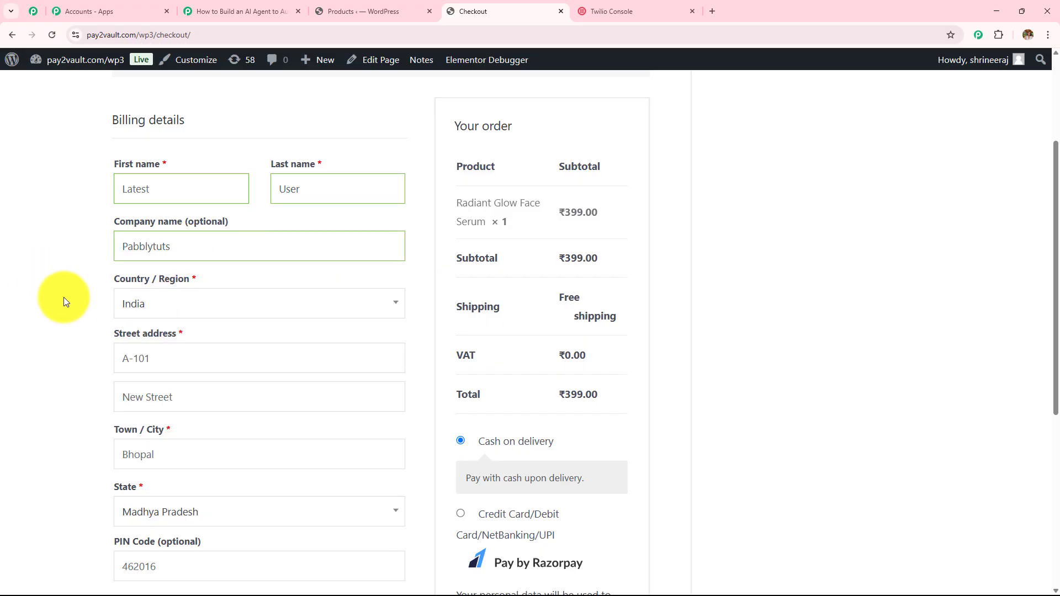
pyautogui.scroll(-3, 110, 294)
pyautogui.moveTo(160, 193); pyautogui.dragTo(5, 208)
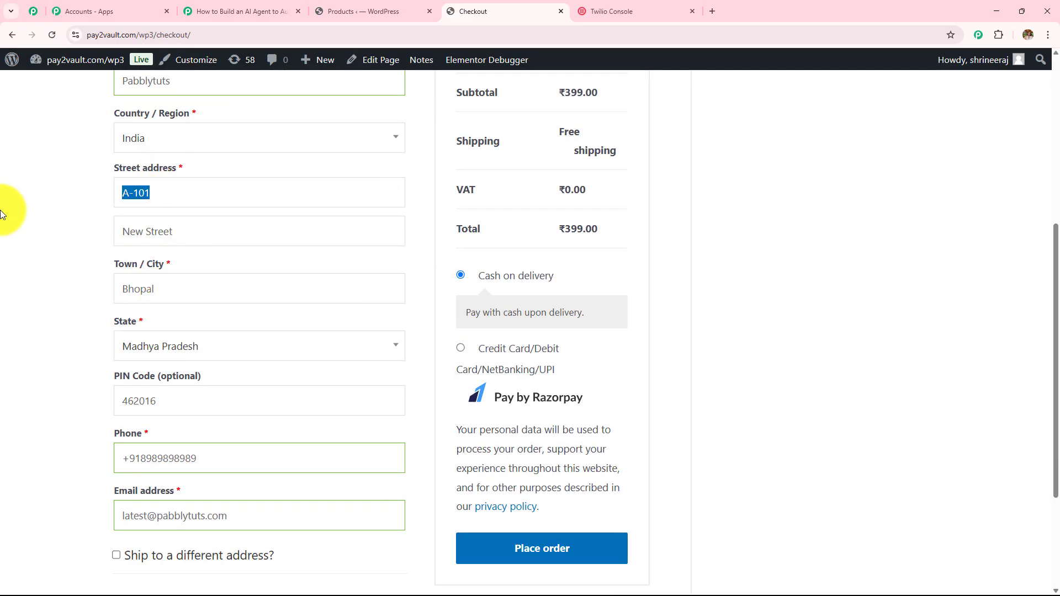
pyautogui.moveTo(177, 238); pyautogui.dragTo(61, 273)
pyautogui.click(162, 288)
# Step: Check the remaining address, phone and email fields, then place the ₹399.00 cash-on-delivery order
pyautogui.scroll(-3, 61, 270)
pyautogui.click(214, 181)
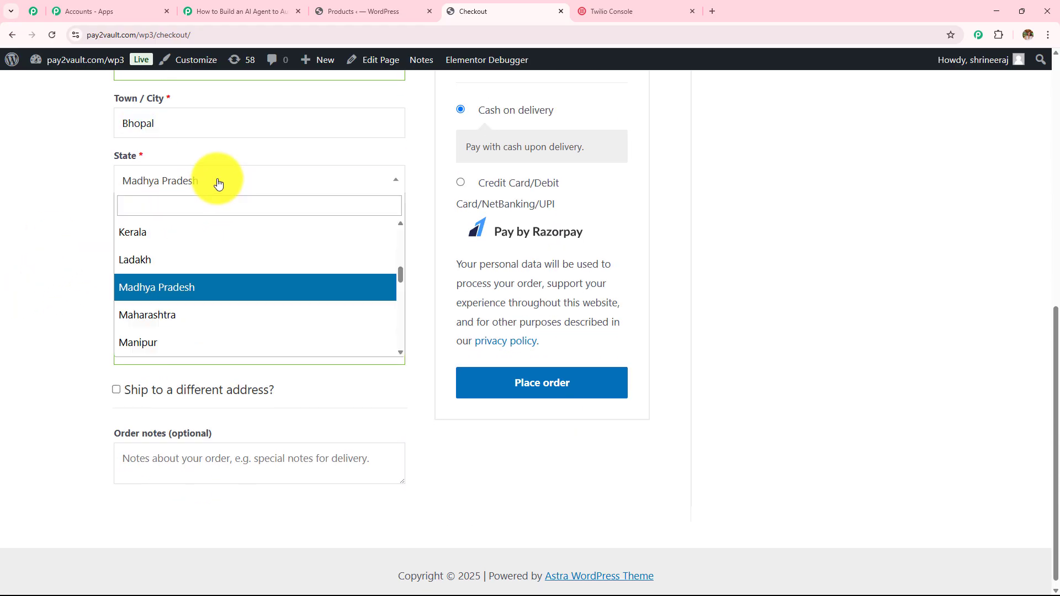
pyautogui.click(67, 185)
pyautogui.doubleClick(158, 235)
pyautogui.moveTo(213, 298); pyautogui.dragTo(37, 303)
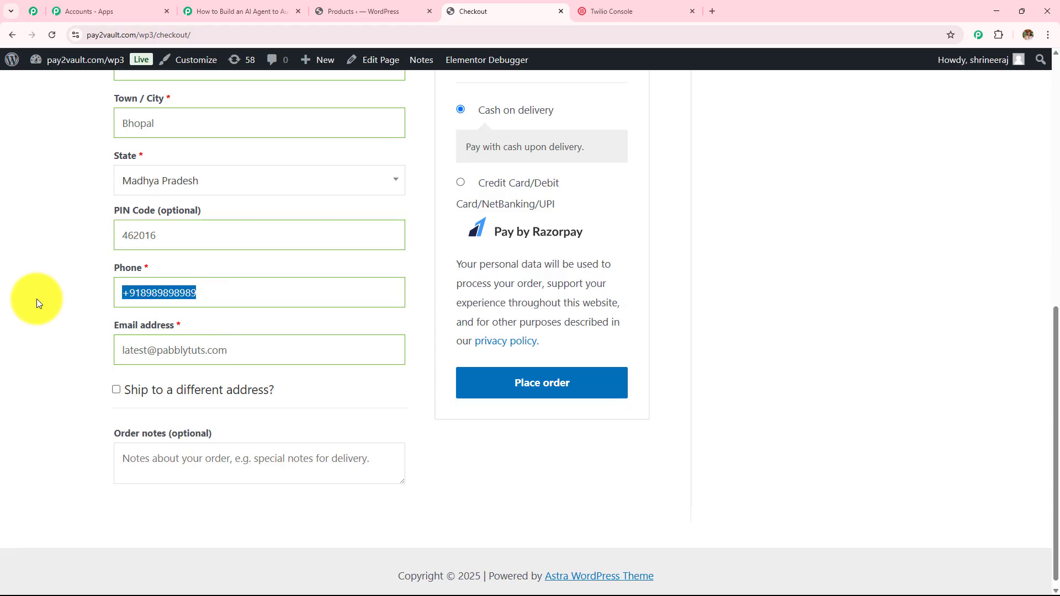
pyautogui.moveTo(237, 349); pyautogui.dragTo(1, 355)
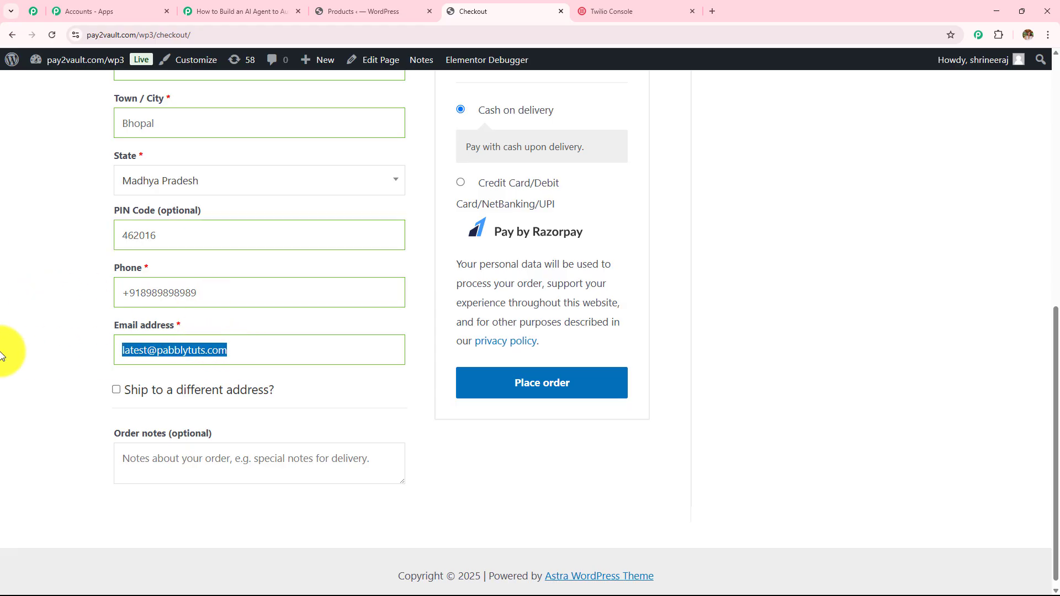
pyautogui.scroll(-1, 2, 356)
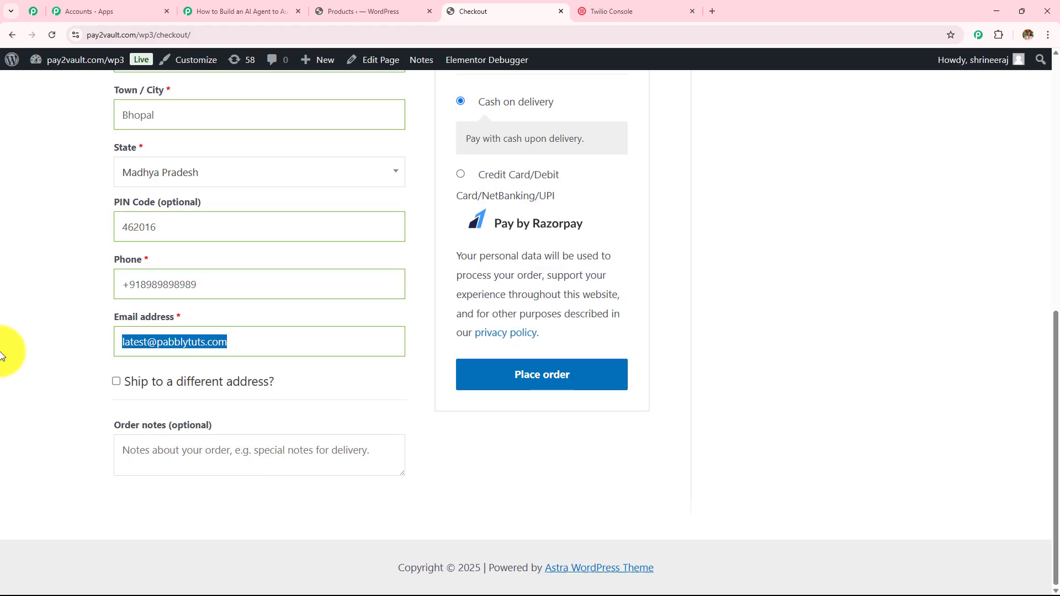
pyautogui.click(548, 374)
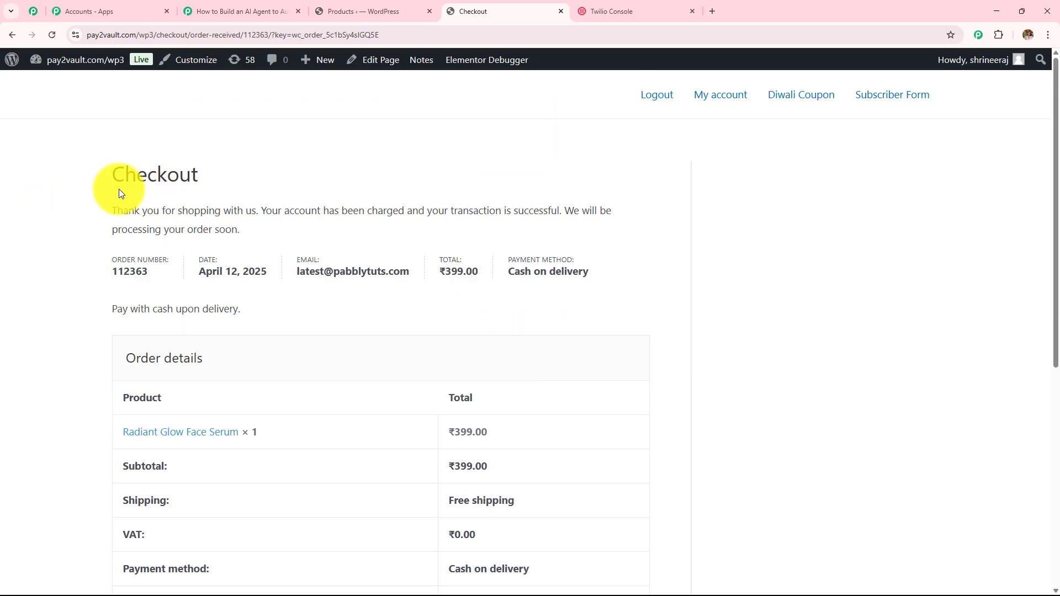
# Step: Review the order confirmation: ₹399.00 total, cash on delivery, and identical billing and shipping addresses
pyautogui.moveTo(107, 178); pyautogui.dragTo(604, 419)
pyautogui.click(790, 260)
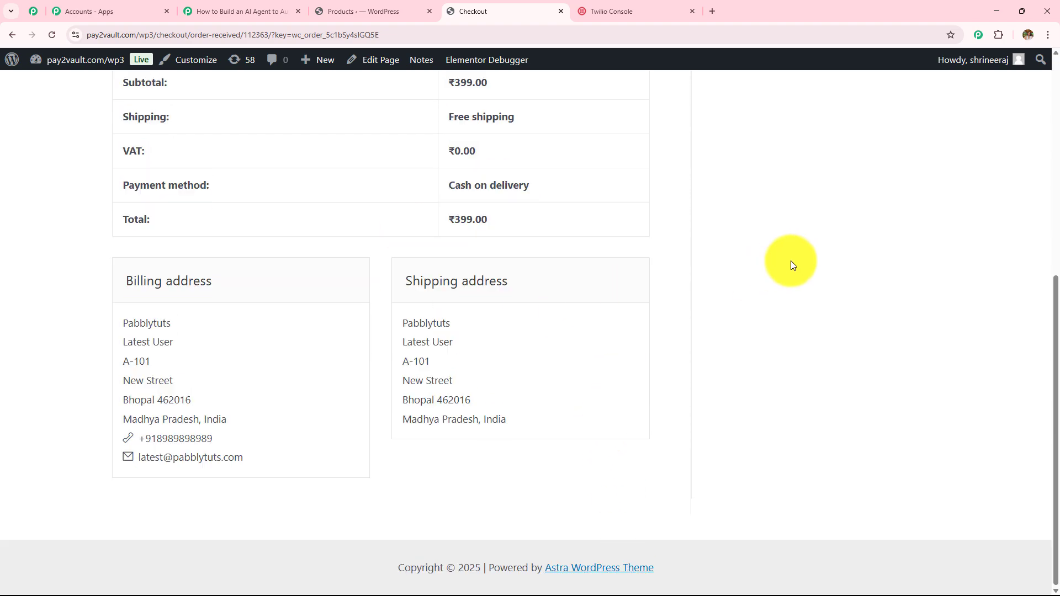
pyautogui.scroll(7, 379, 300)
pyautogui.scroll(-7, 379, 300)
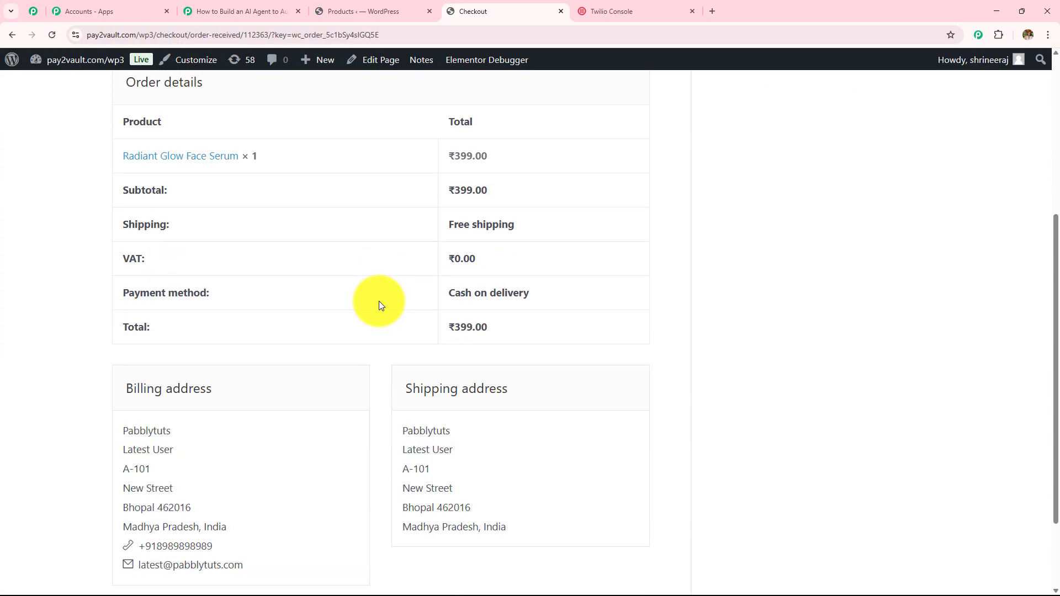
pyautogui.moveTo(119, 314); pyautogui.dragTo(466, 343)
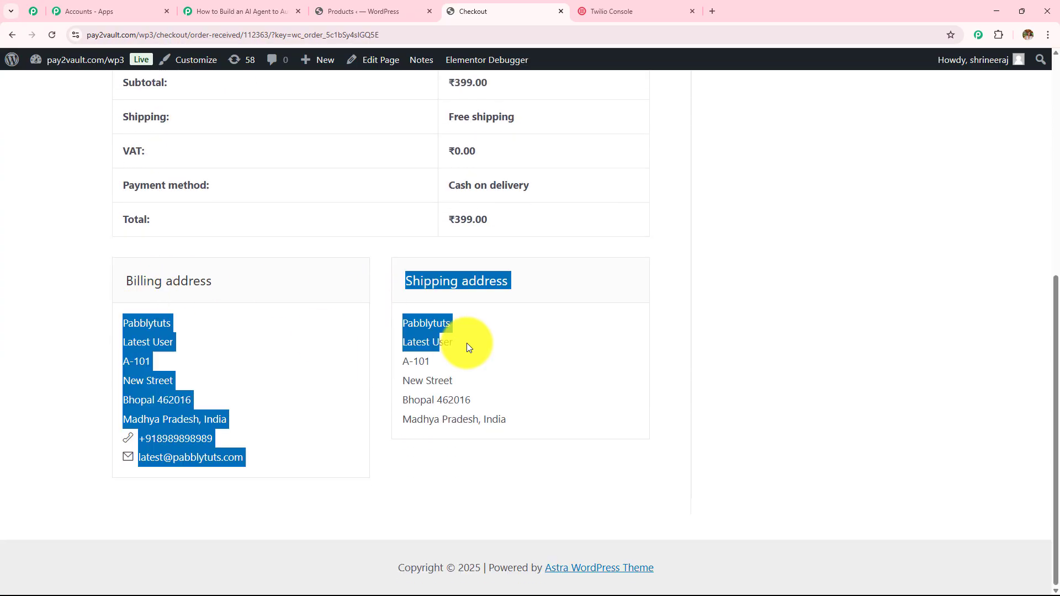
pyautogui.click(617, 340)
# Step: Back in Pabbly, scroll through the trigger's captured Response B order fields
pyautogui.click(235, 11)
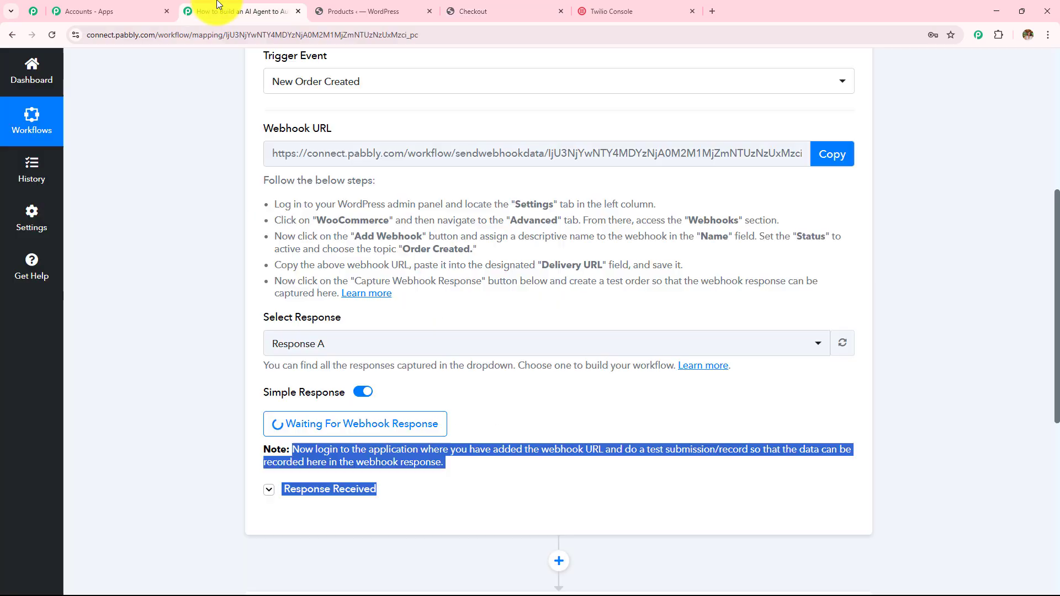
pyautogui.scroll(-4, 371, 253)
pyautogui.scroll(-1, 371, 253)
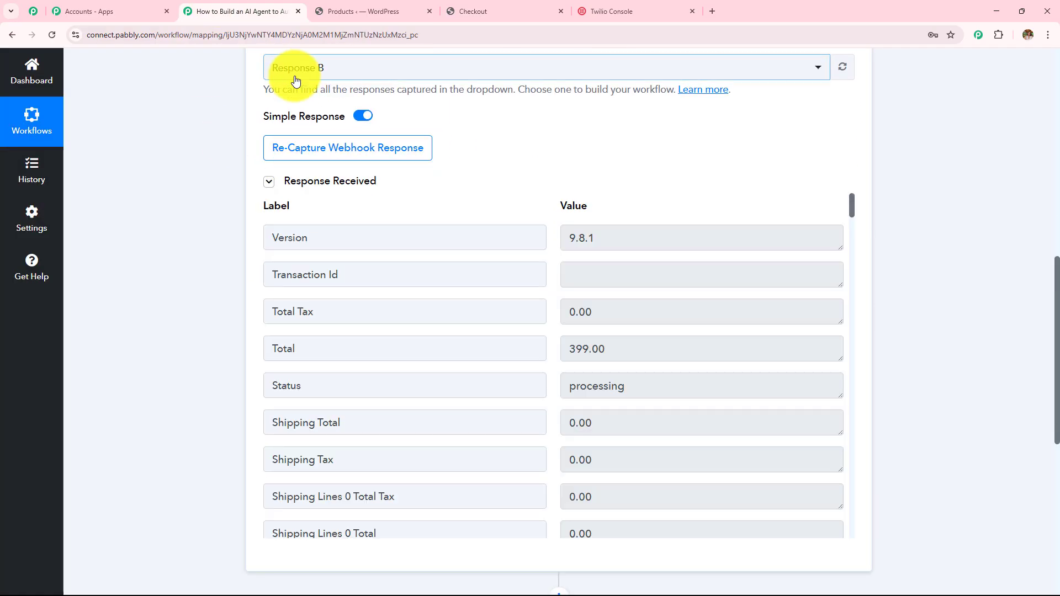
pyautogui.scroll(-9, 600, 294)
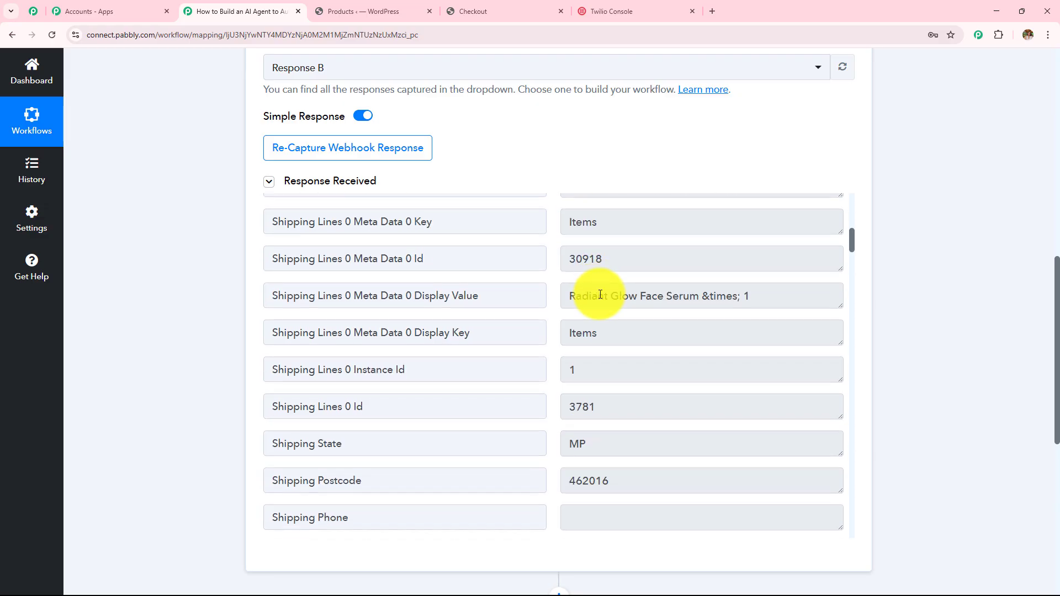
pyautogui.scroll(1, 504, 293)
pyautogui.moveTo(773, 350); pyautogui.dragTo(492, 347)
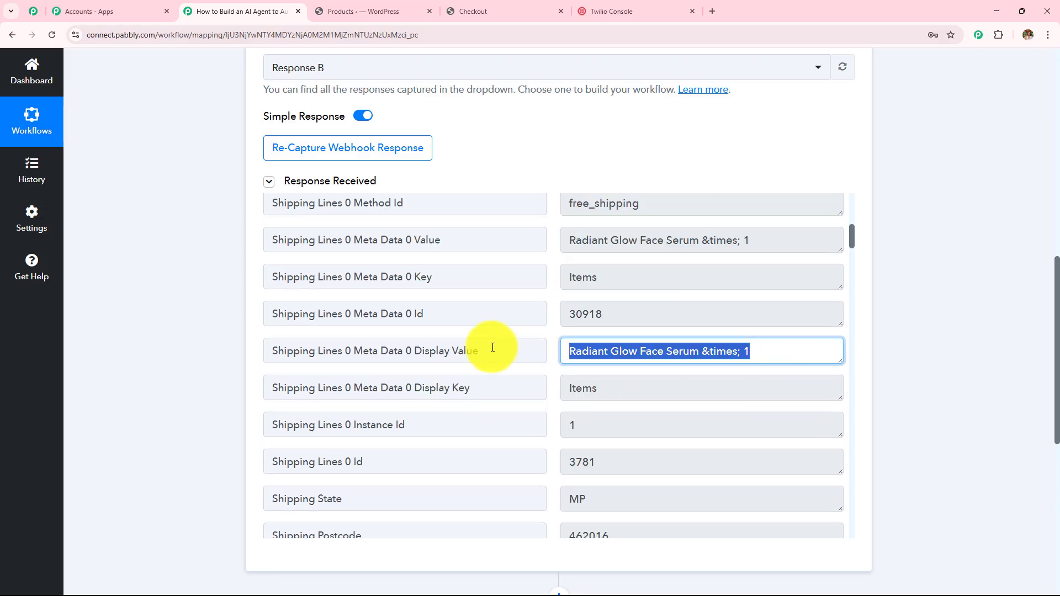
pyautogui.scroll(-7, 490, 320)
pyautogui.scroll(3, 606, 304)
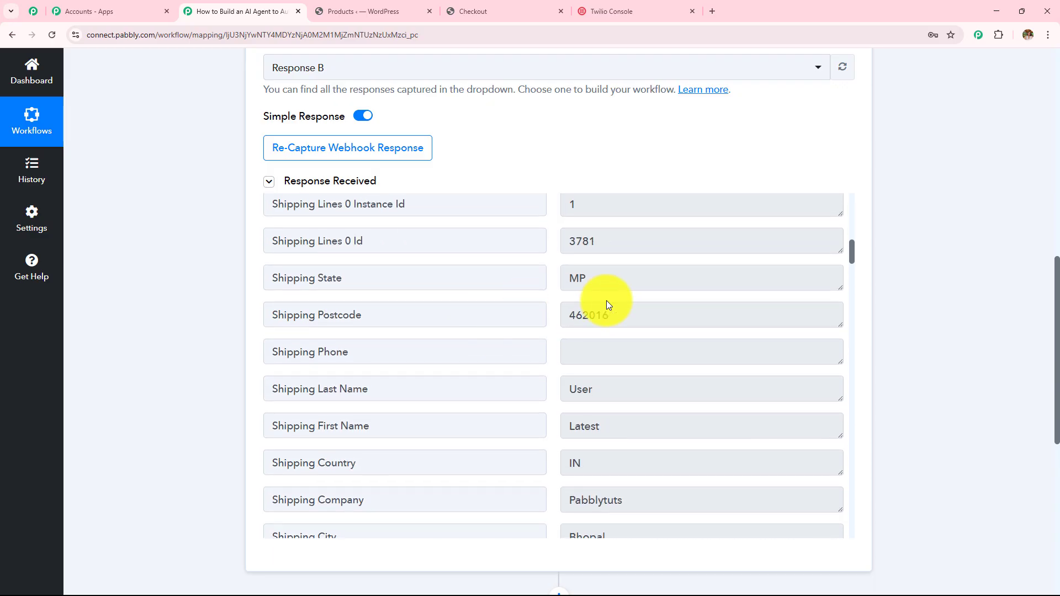
pyautogui.moveTo(627, 316); pyautogui.dragTo(473, 279)
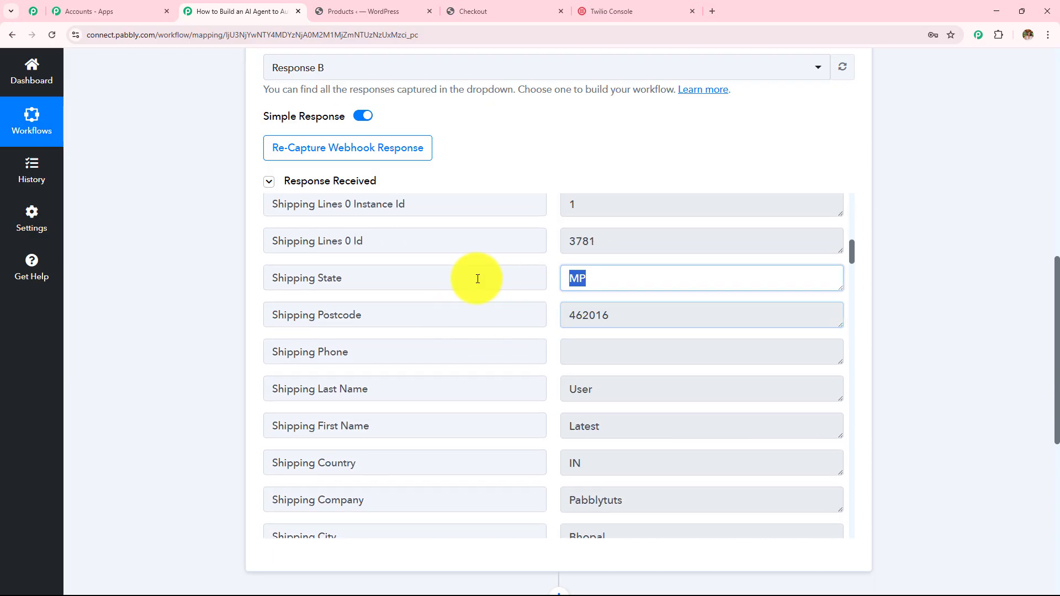
pyautogui.scroll(-3, 504, 300)
# Step: Check the captured shipping first and last name, country IN, city Bhopal and address lines
pyautogui.moveTo(618, 259); pyautogui.dragTo(466, 246)
pyautogui.moveTo(583, 223); pyautogui.dragTo(466, 213)
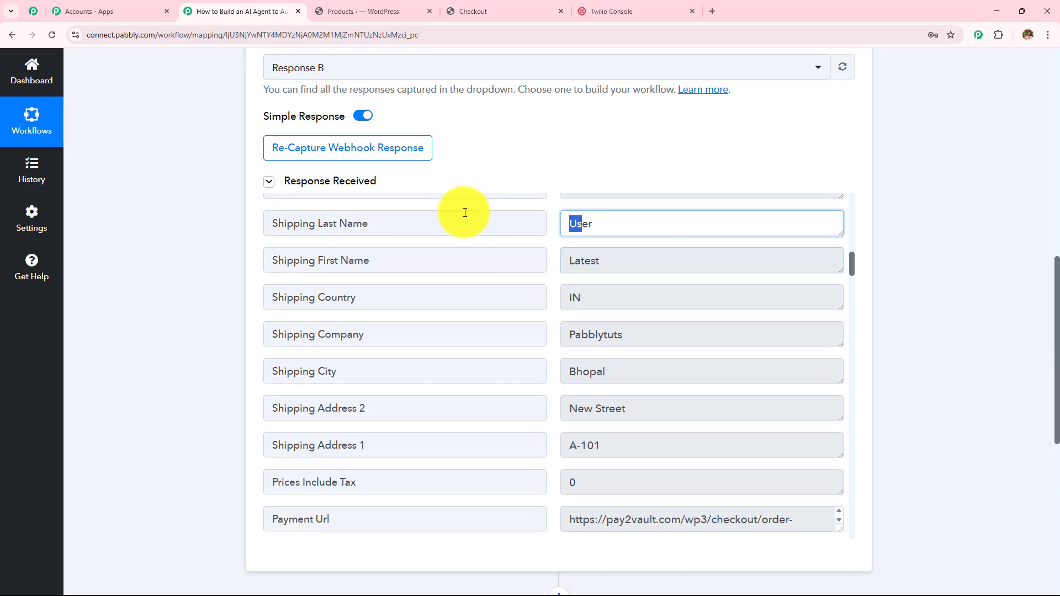
pyautogui.moveTo(592, 296); pyautogui.dragTo(465, 299)
pyautogui.moveTo(675, 336); pyautogui.dragTo(534, 323)
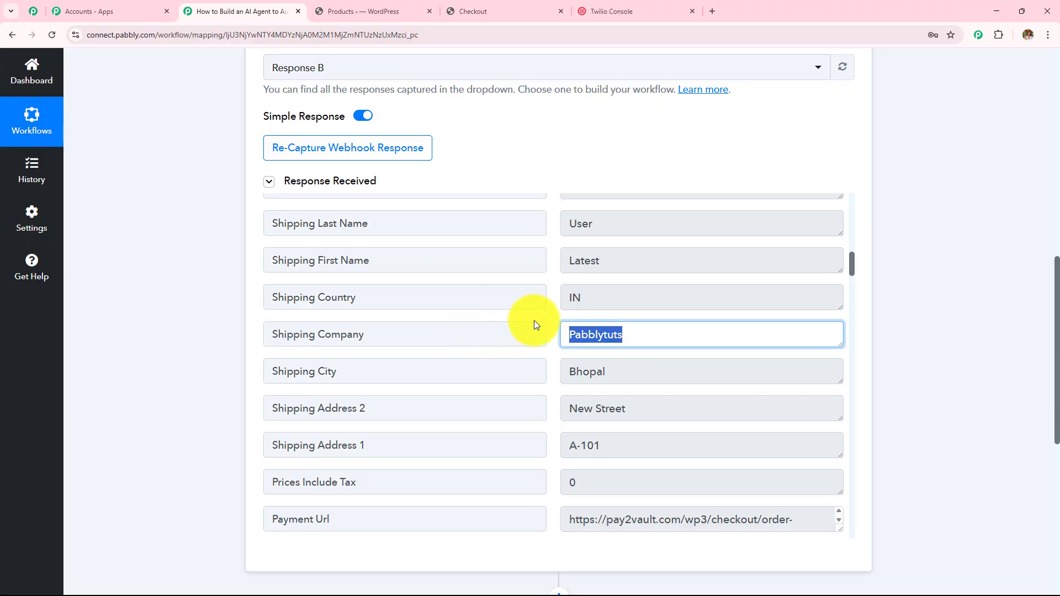
pyautogui.scroll(-2, 534, 322)
pyautogui.moveTo(635, 264); pyautogui.dragTo(551, 296)
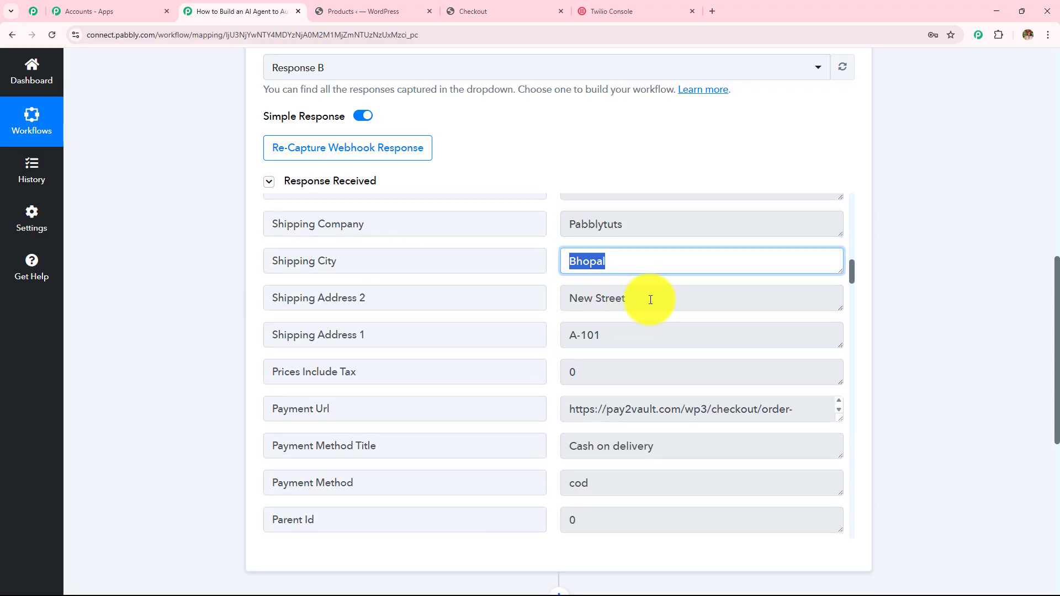
pyautogui.moveTo(645, 299); pyautogui.dragTo(396, 296)
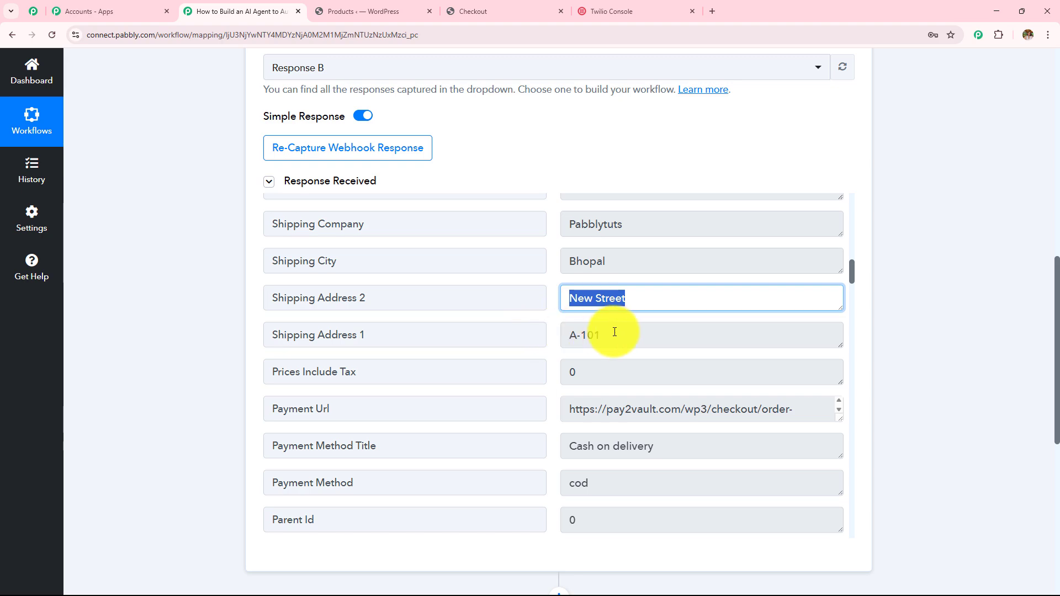
pyautogui.moveTo(610, 331); pyautogui.dragTo(473, 331)
pyautogui.scroll(-12, 346, 314)
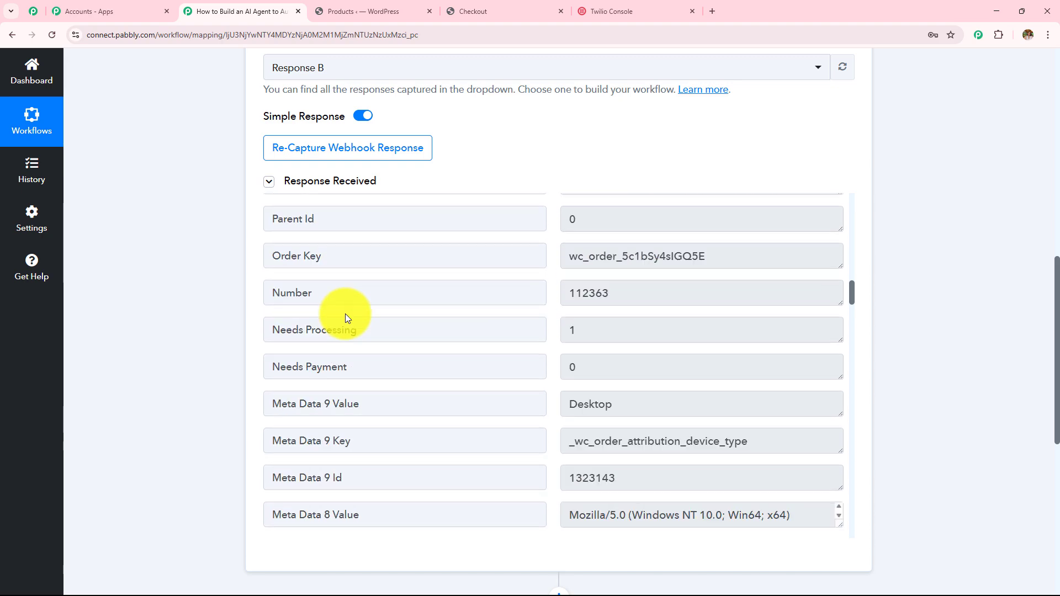
pyautogui.scroll(-3, 346, 314)
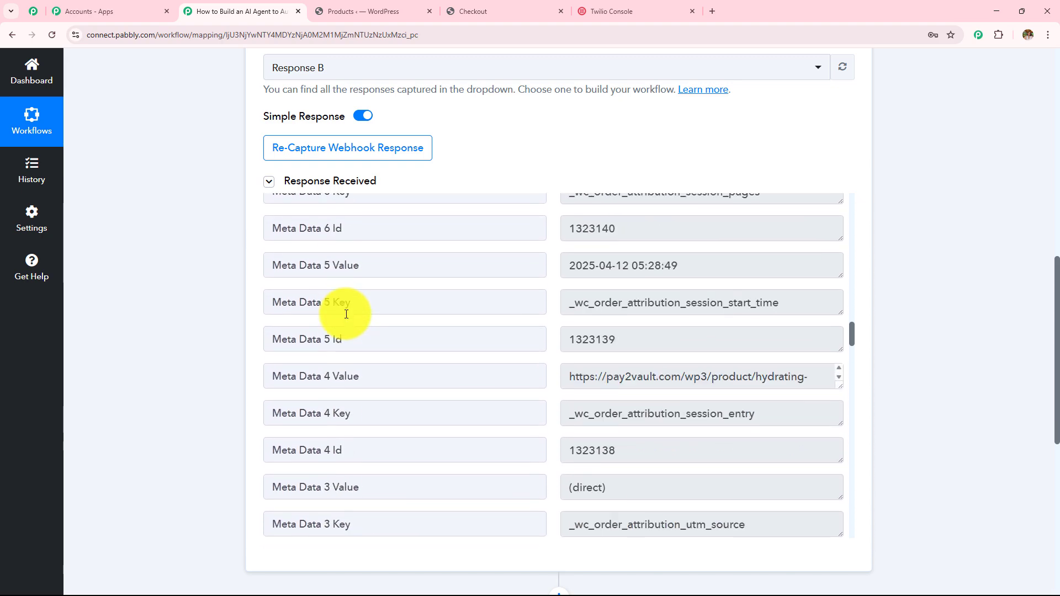
# Step: Compare with the order confirmation page, then scroll to the 'Choose Your Next Application' card
pyautogui.click(501, 7)
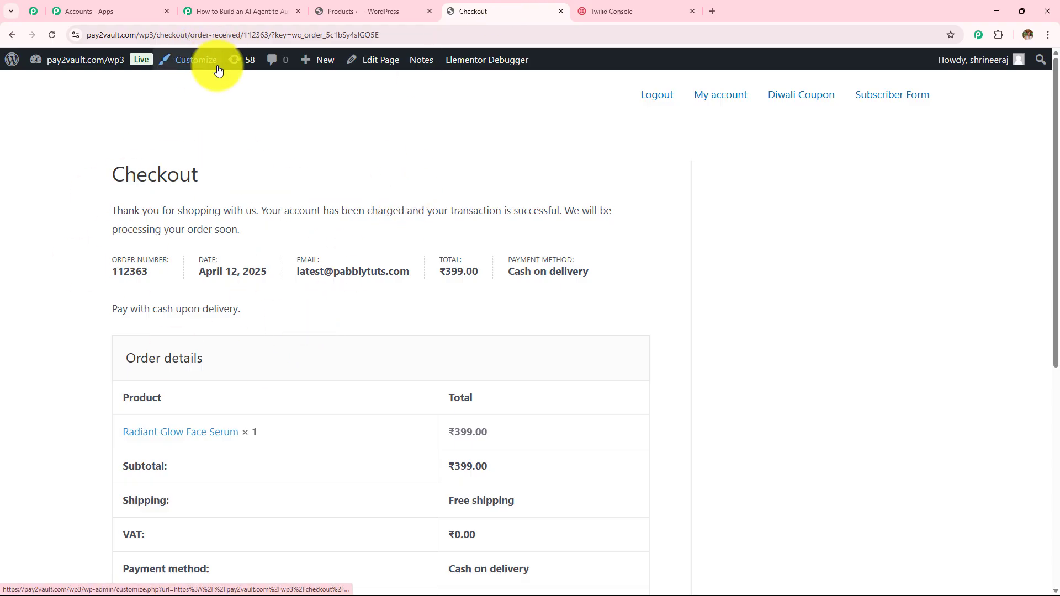
pyautogui.click(229, 11)
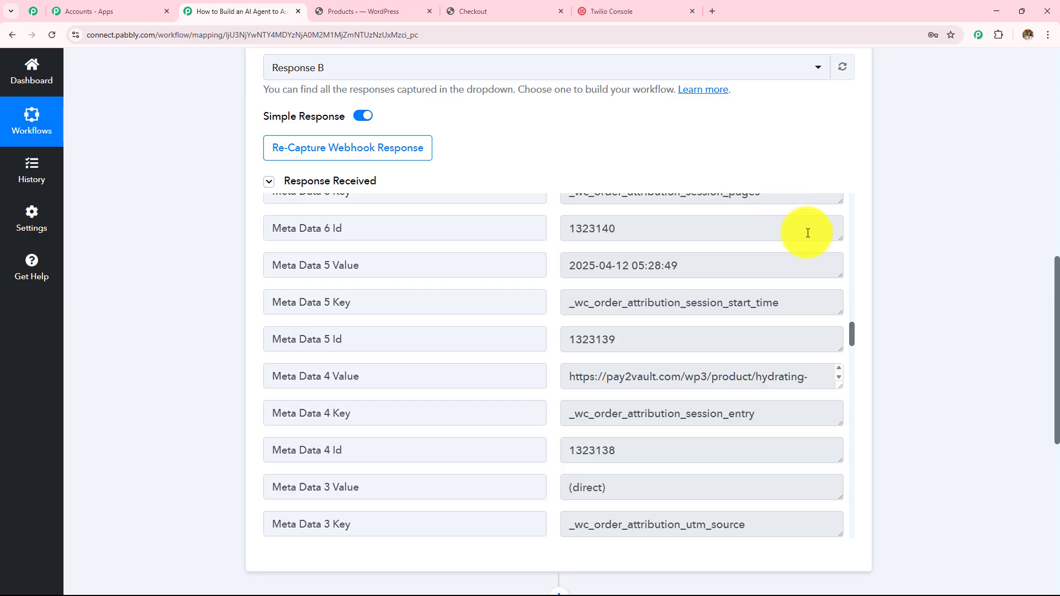
pyautogui.scroll(4, 941, 284)
pyautogui.scroll(3, 940, 287)
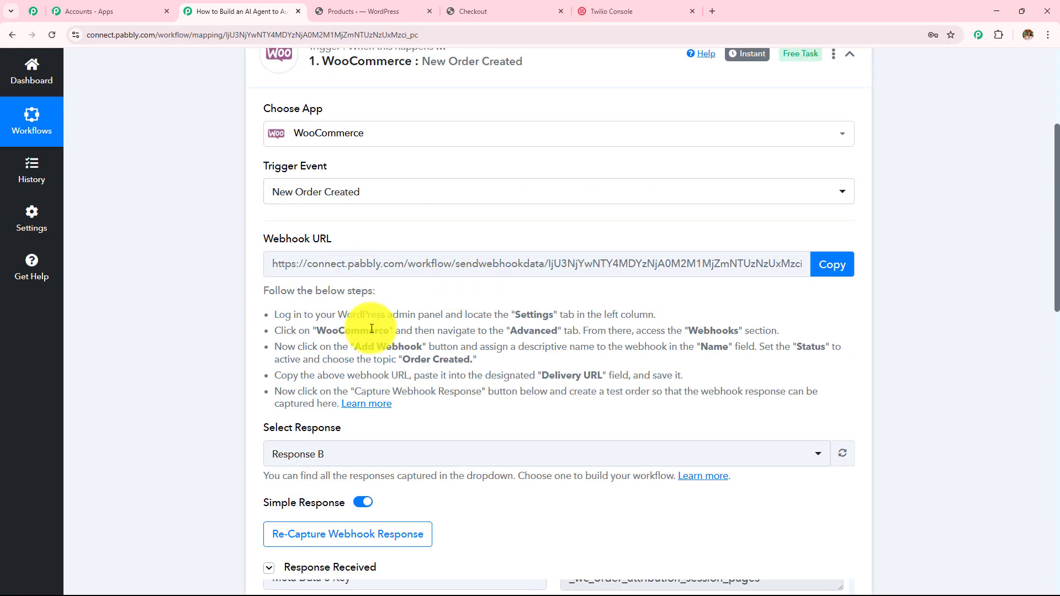
pyautogui.scroll(4, 369, 330)
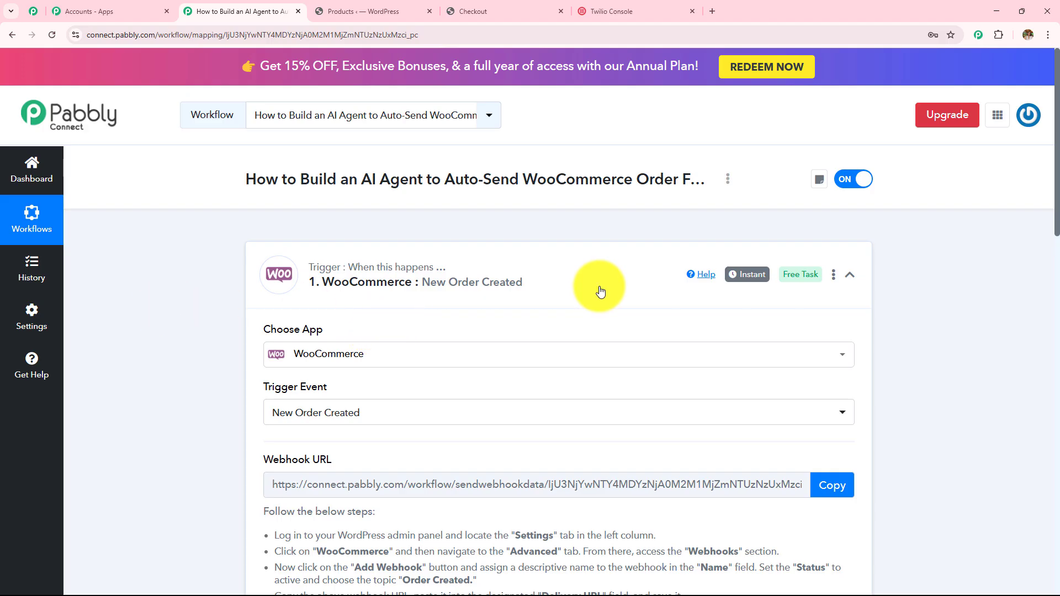
pyautogui.click(470, 11)
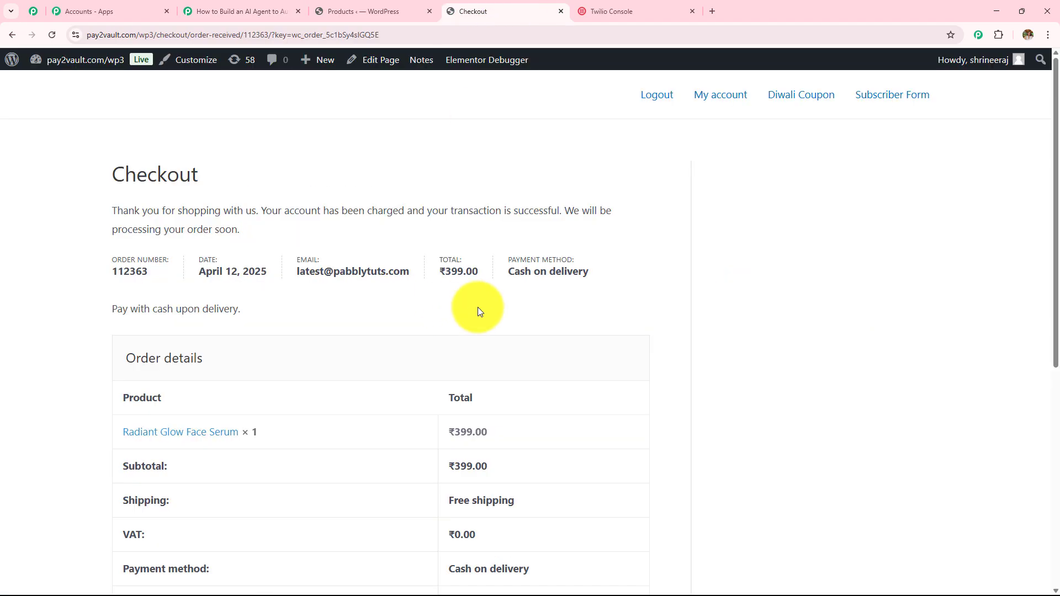
pyautogui.click(281, 16)
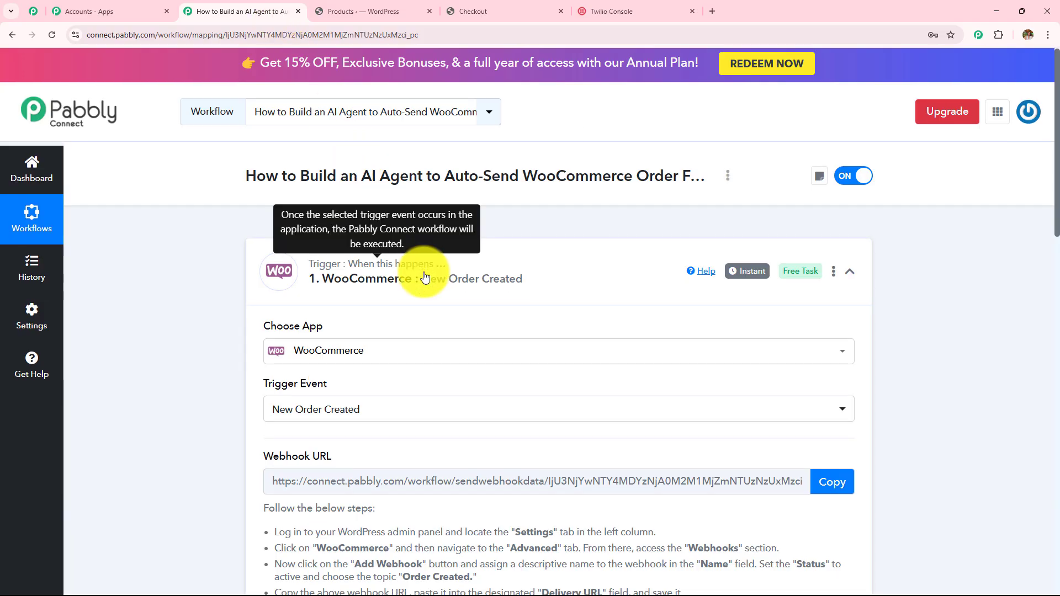
pyautogui.scroll(-5, 423, 273)
pyautogui.scroll(-4, 423, 273)
pyautogui.scroll(8, 425, 272)
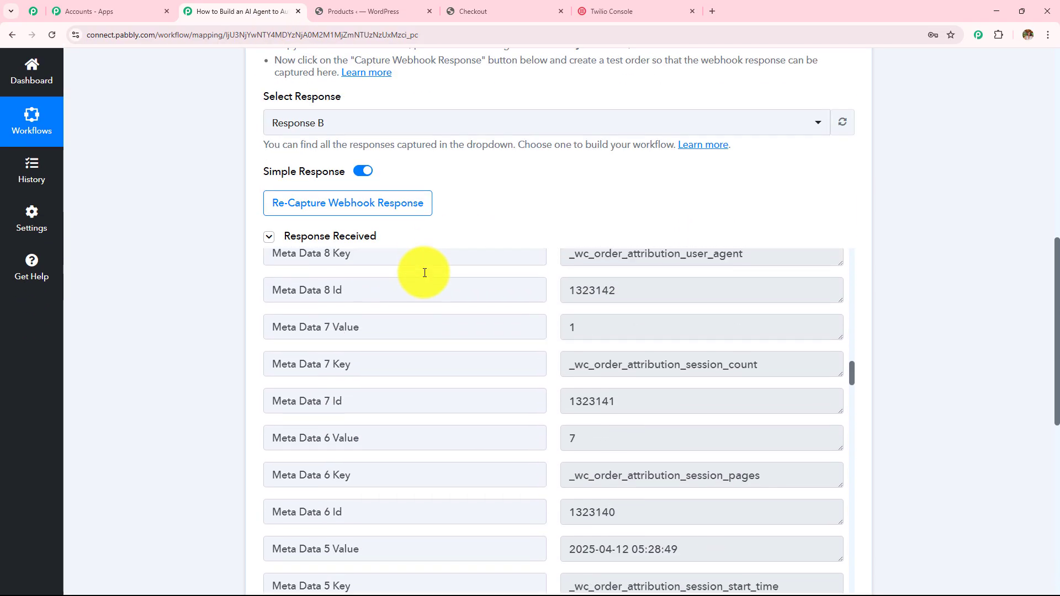
pyautogui.scroll(8, 475, 213)
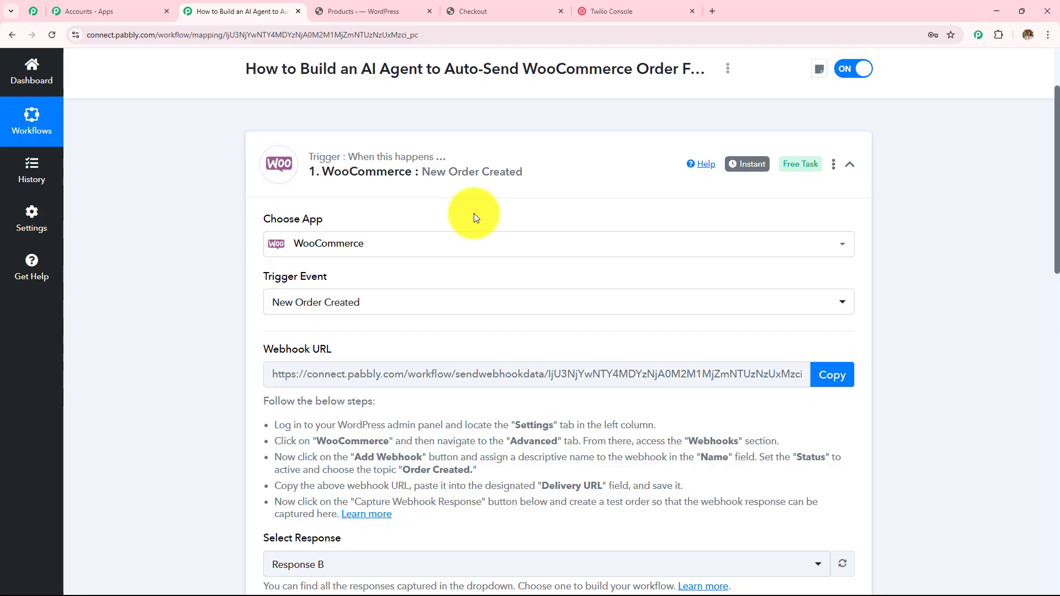
pyautogui.scroll(2, 474, 213)
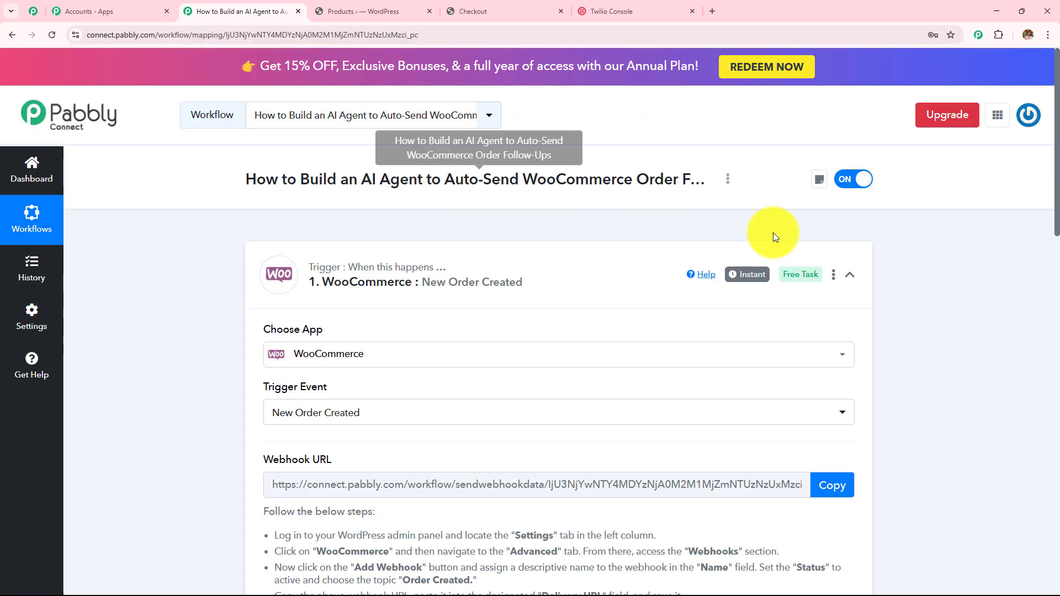
pyautogui.scroll(-15, 933, 236)
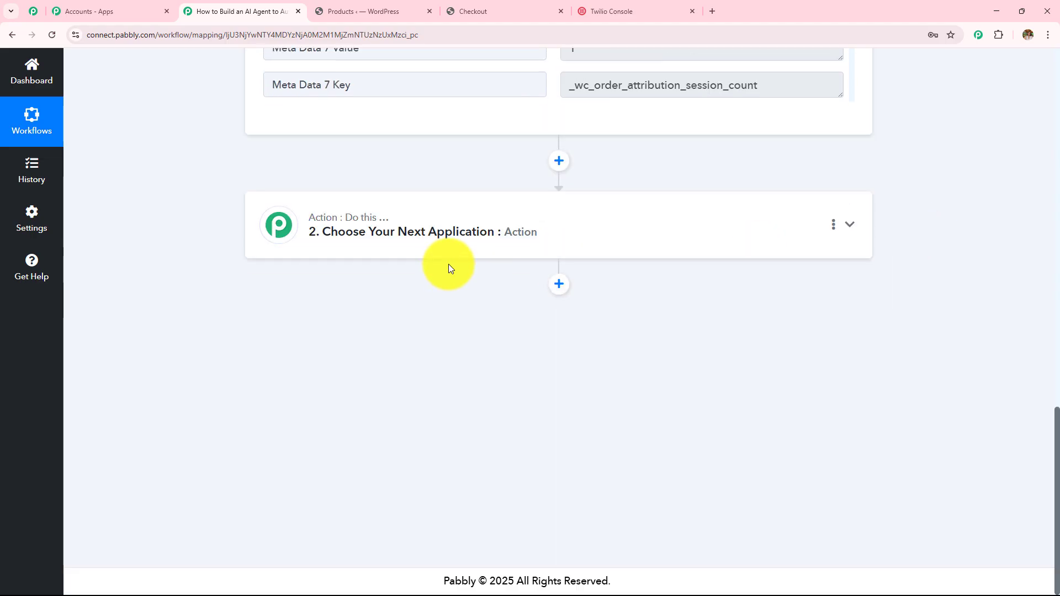
# Step: Make the second step an OpenAI action using the ChatGPT event
pyautogui.click(441, 234)
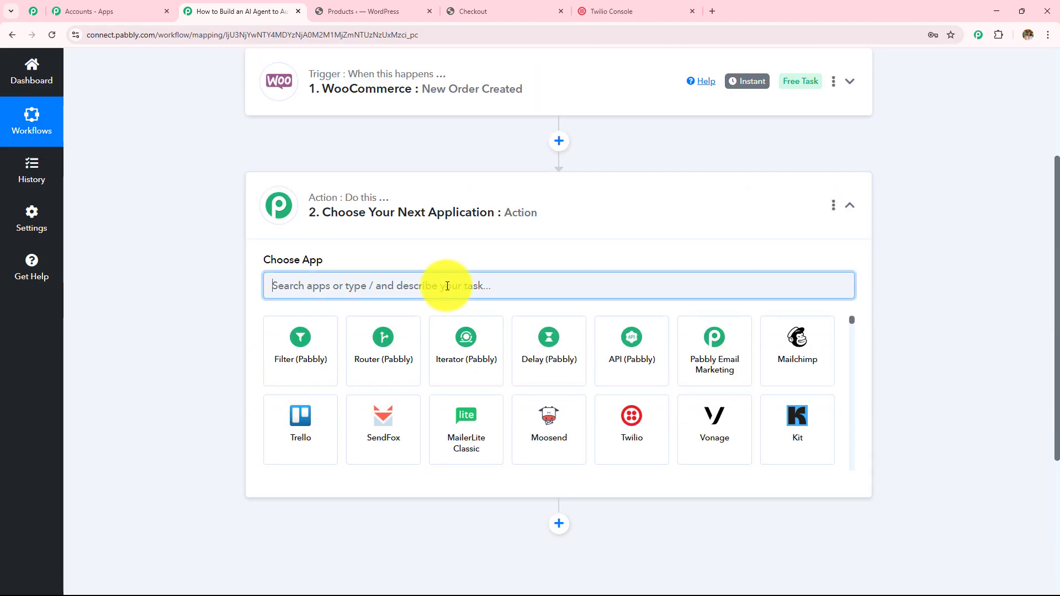
pyautogui.write('Open')
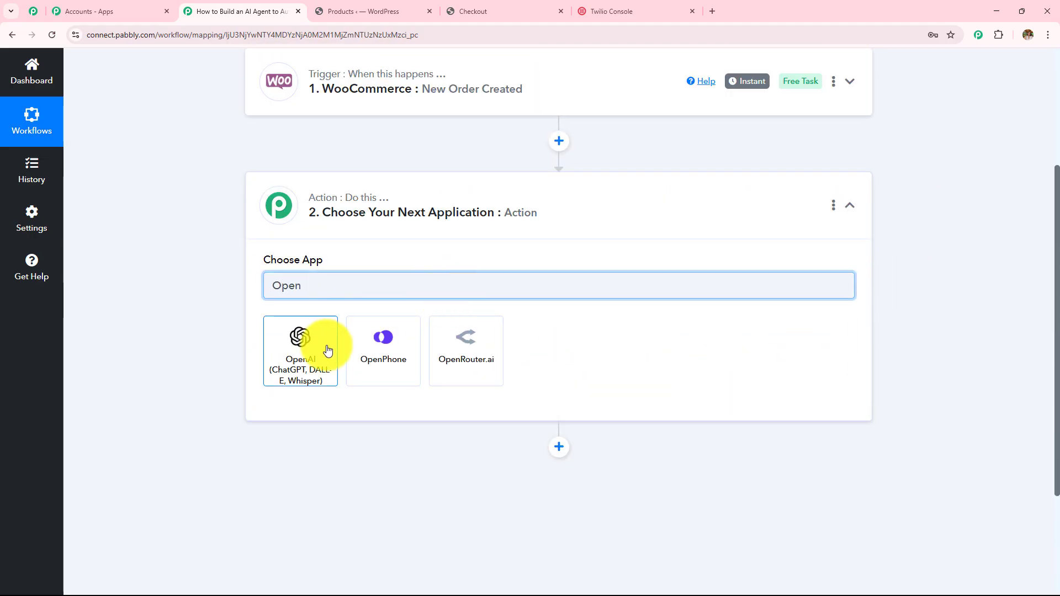
pyautogui.click(327, 350)
pyautogui.click(327, 350)
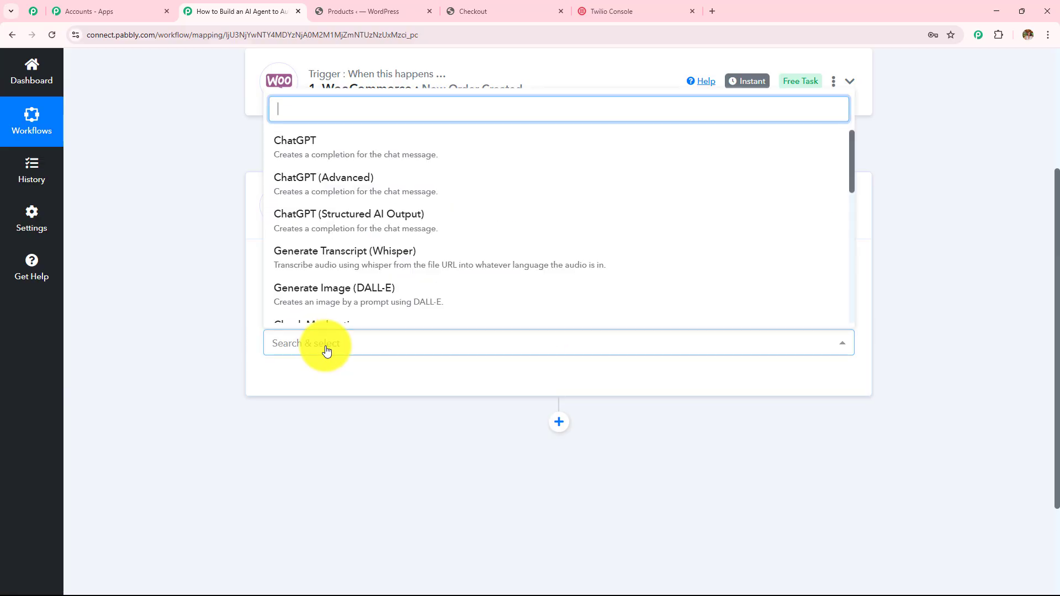
pyautogui.click(347, 142)
# Step: Start adding a new OpenAI connection and note the API key help text
pyautogui.click(313, 384)
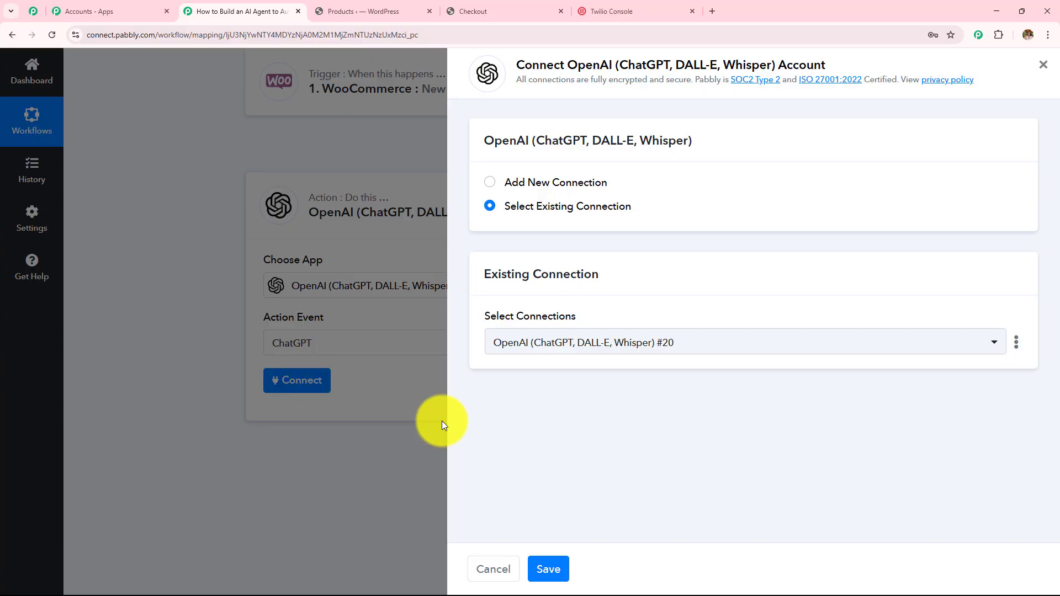
pyautogui.click(492, 175)
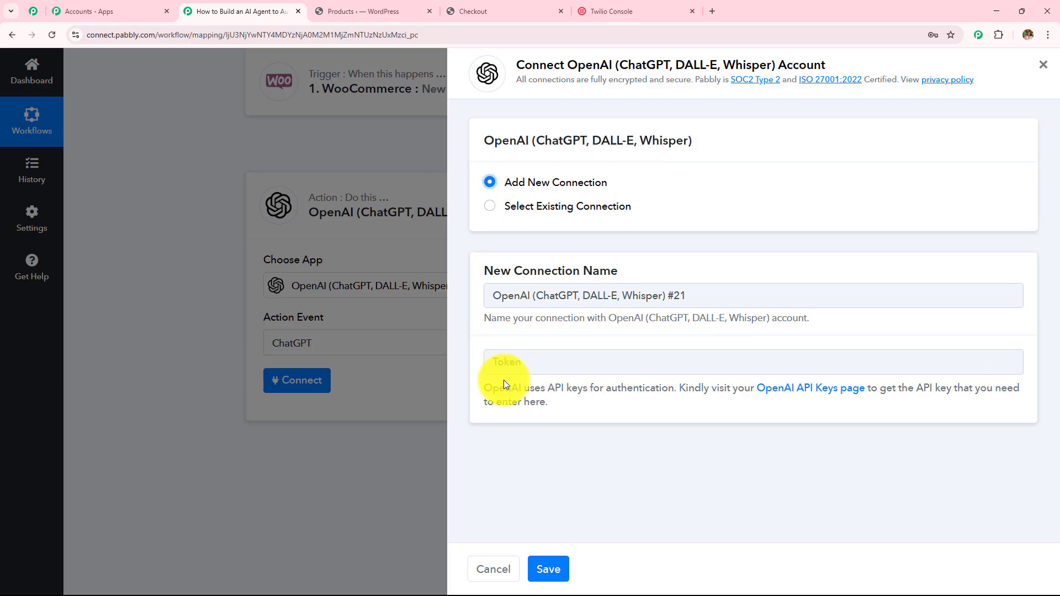
pyautogui.moveTo(480, 390); pyautogui.dragTo(571, 413)
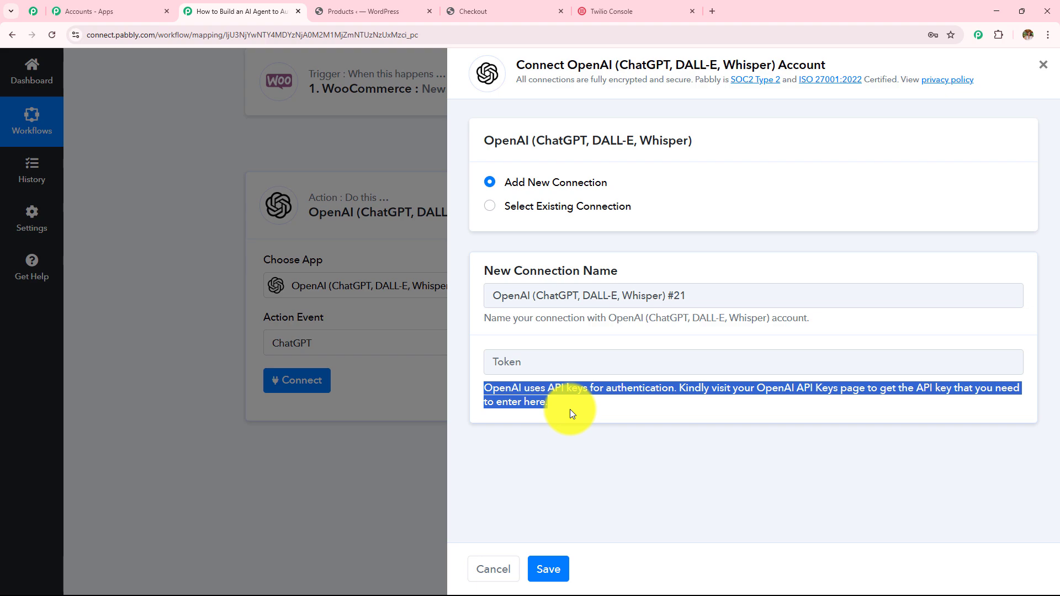
pyautogui.click(570, 409)
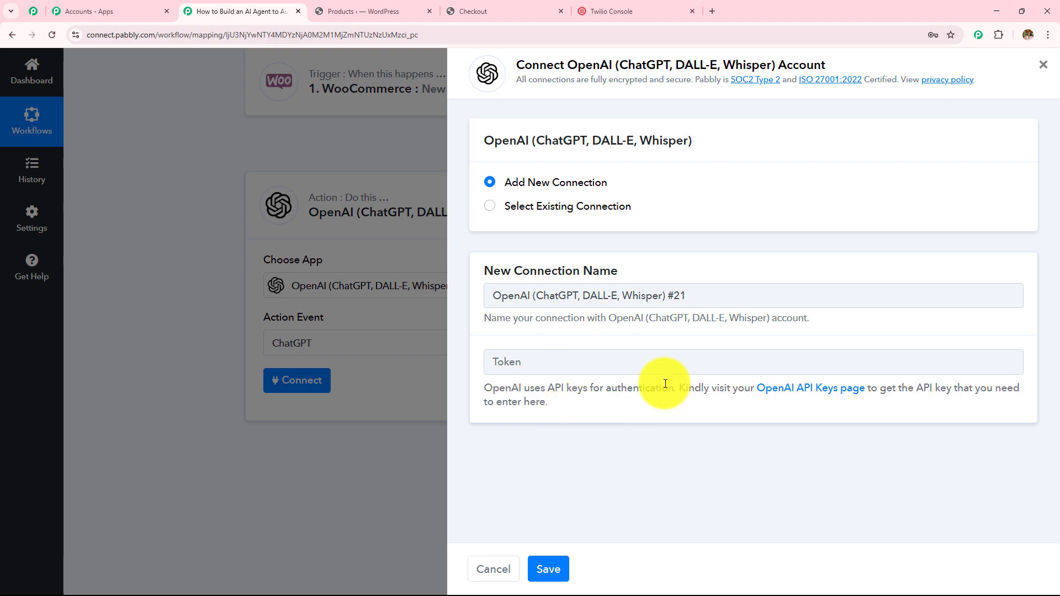
# Step: Open OpenAI's API keys page and draft a 'Testing' key in Default project without creating it
pyautogui.click(809, 393)
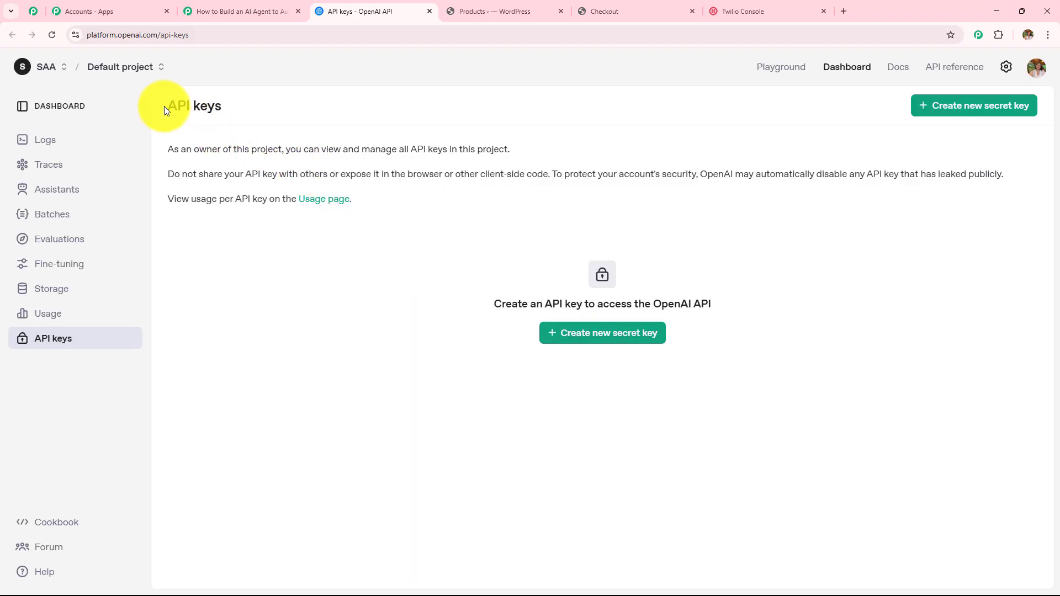
pyautogui.moveTo(164, 106); pyautogui.dragTo(271, 95)
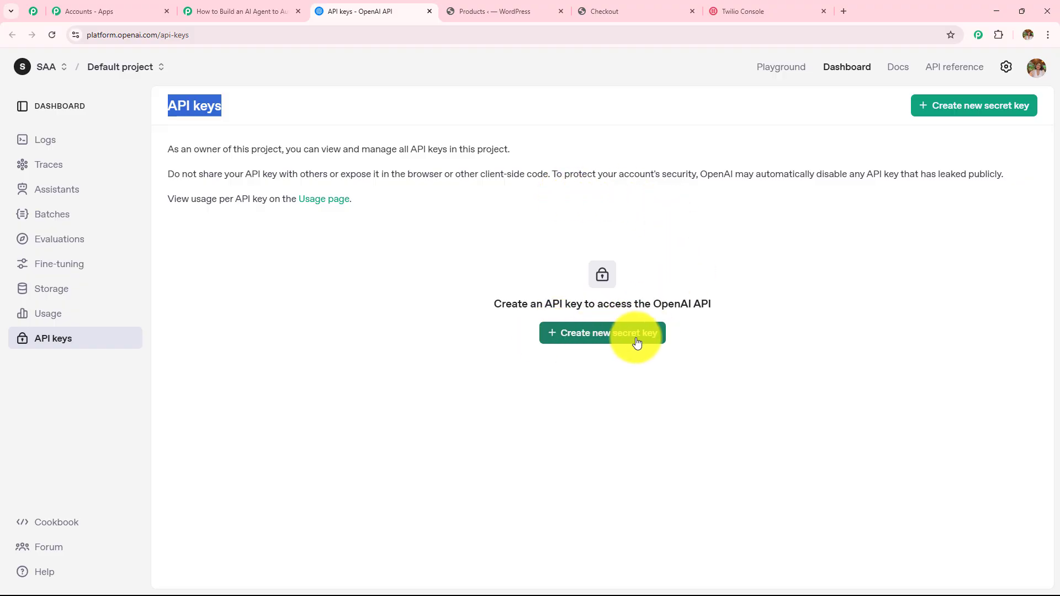
pyautogui.click(619, 339)
pyautogui.click(539, 315)
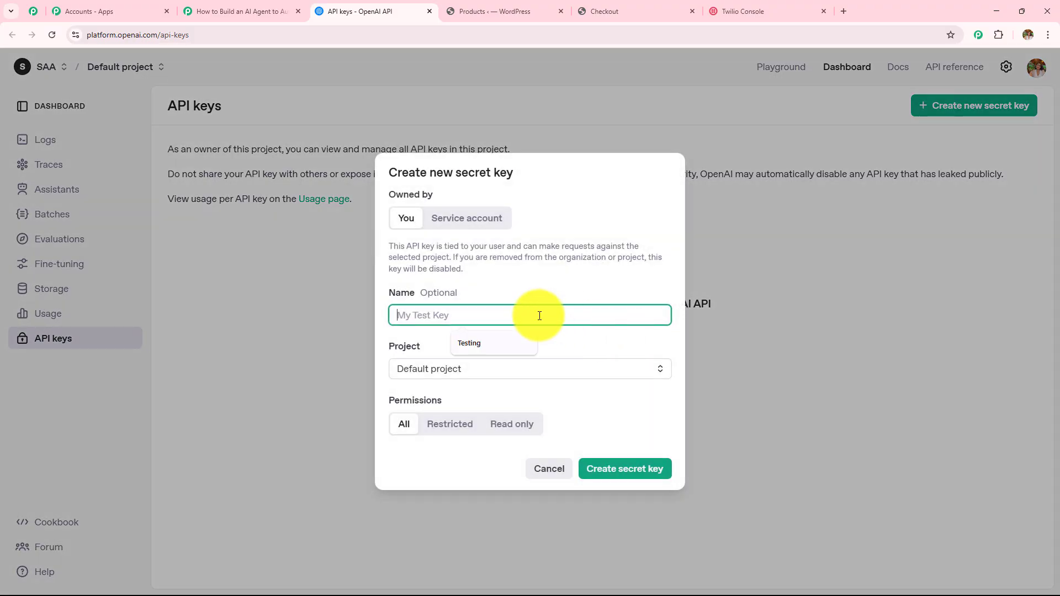
pyautogui.write('Testing')
pyautogui.click(497, 351)
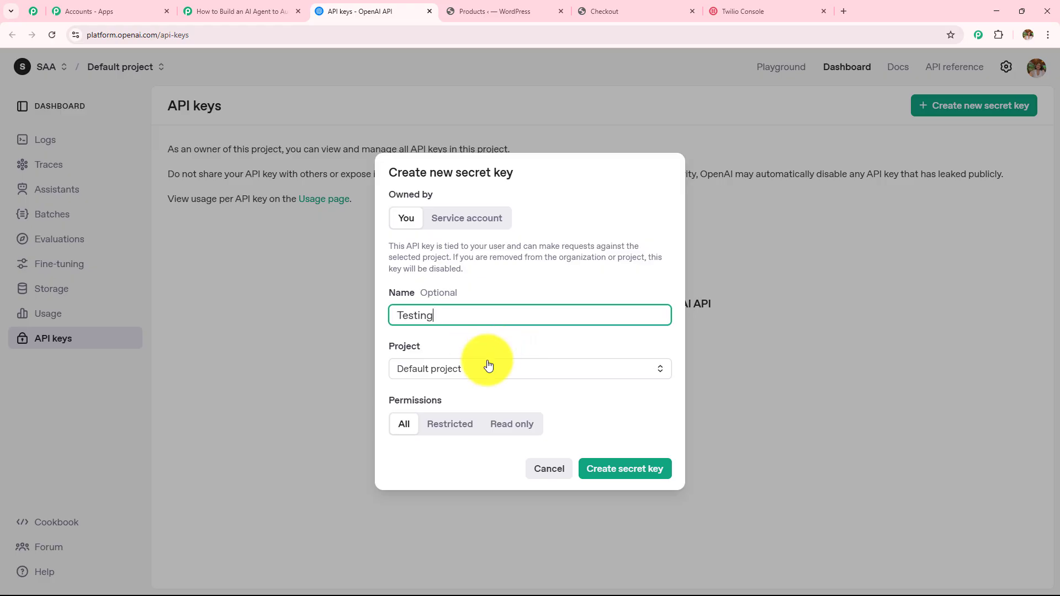
pyautogui.click(485, 366)
pyautogui.click(472, 397)
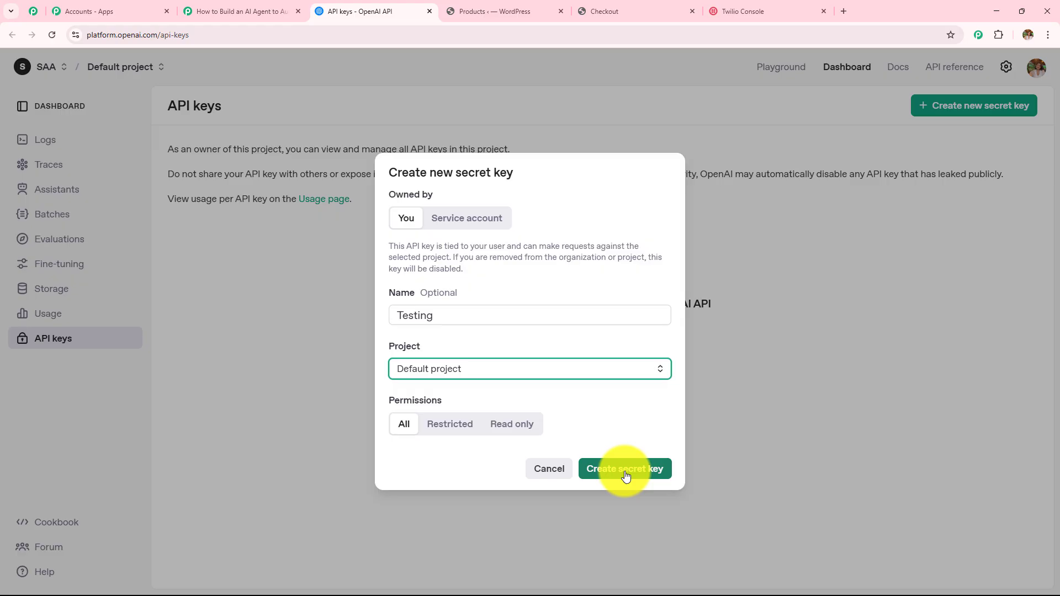
pyautogui.click(798, 375)
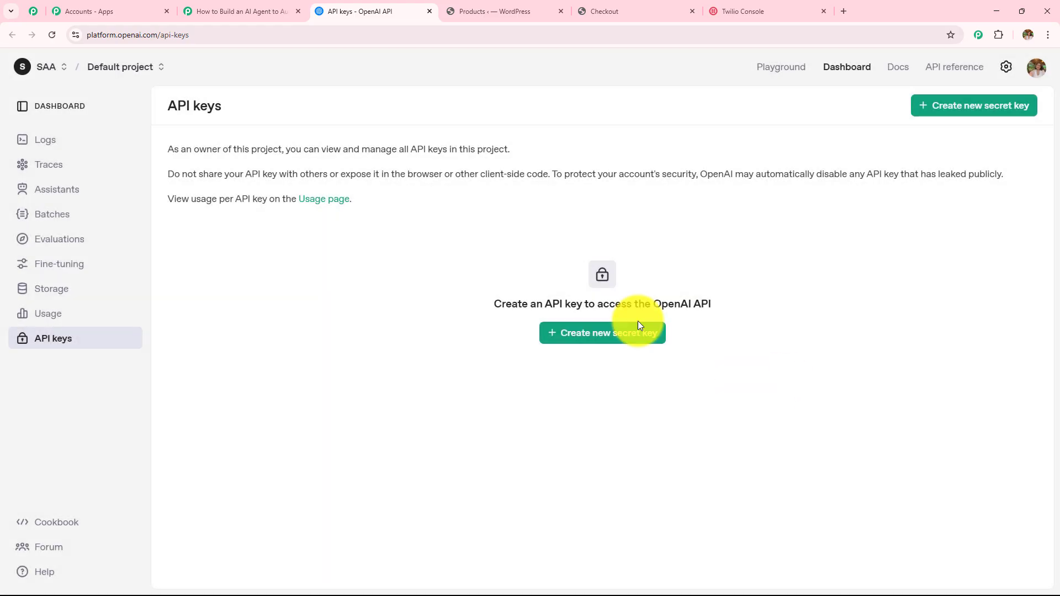
# Step: Select existing connection OpenAI (ChatGPT, DALL-E, Whisper) #22 for the ChatGPT step and save
pyautogui.click(280, 5)
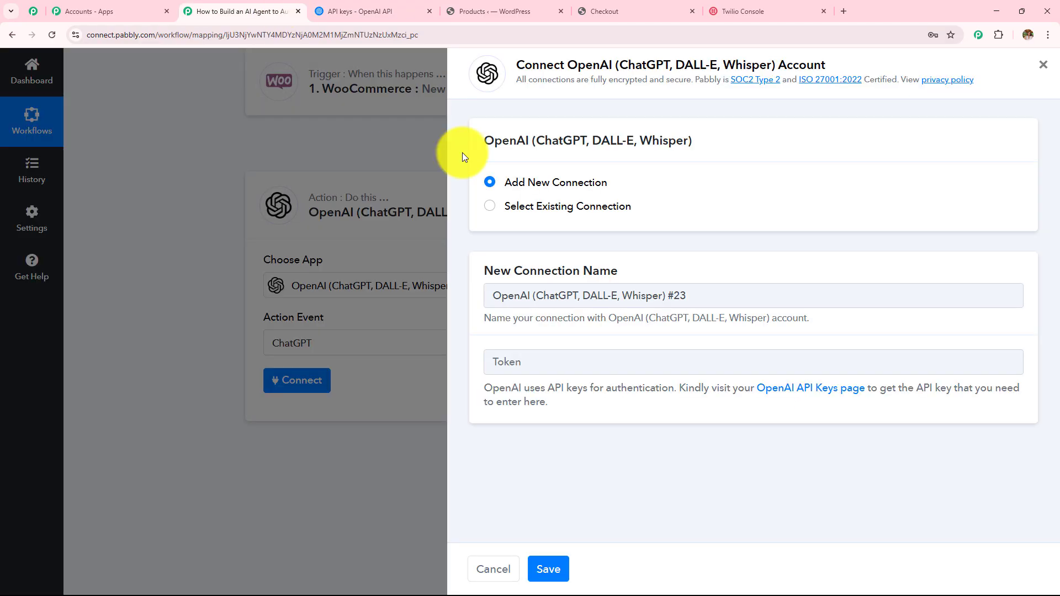
pyautogui.click(491, 208)
pyautogui.click(486, 183)
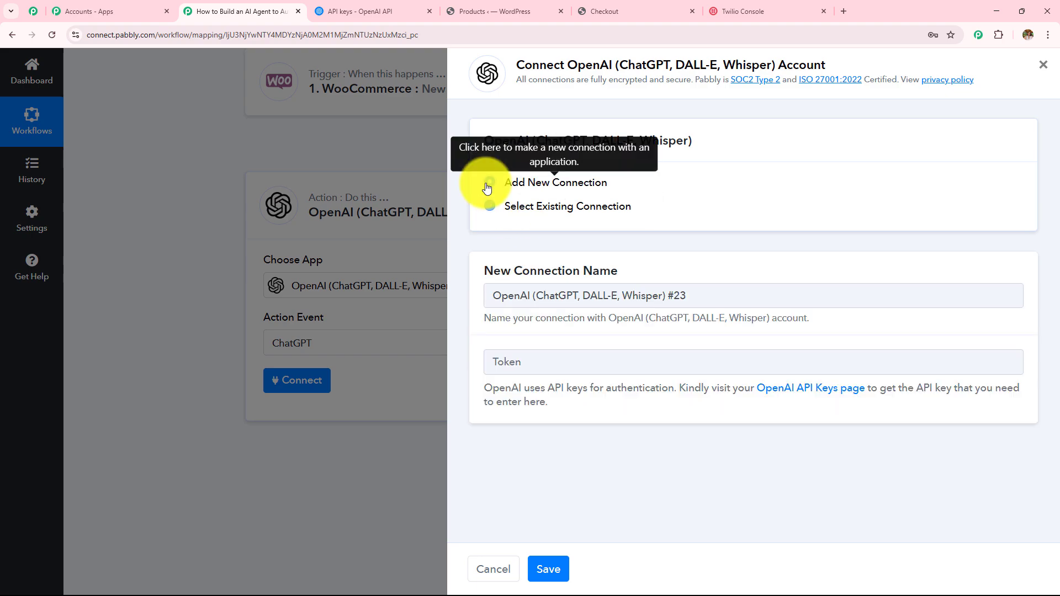
pyautogui.click(369, 16)
pyautogui.click(257, 4)
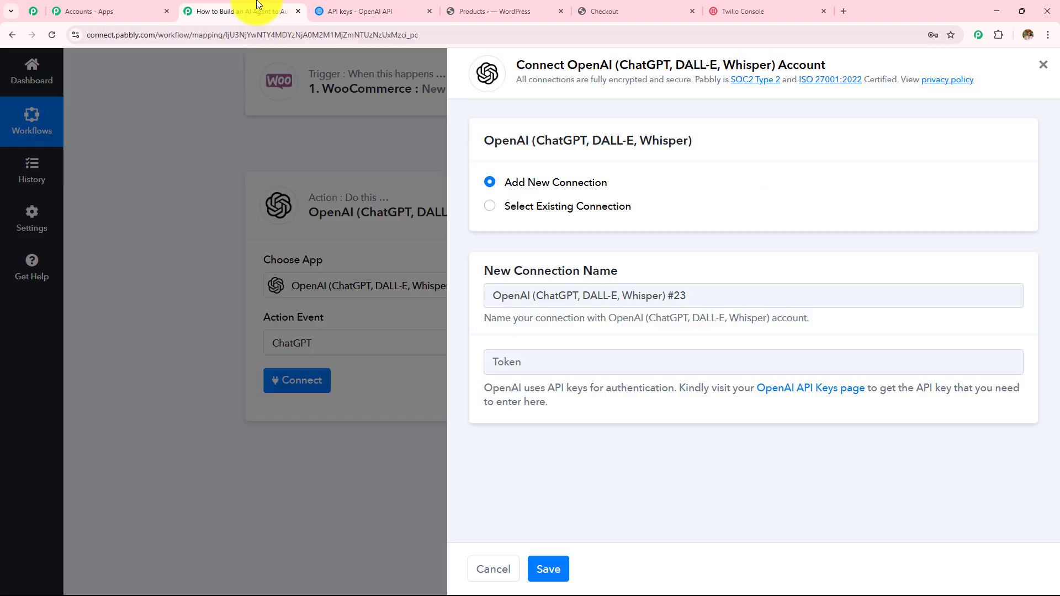
pyautogui.click(486, 211)
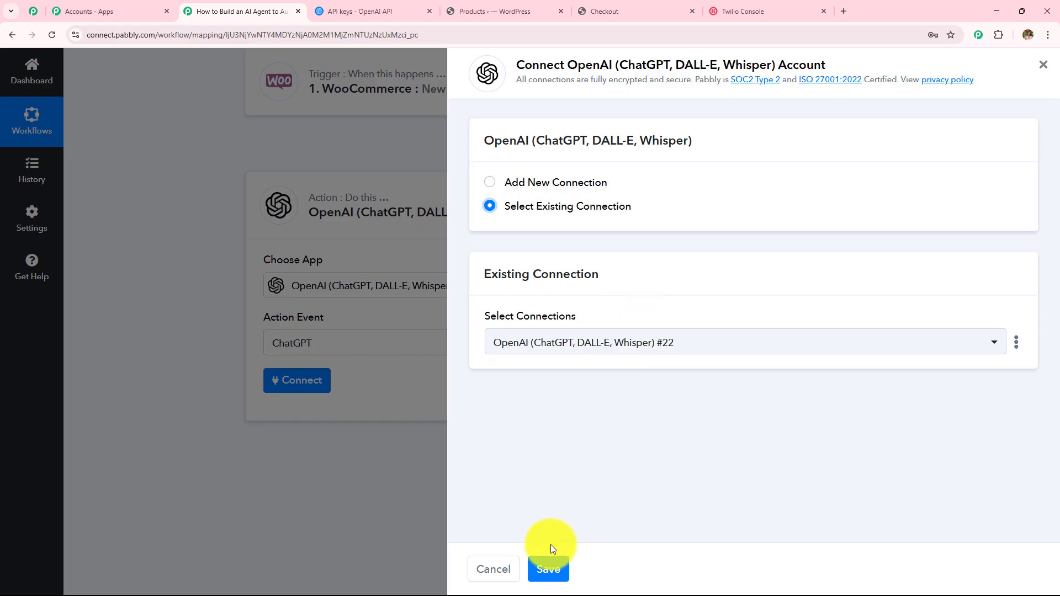
pyautogui.click(549, 568)
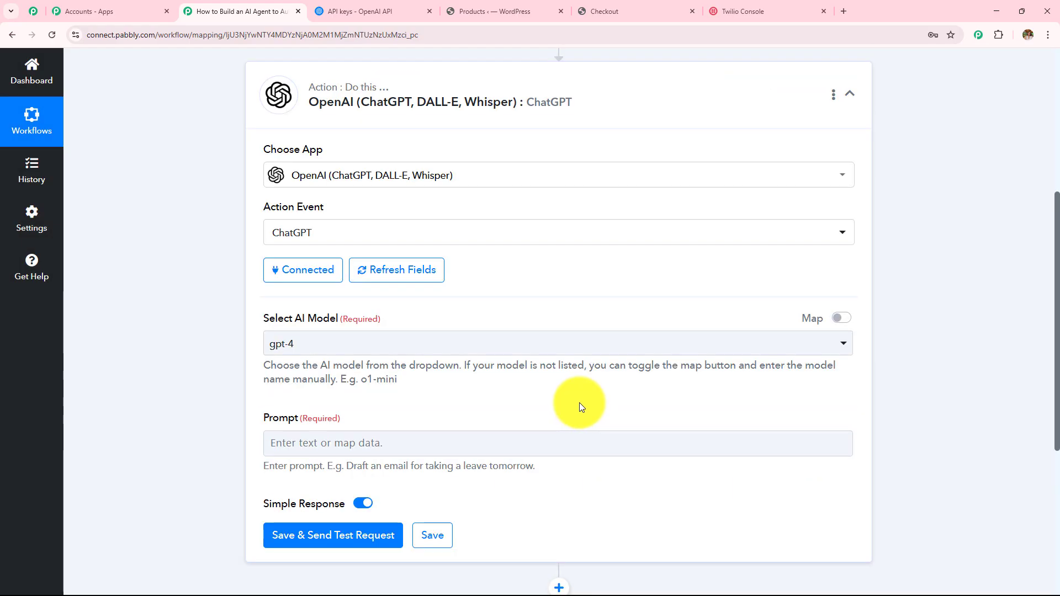
# Step: Pick gpt-4o-mini from the AI model list
pyautogui.moveTo(294, 318); pyautogui.dragTo(380, 319)
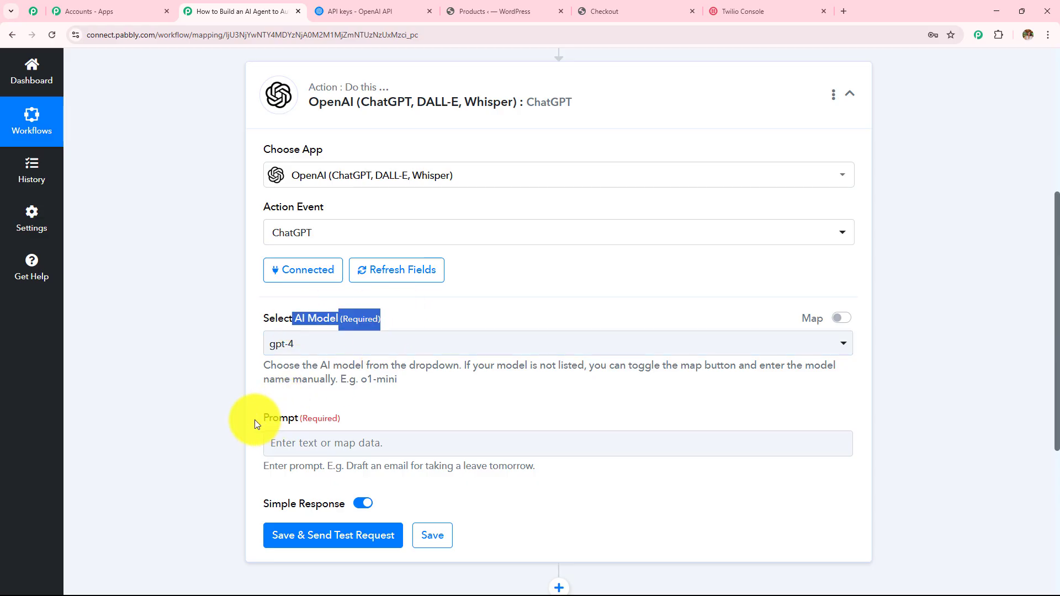
pyautogui.moveTo(255, 420); pyautogui.dragTo(389, 417)
pyautogui.scroll(-2, 439, 379)
pyautogui.click(435, 242)
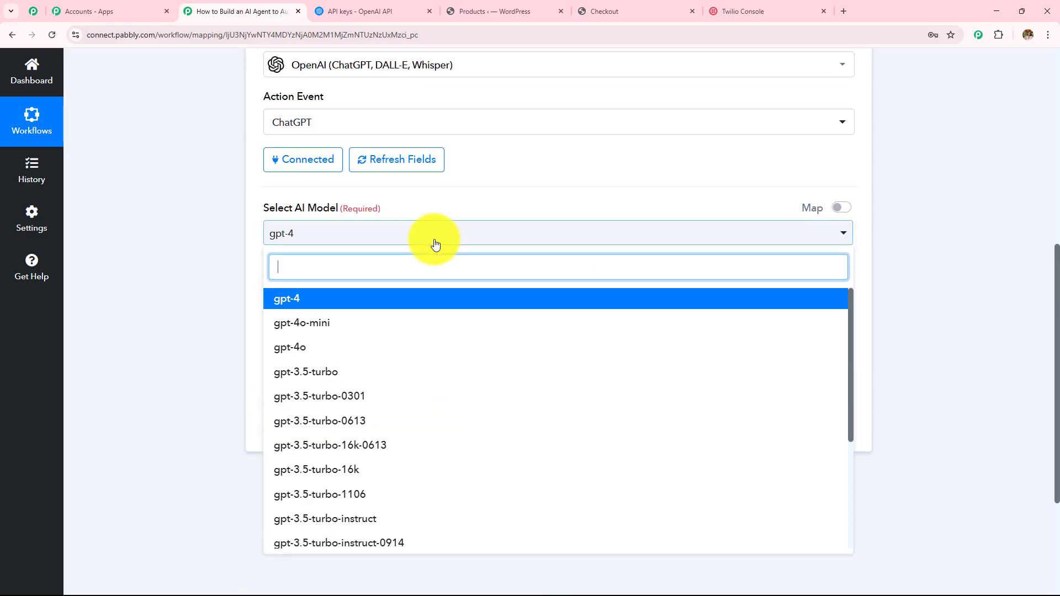
pyautogui.scroll(-2, 467, 196)
pyautogui.scroll(-3, 417, 420)
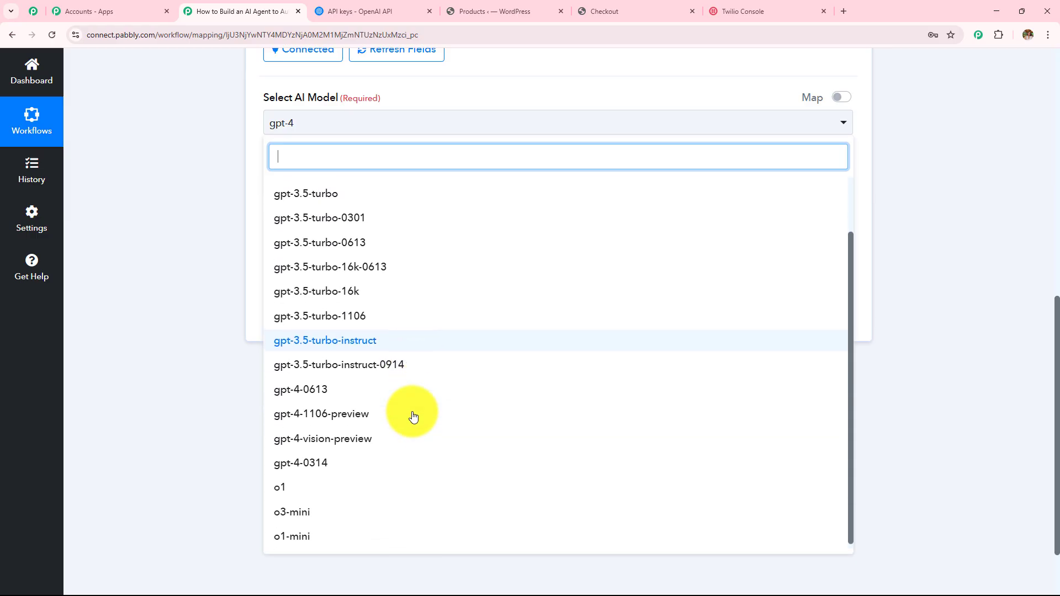
pyautogui.scroll(3, 413, 387)
pyautogui.click(393, 216)
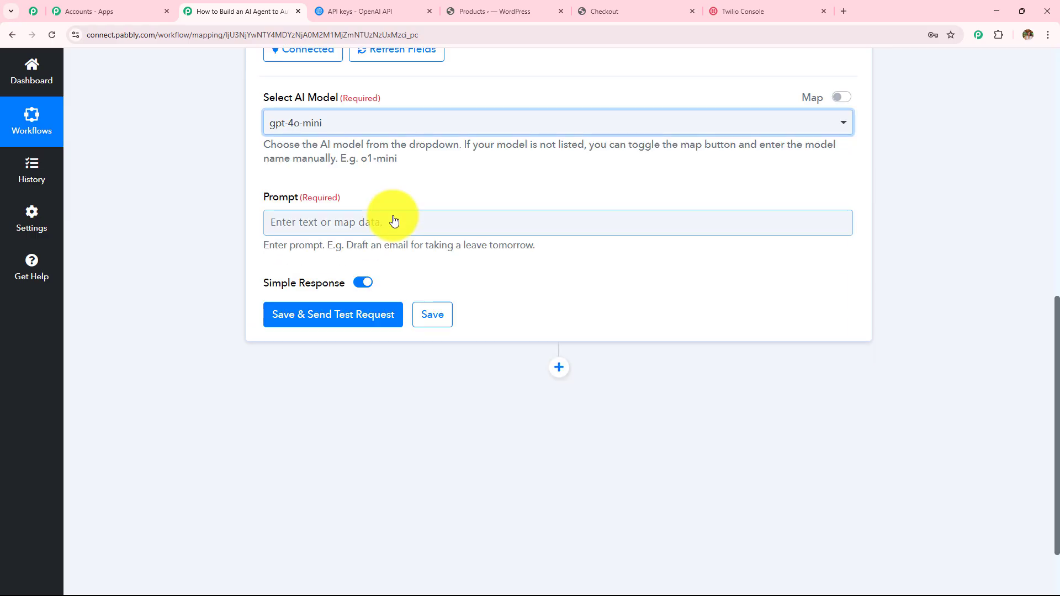
pyautogui.scroll(3, 412, 313)
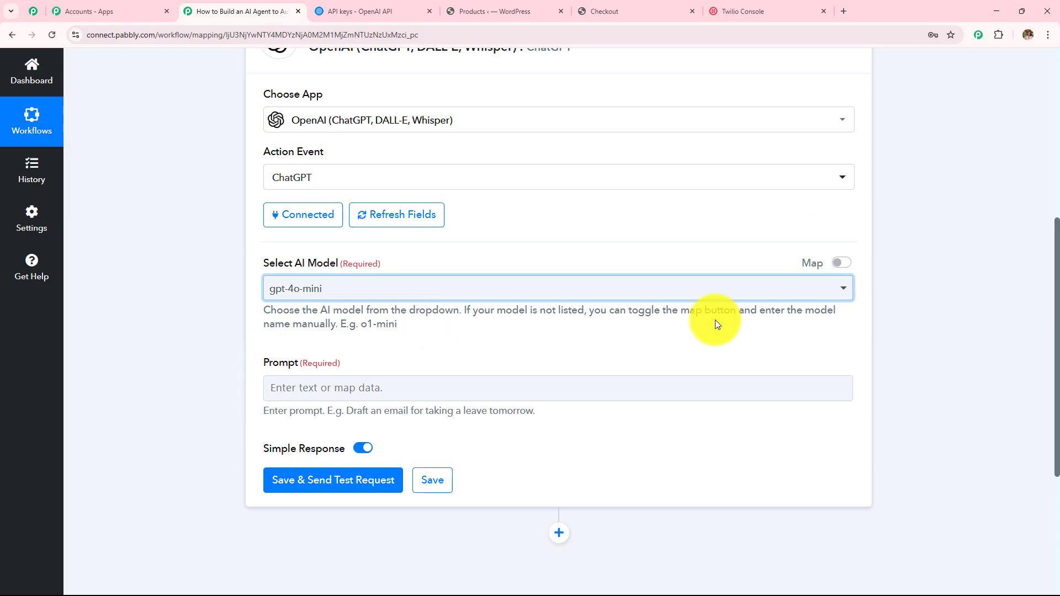
pyautogui.click(503, 288)
pyautogui.click(515, 252)
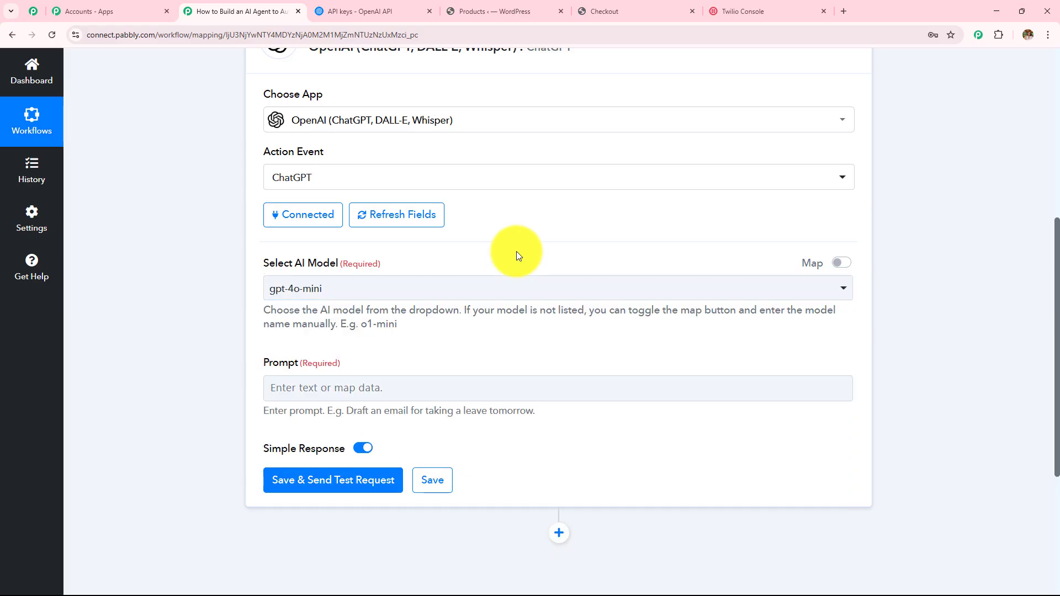
# Step: Try manual model entry, then switch back and reselect gpt-4o-mini from the list
pyautogui.click(841, 263)
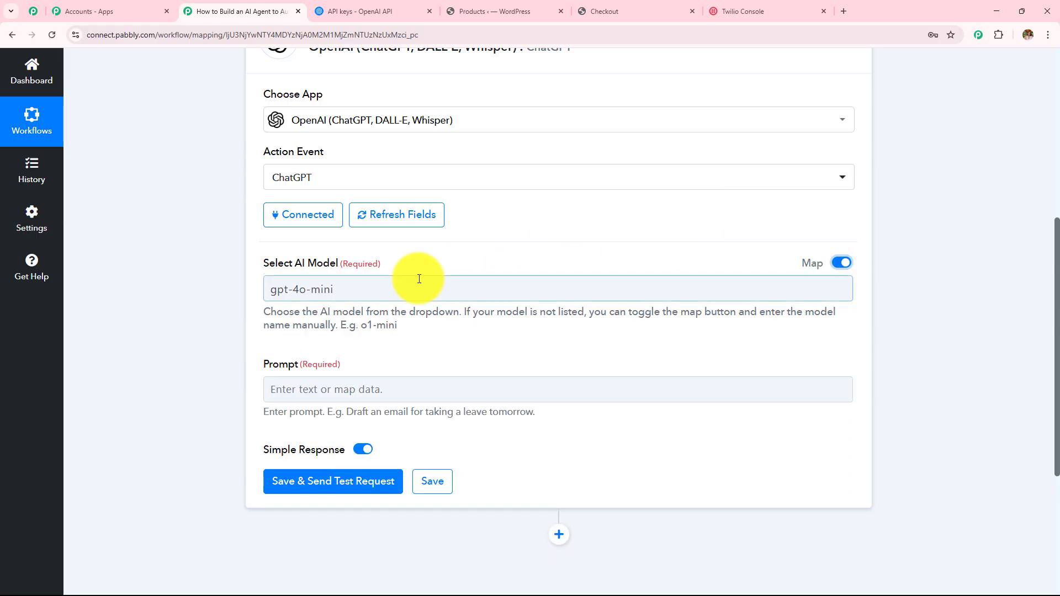
pyautogui.moveTo(416, 286); pyautogui.dragTo(225, 288)
pyautogui.press('BackSpace')
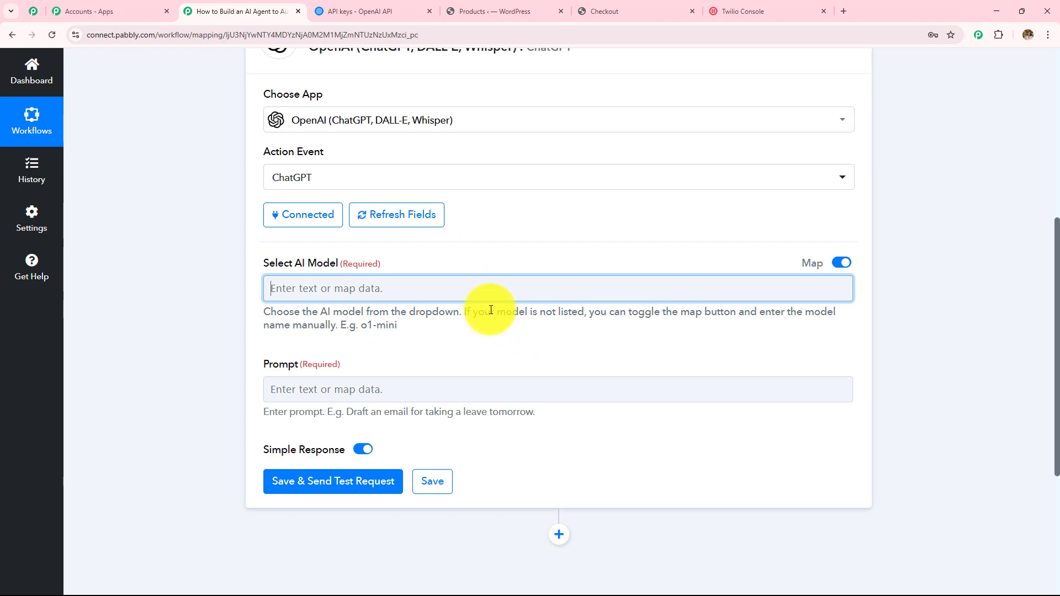
pyautogui.click(841, 262)
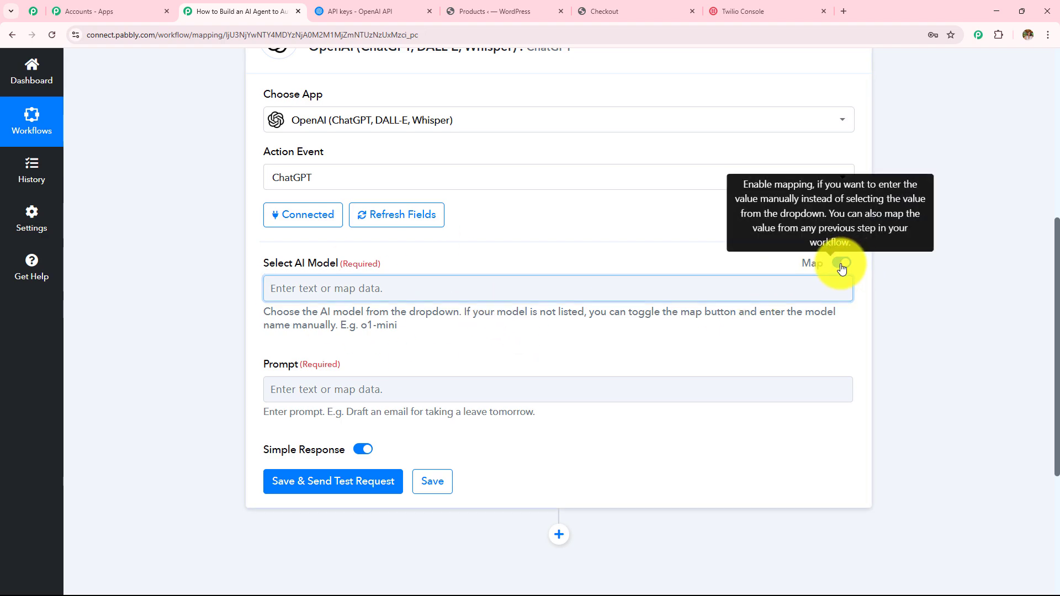
pyautogui.click(512, 299)
pyautogui.click(298, 375)
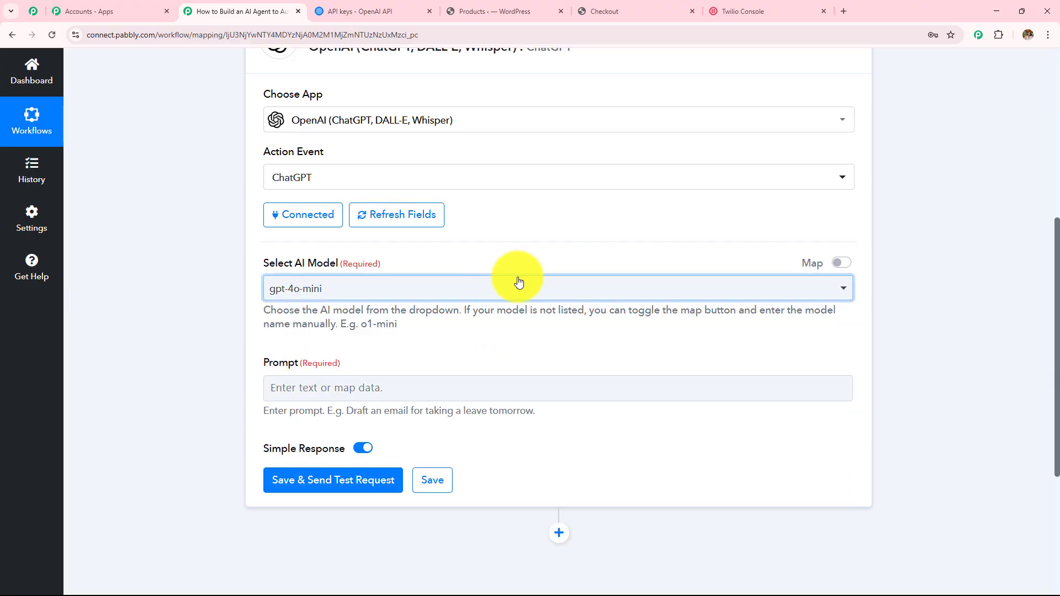
pyautogui.scroll(-3, 518, 282)
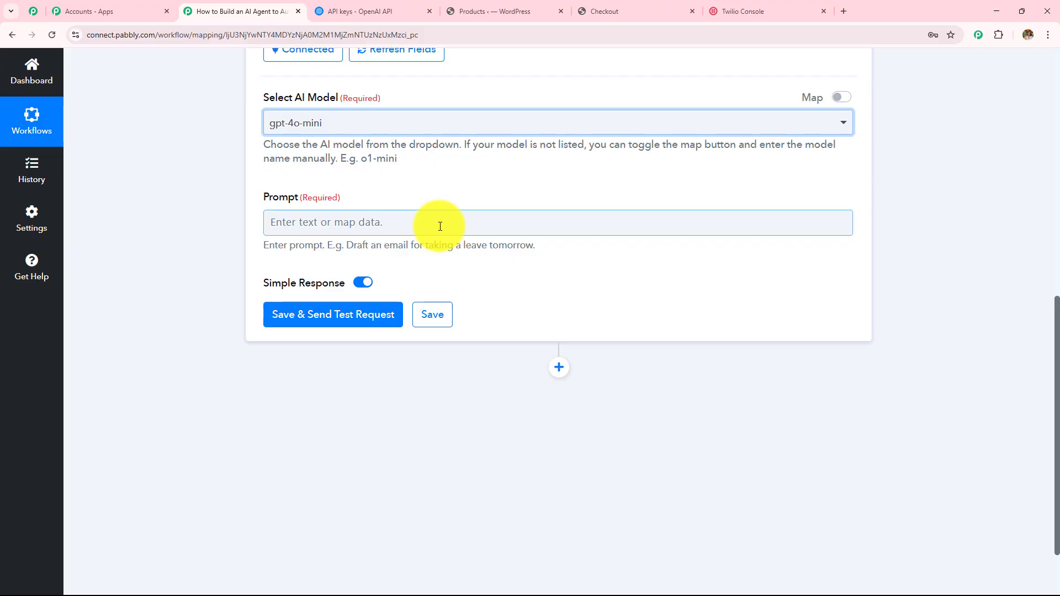
pyautogui.scroll(8, 439, 227)
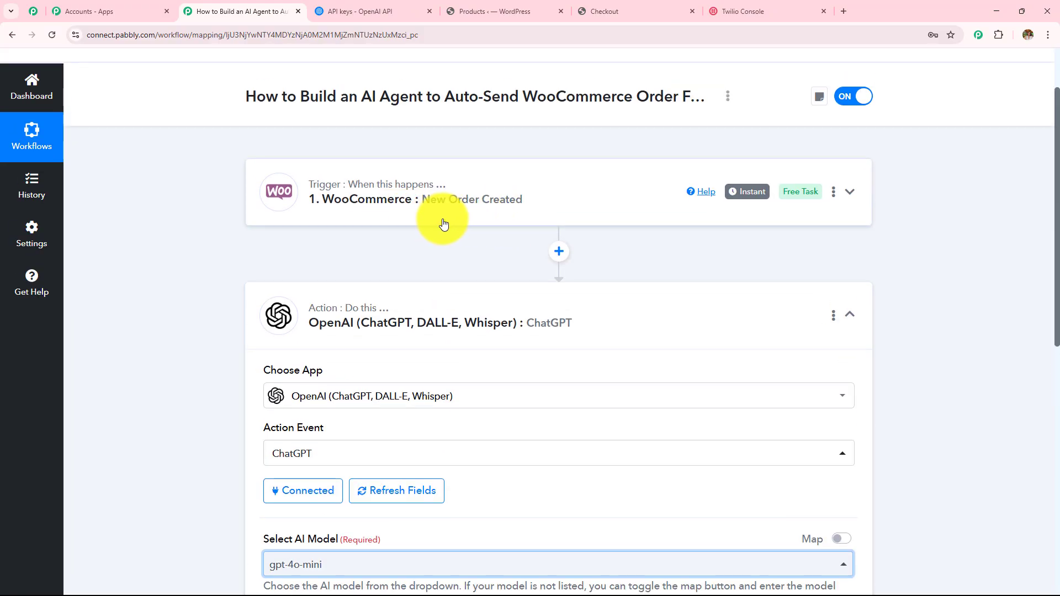
pyautogui.scroll(-5, 446, 237)
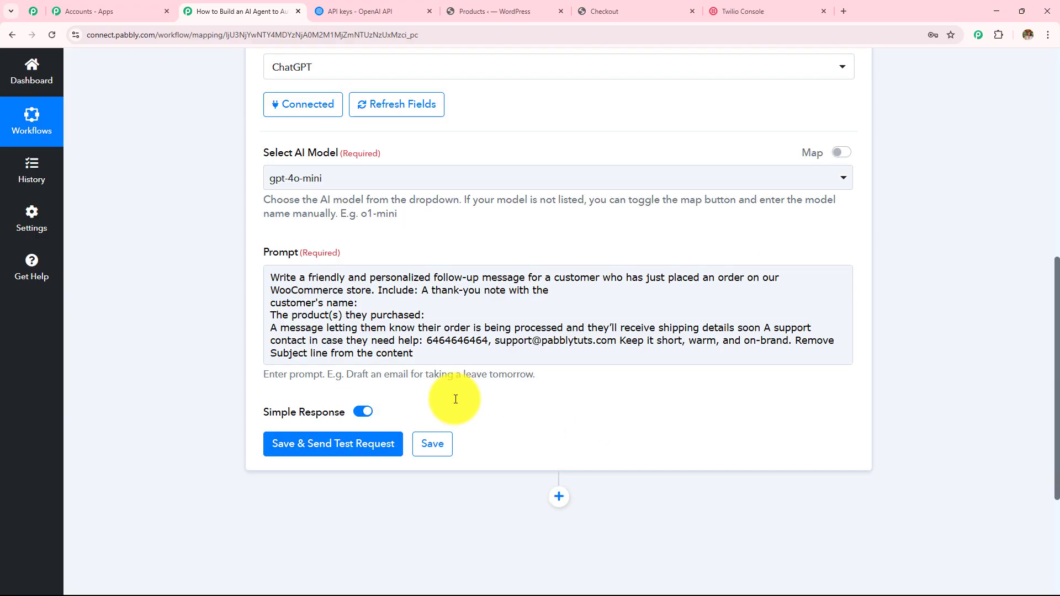
# Step: Edit the follow-up prompt so 'Remove Subject line from the content' sits on its own line
pyautogui.click(283, 277)
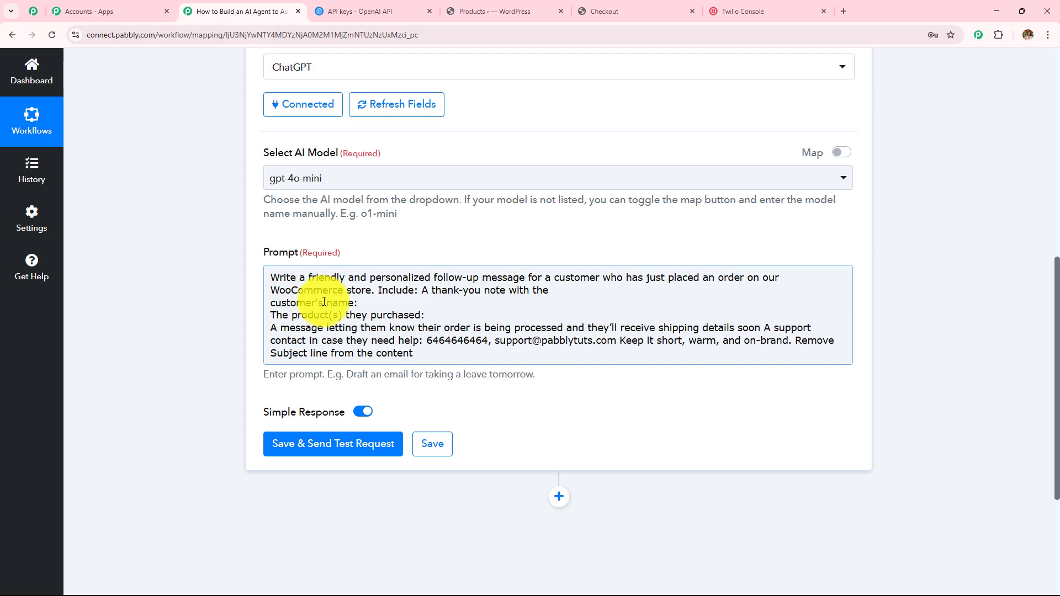
pyautogui.scroll(-2, 401, 263)
pyautogui.click(442, 202)
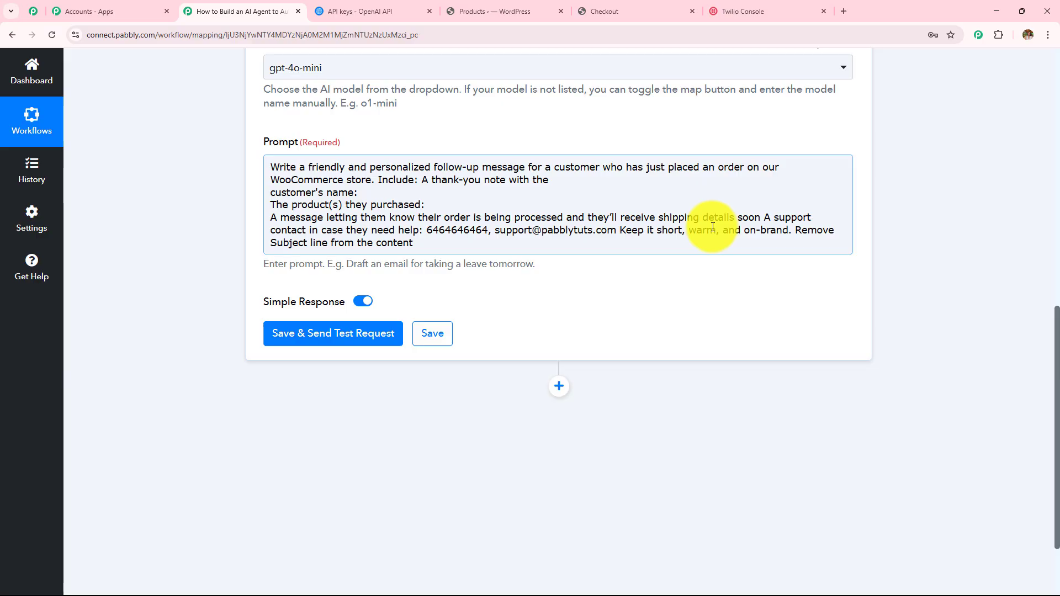
pyautogui.click(797, 232)
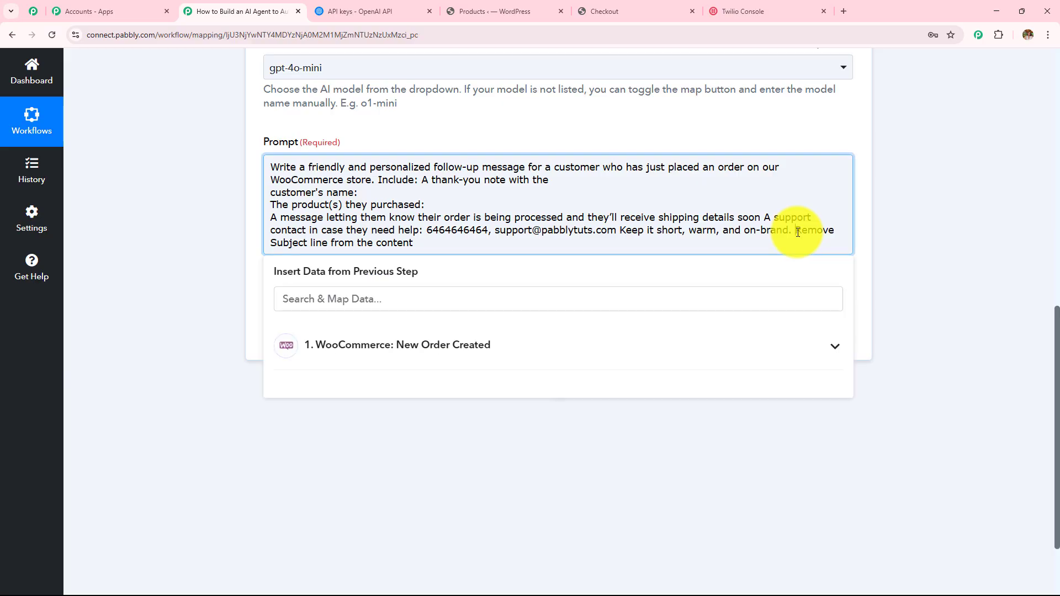
pyautogui.press('Return')
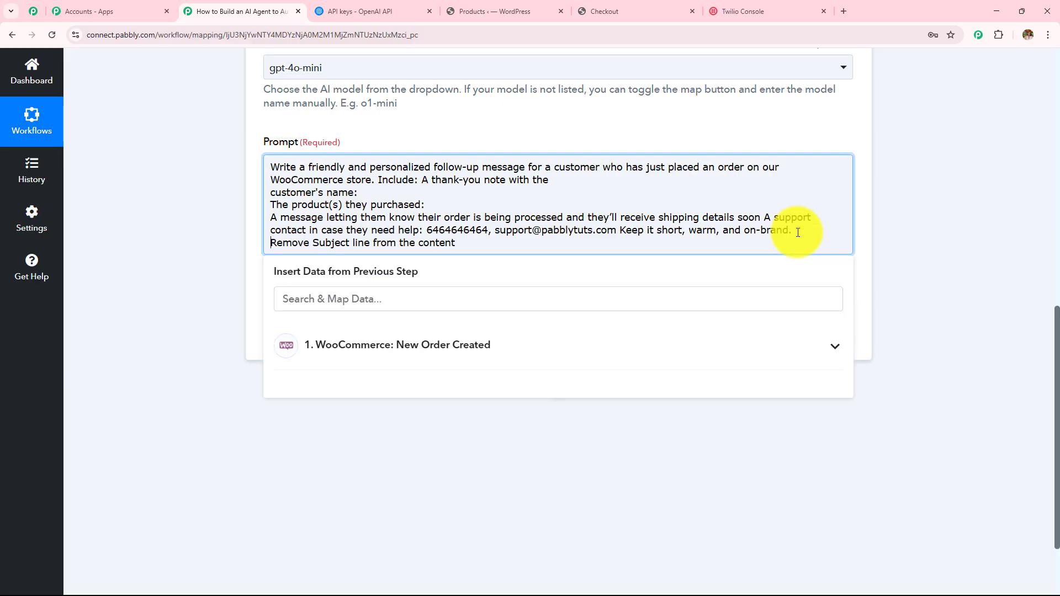
pyautogui.click(389, 192)
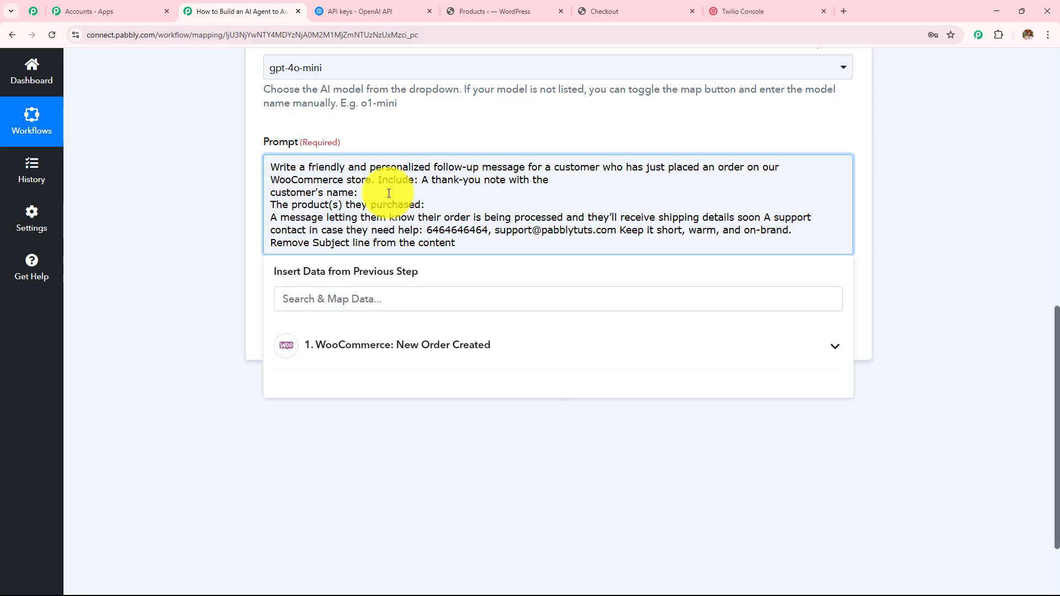
pyautogui.click(448, 204)
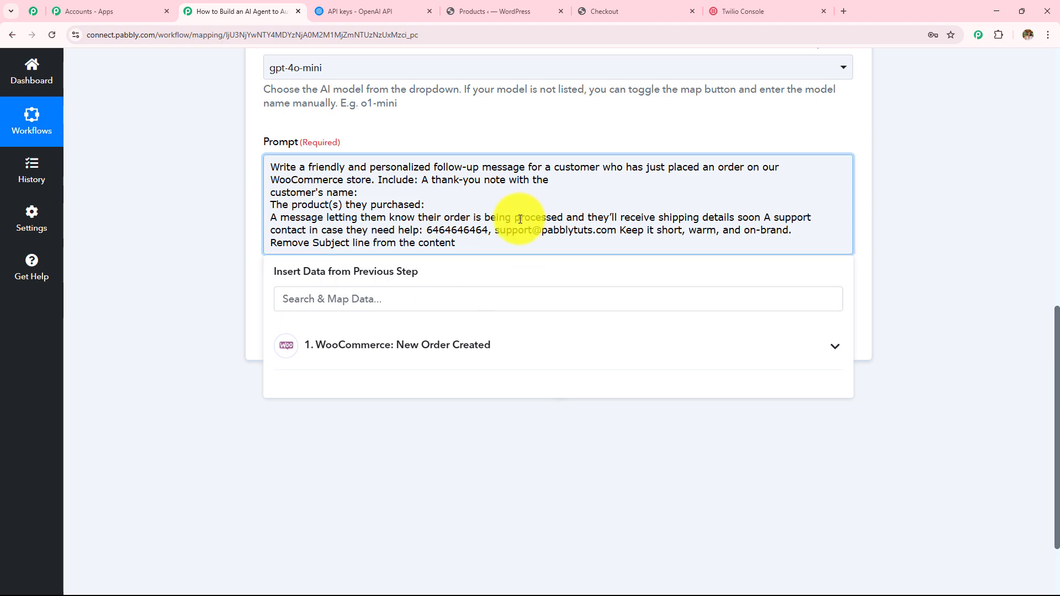
pyautogui.click(237, 233)
pyautogui.scroll(4, 246, 280)
pyautogui.scroll(5, 247, 278)
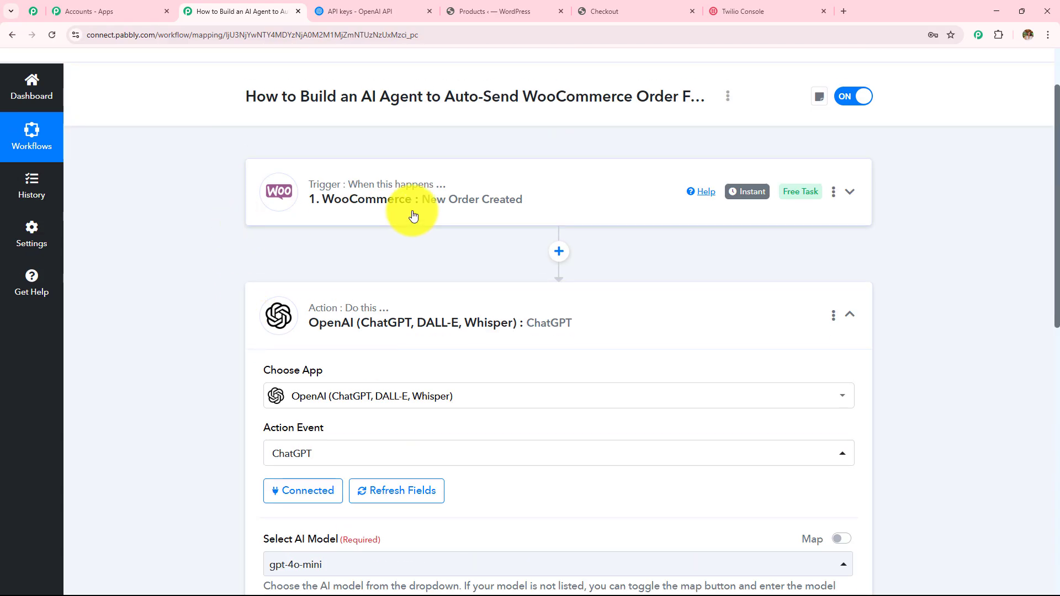
pyautogui.scroll(-5, 412, 211)
pyautogui.scroll(-4, 412, 215)
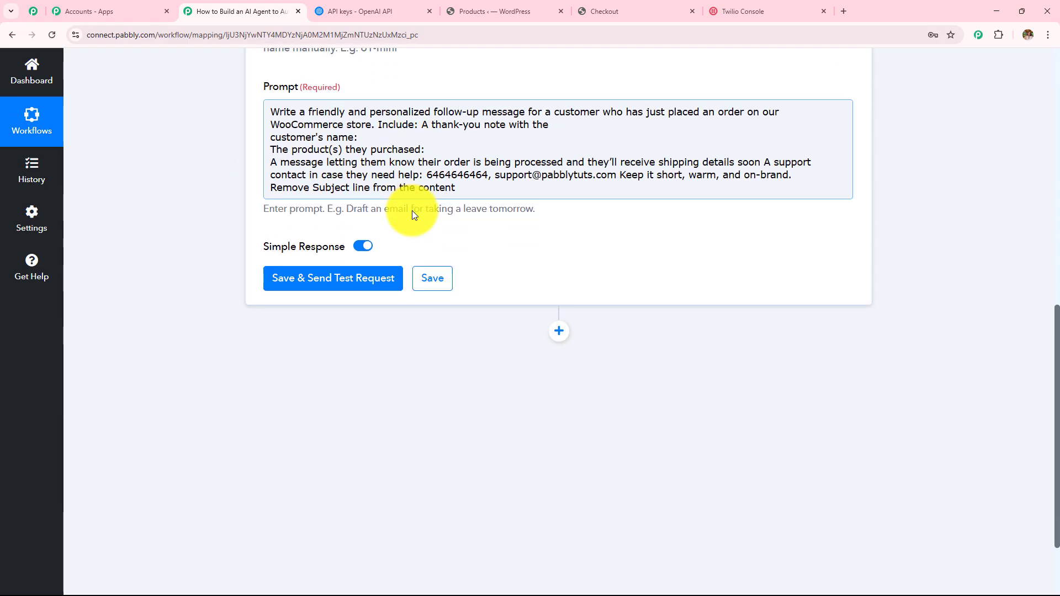
# Step: Map Shipping First Name, Shipping Last Name and Shipping Lines 0 Meta Data 0 Value into the prompt
pyautogui.click(379, 139)
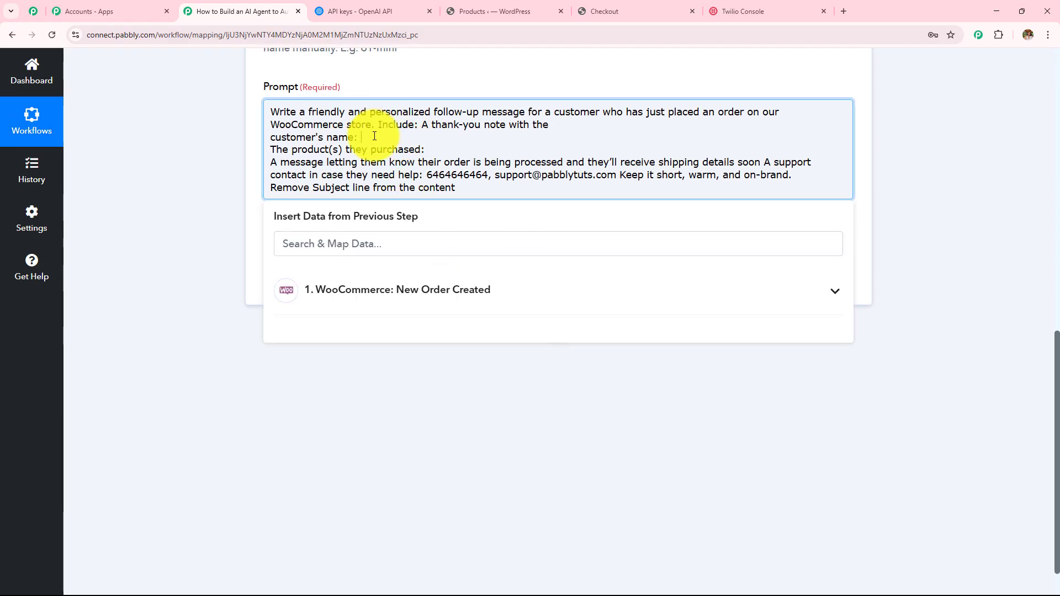
pyautogui.click(469, 309)
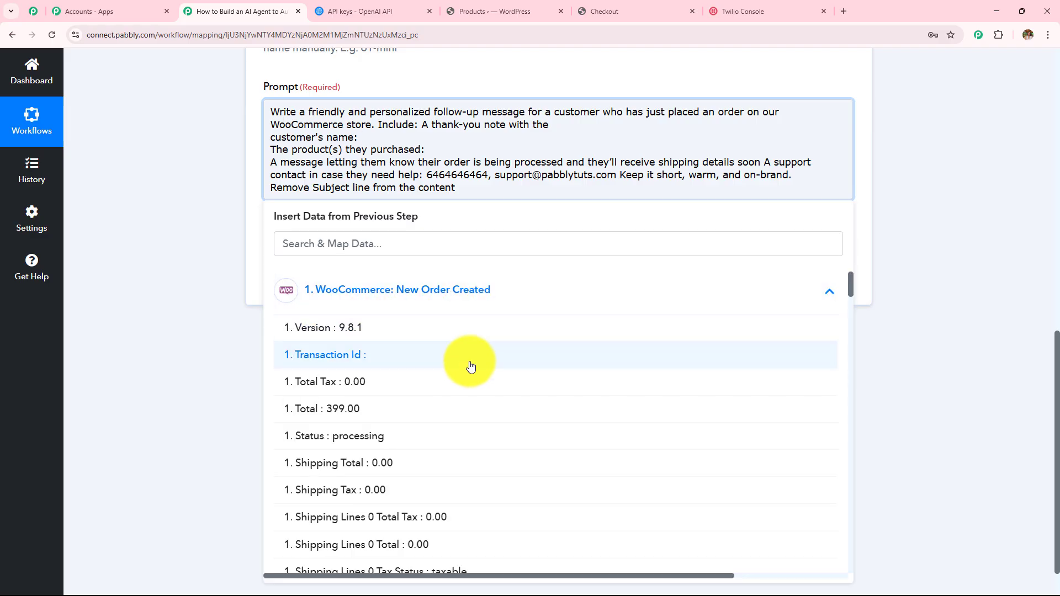
pyautogui.scroll(-8, 470, 365)
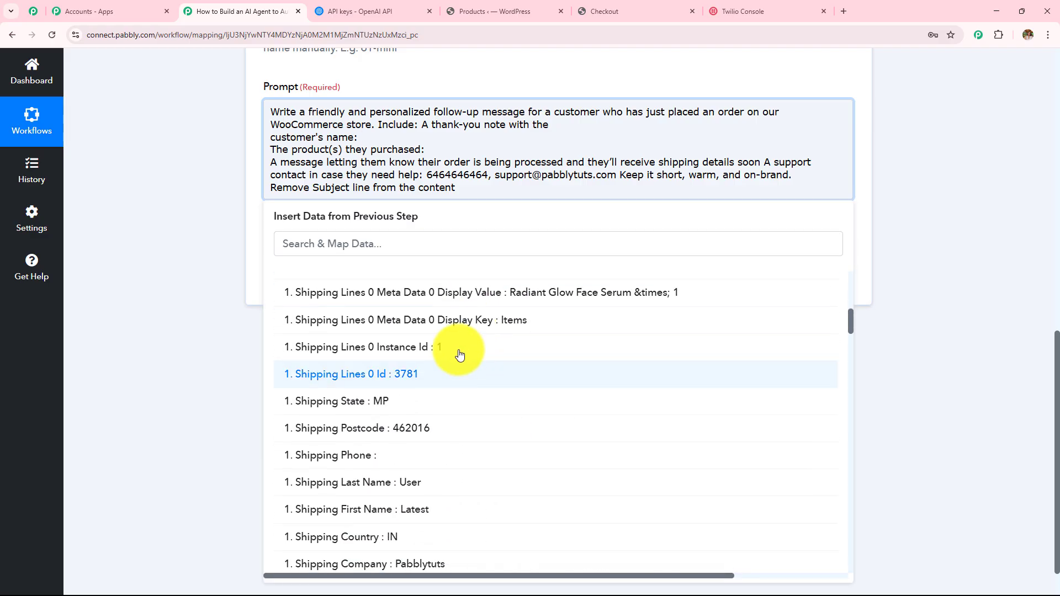
pyautogui.click(393, 242)
pyautogui.write('late')
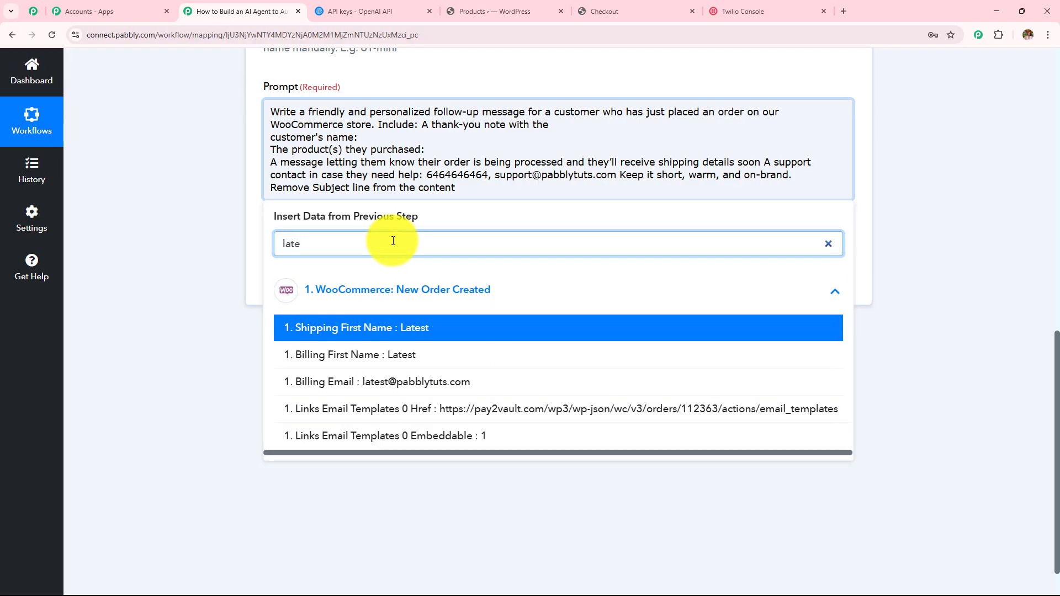
pyautogui.click(418, 328)
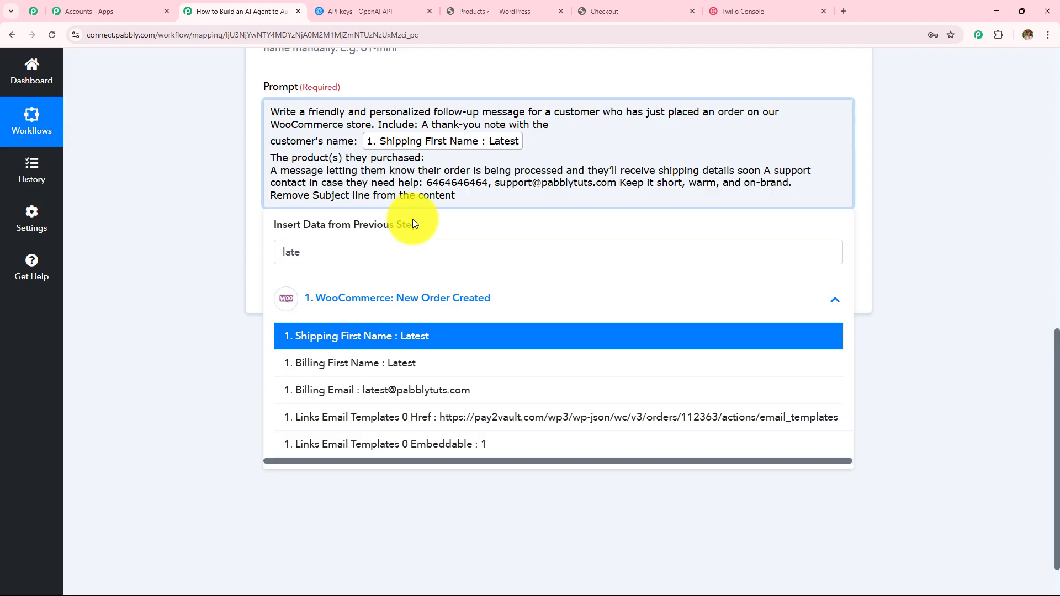
pyautogui.write('use')
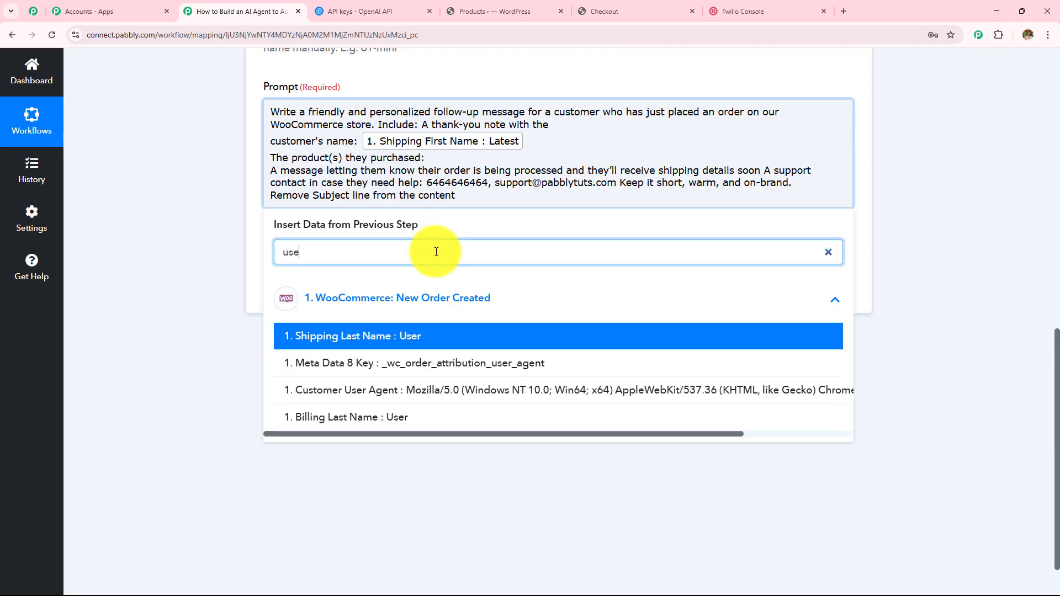
pyautogui.press('Return')
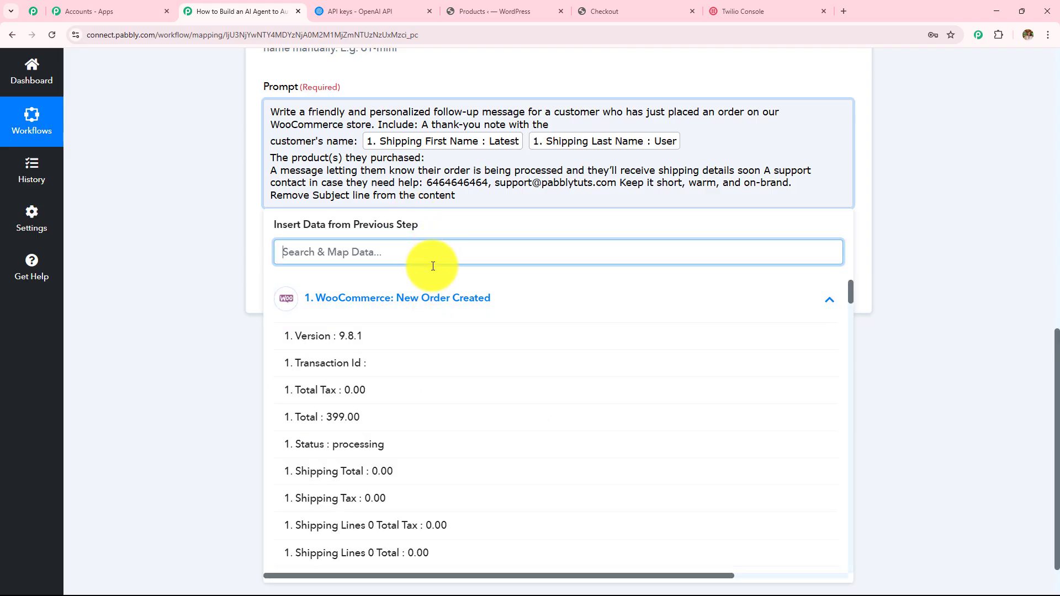
pyautogui.scroll(-1, 438, 324)
pyautogui.write('lin')
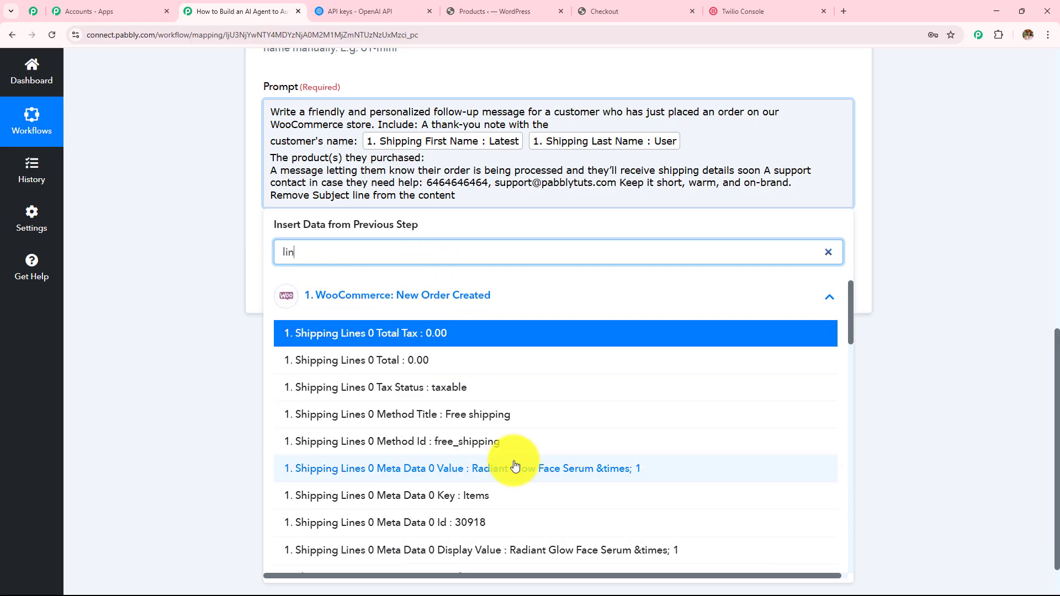
pyautogui.click(581, 479)
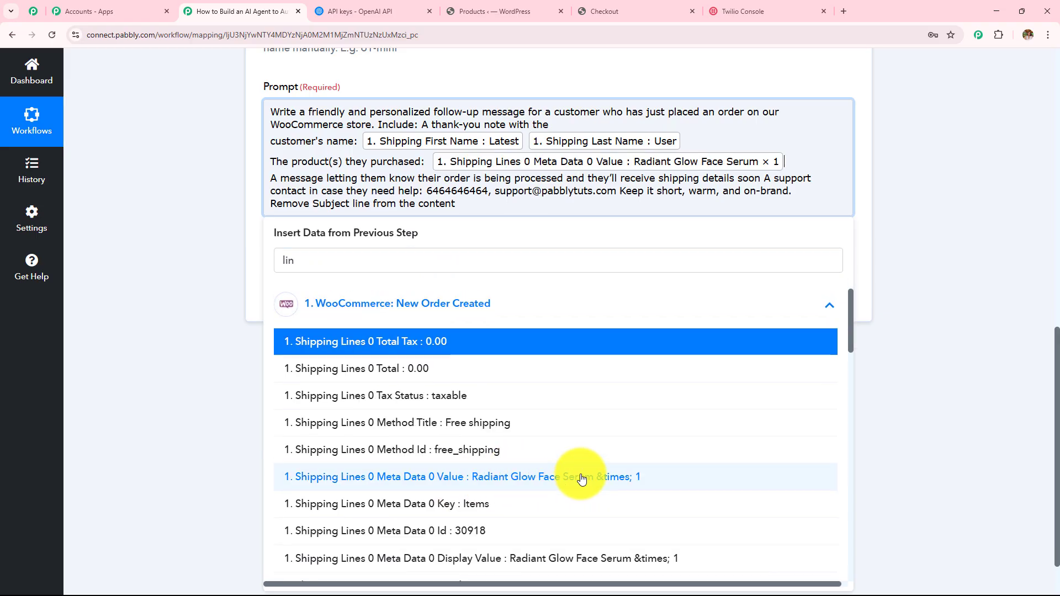
pyautogui.click(201, 294)
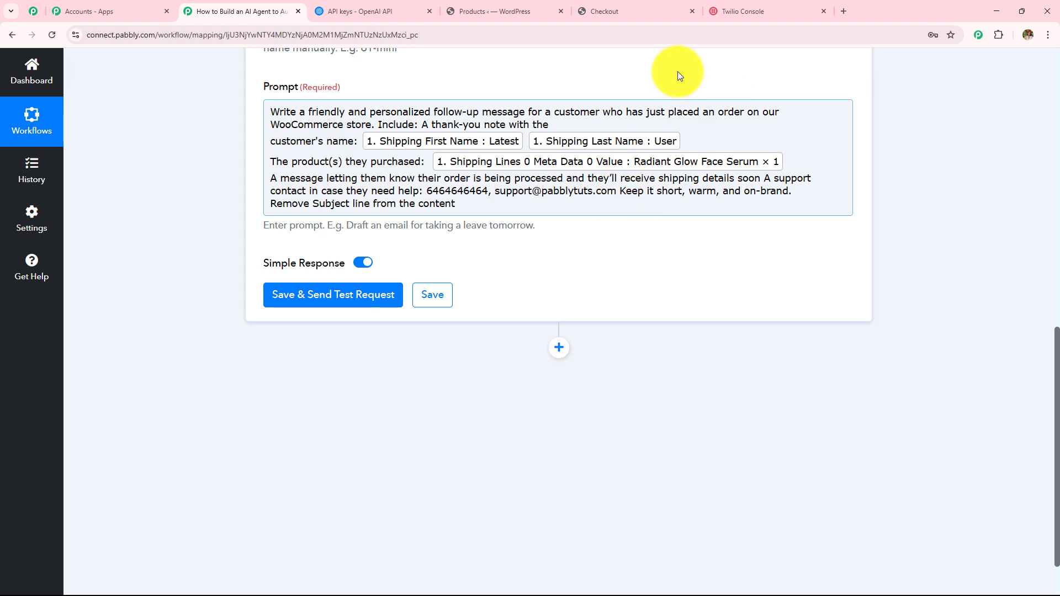
pyautogui.scroll(-2, 642, 265)
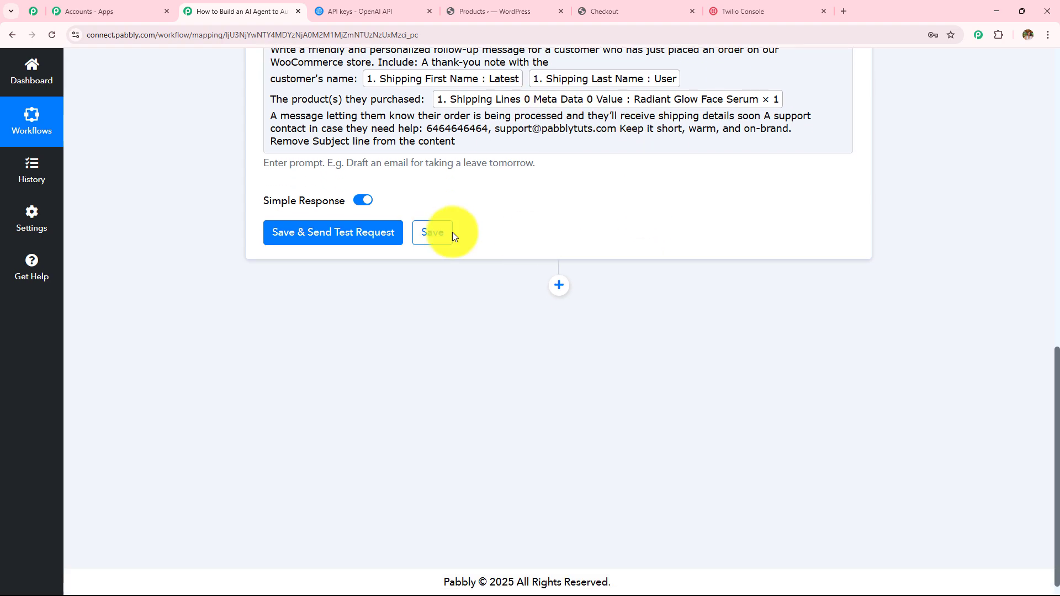
pyautogui.click(354, 234)
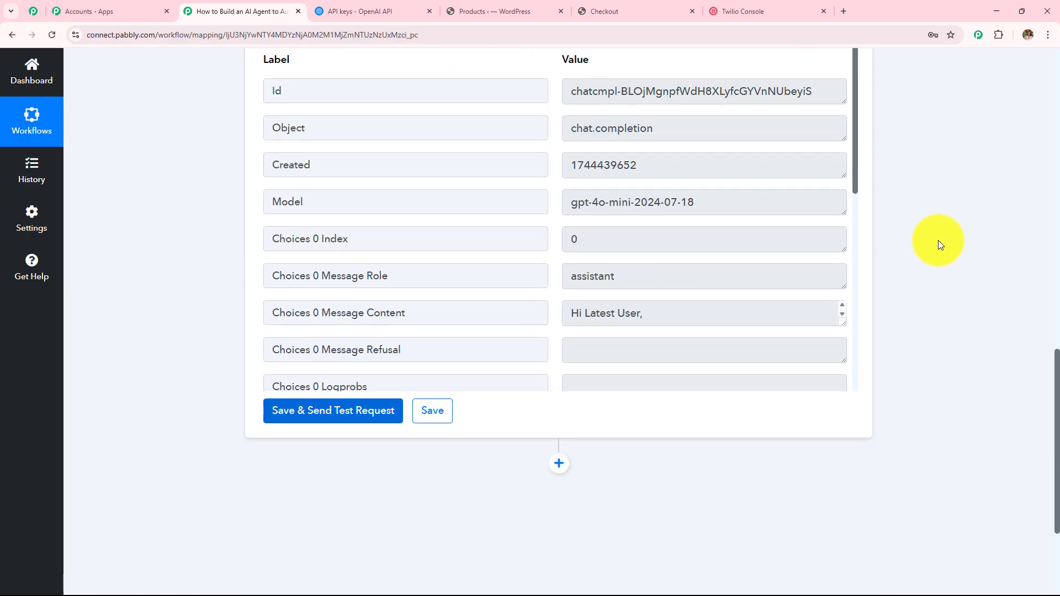
pyautogui.scroll(-3, 450, 147)
pyautogui.moveTo(450, 147); pyautogui.dragTo(203, 142)
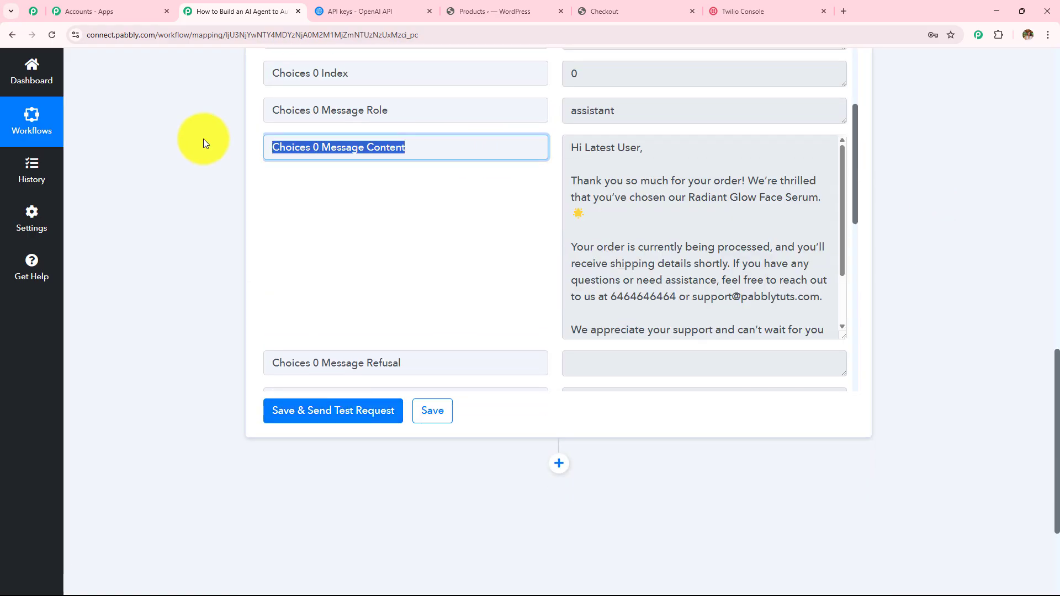
pyautogui.moveTo(644, 148); pyautogui.dragTo(527, 144)
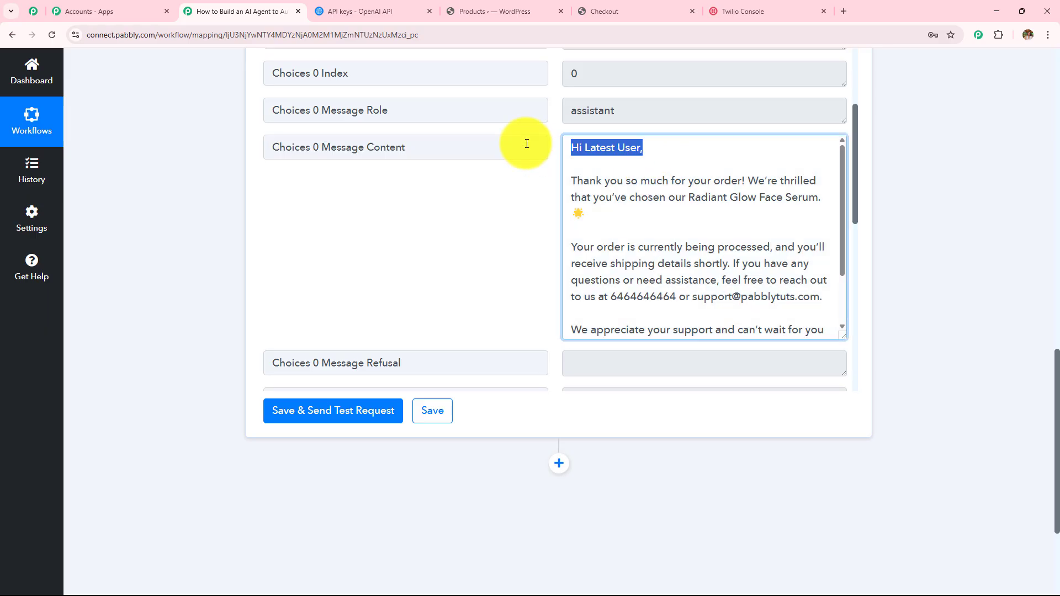
pyautogui.moveTo(570, 180); pyautogui.dragTo(824, 296)
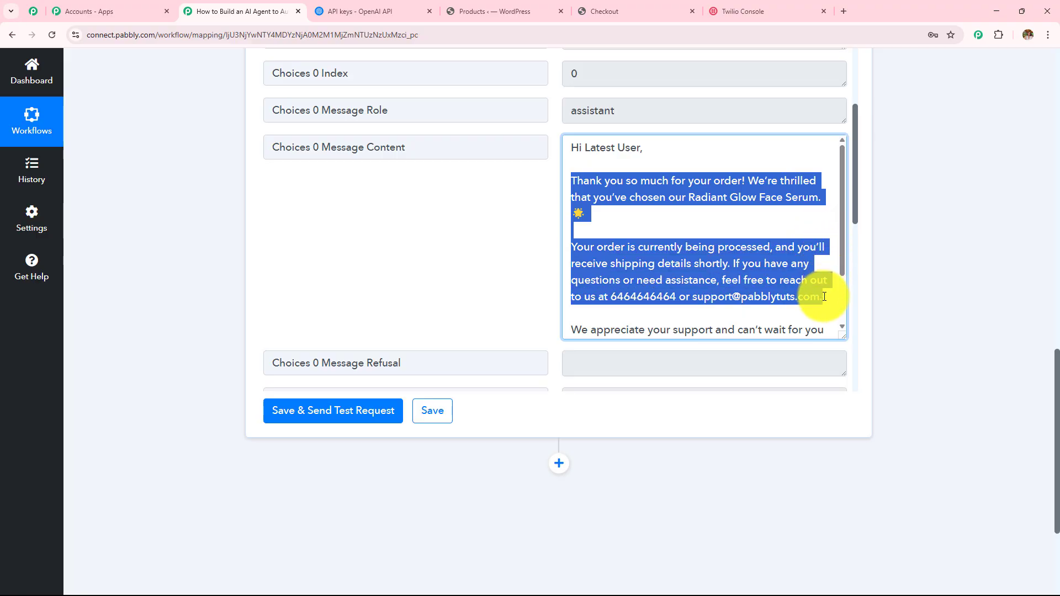
pyautogui.scroll(-2, 780, 251)
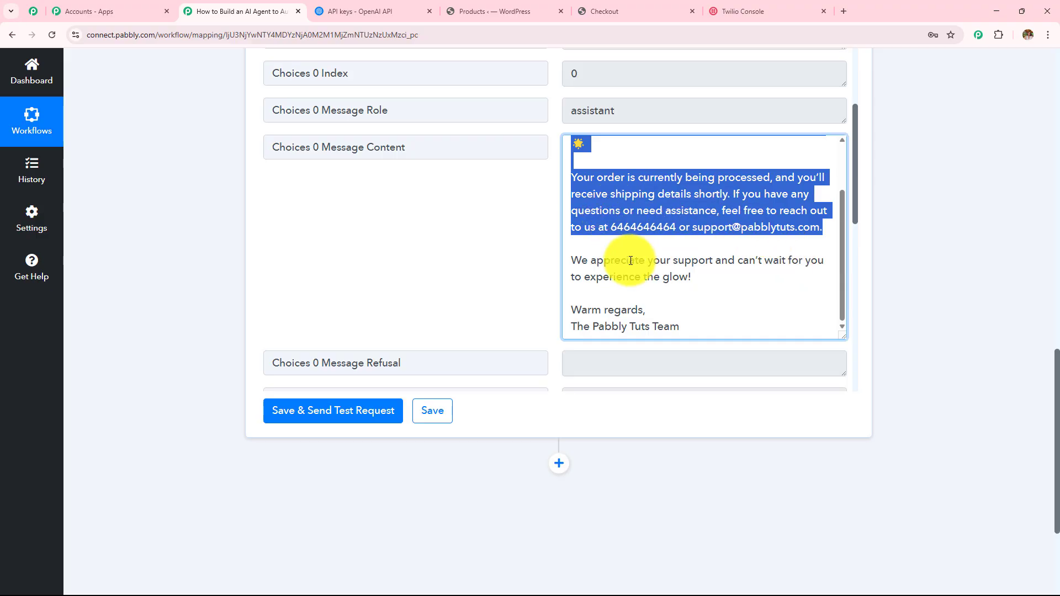
pyautogui.moveTo(572, 260); pyautogui.dragTo(724, 350)
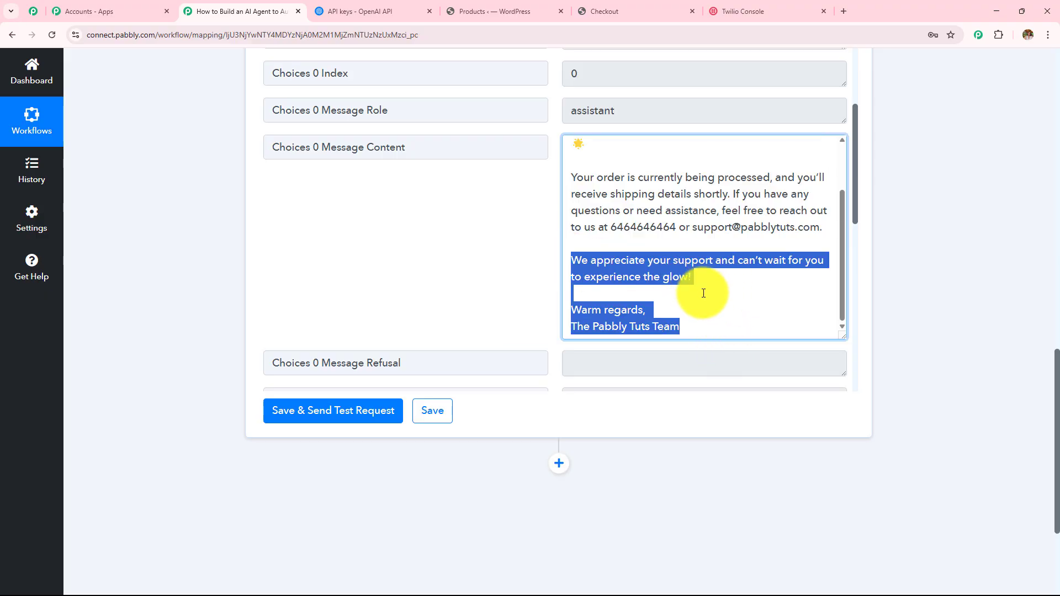
pyautogui.scroll(-1, 732, 273)
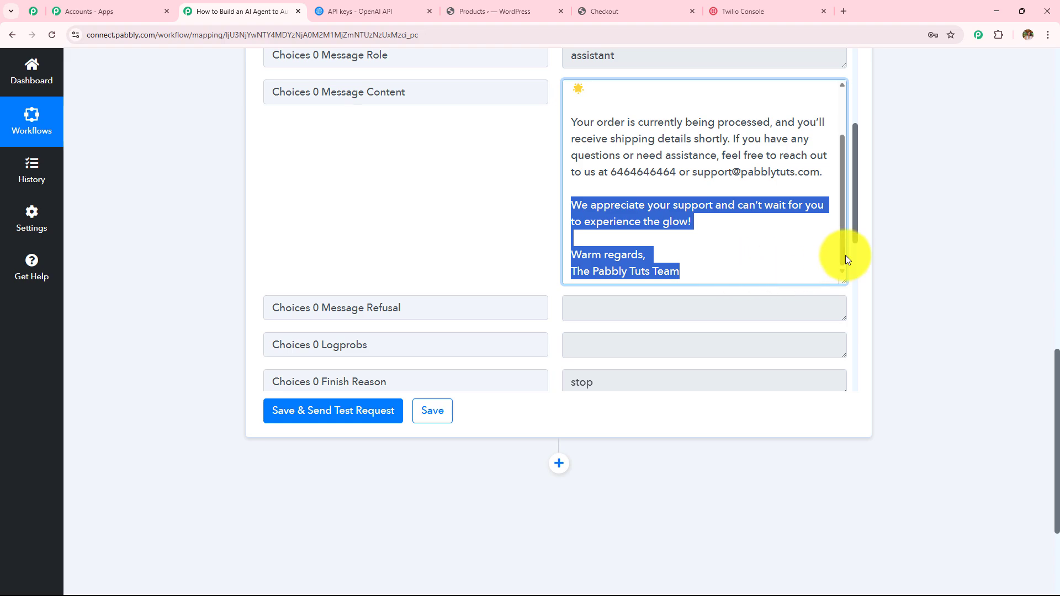
pyautogui.scroll(3, 706, 263)
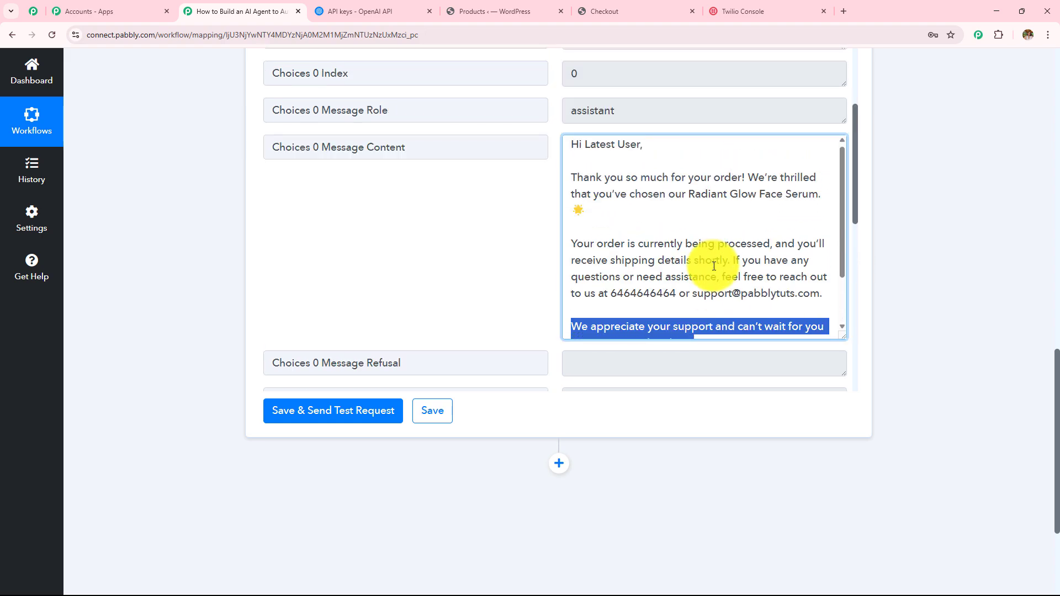
pyautogui.scroll(-1, 712, 265)
pyautogui.click(890, 205)
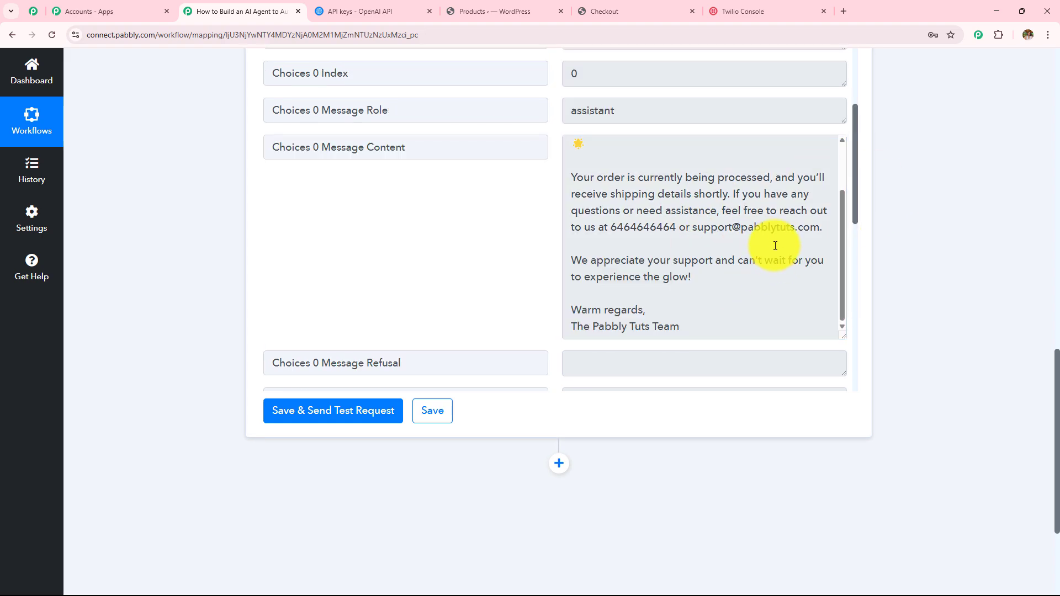
pyautogui.scroll(-3, 821, 312)
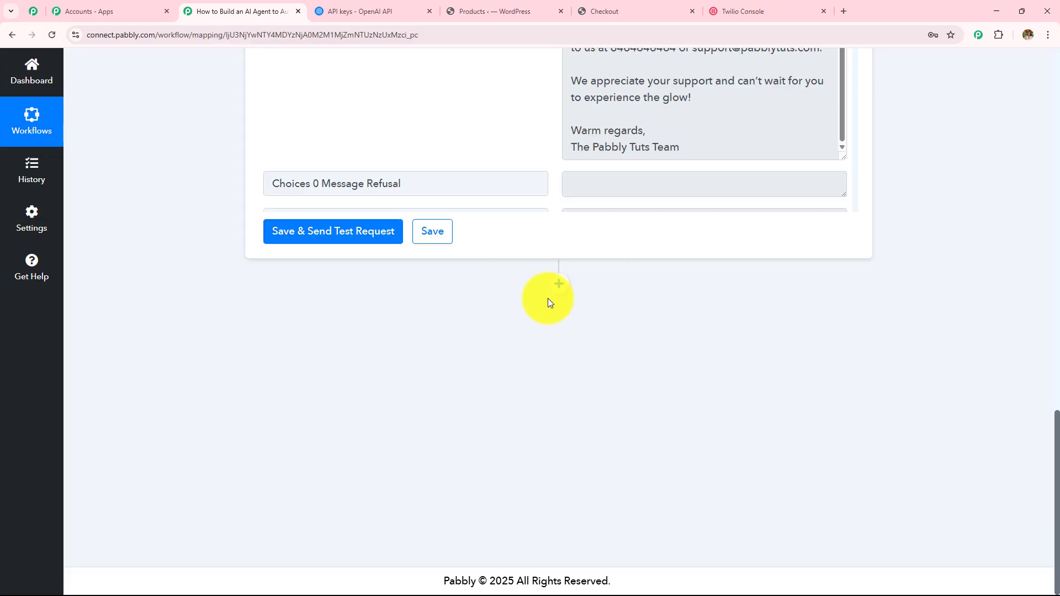
# Step: Add a Gmail step after ChatGPT with the Send Email (V1) action
pyautogui.click(559, 285)
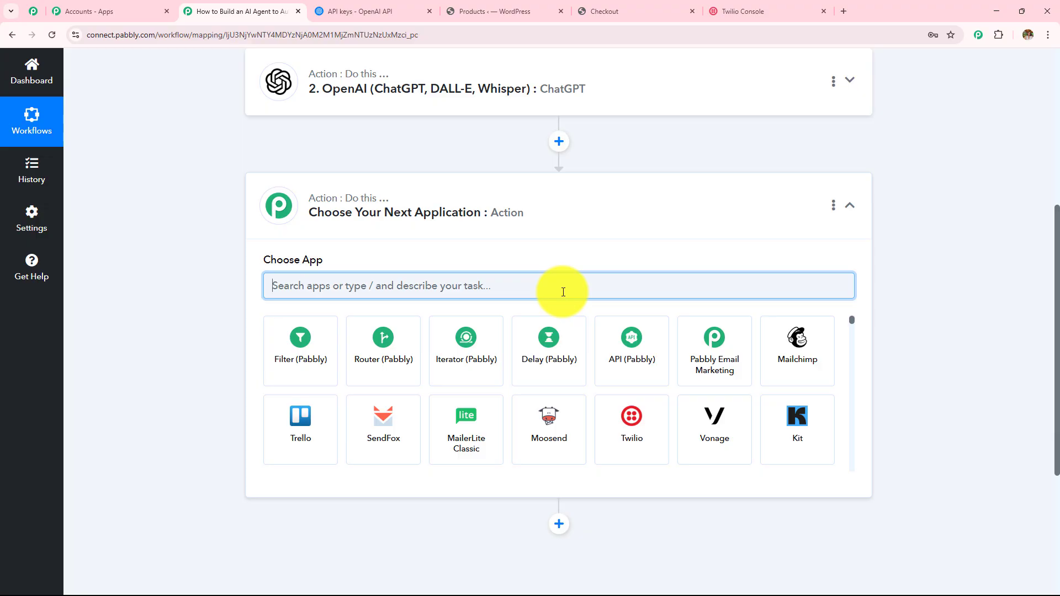
pyautogui.write('Gmai')
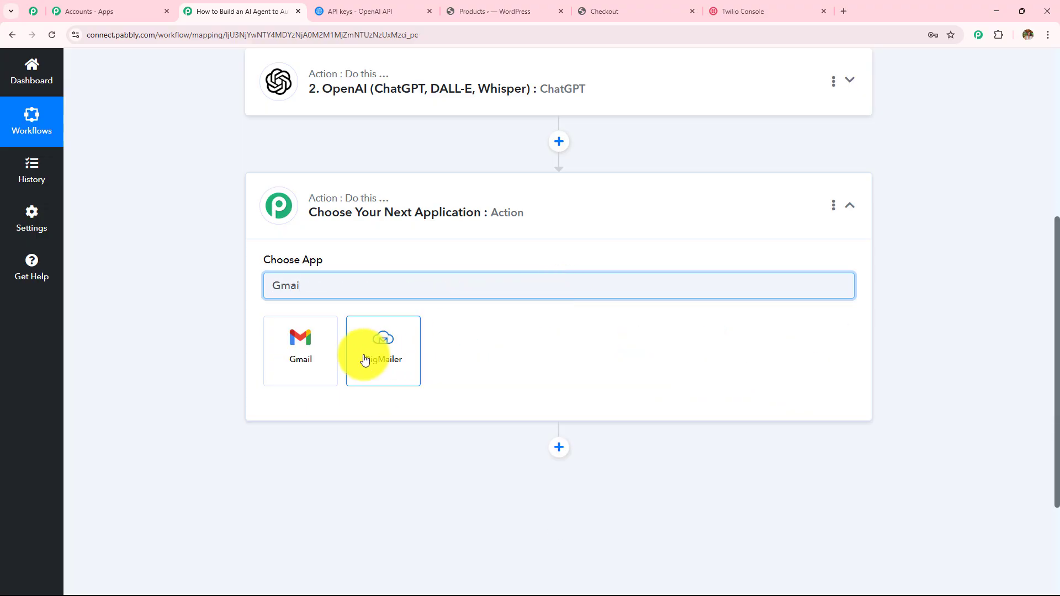
pyautogui.click(313, 357)
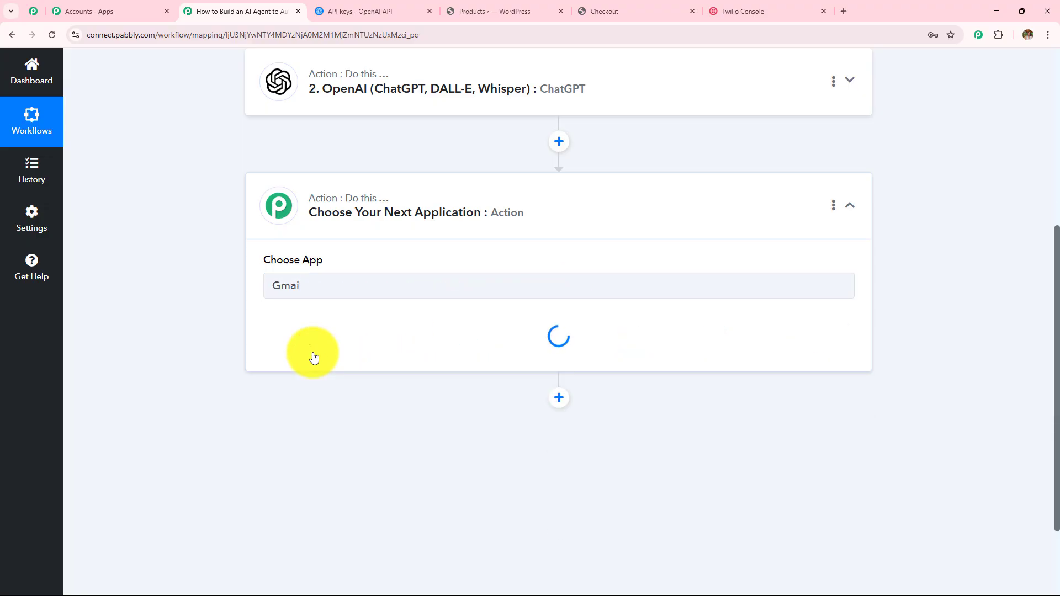
pyautogui.click(319, 343)
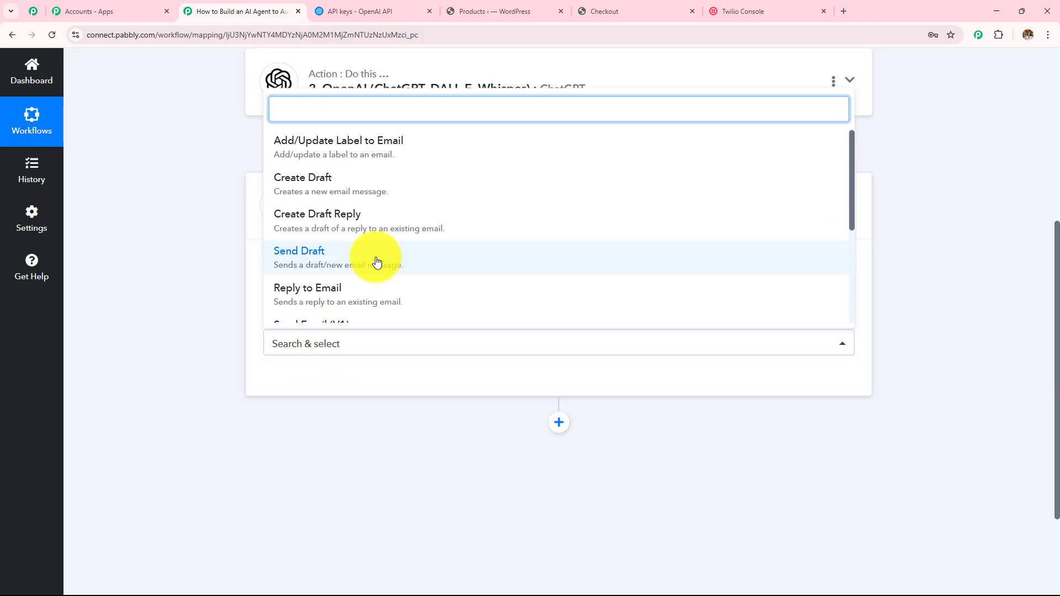
pyautogui.scroll(-3, 378, 260)
pyautogui.click(346, 177)
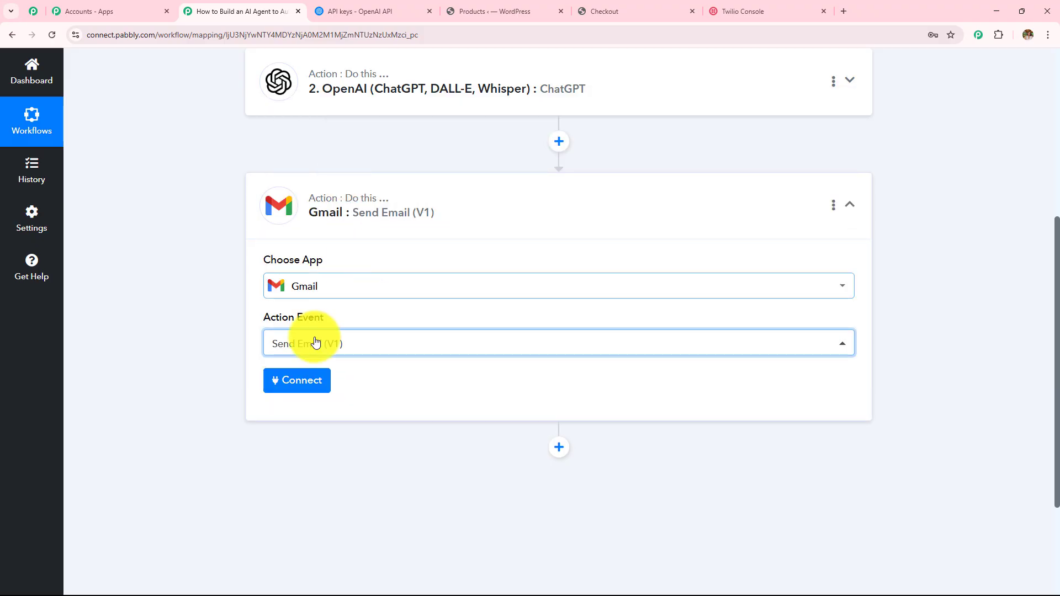
# Step: Authorize a new Gmail connection by choosing the Google account and allowing access
pyautogui.click(295, 381)
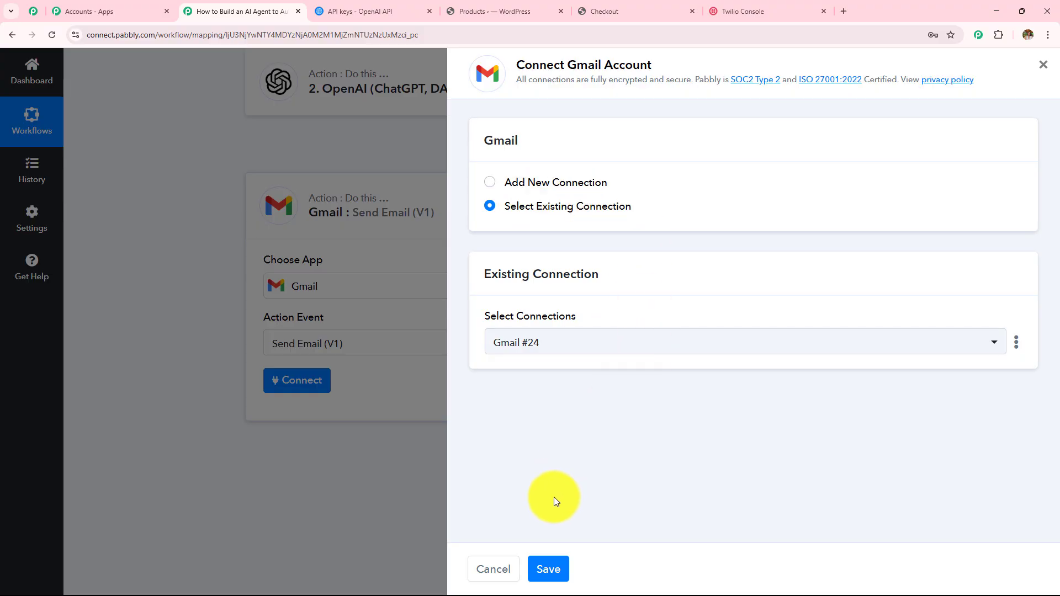
pyautogui.click(484, 183)
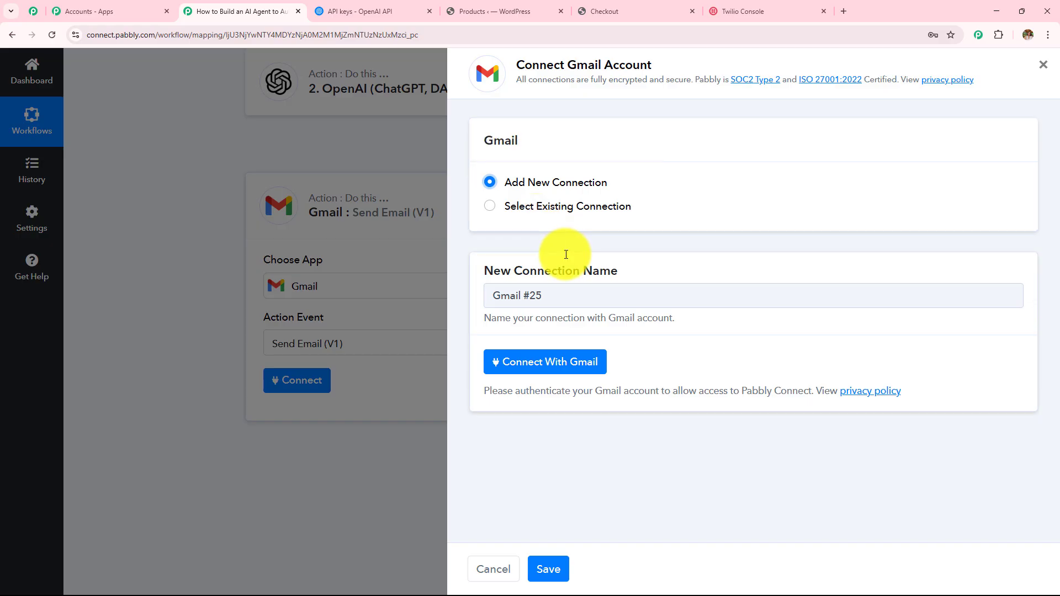
pyautogui.click(534, 368)
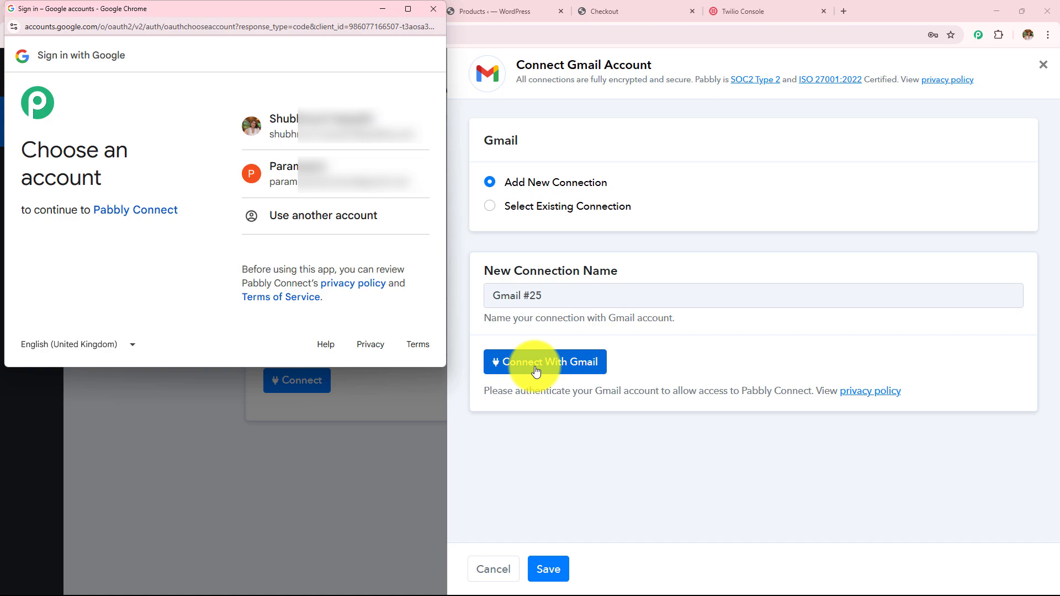
pyautogui.click(358, 124)
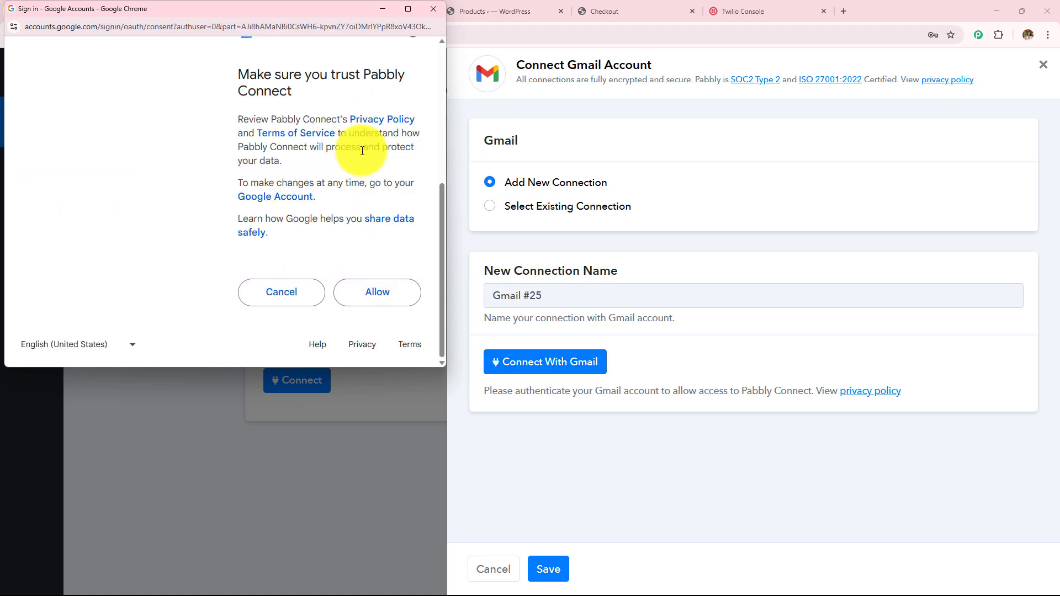
pyautogui.click(391, 290)
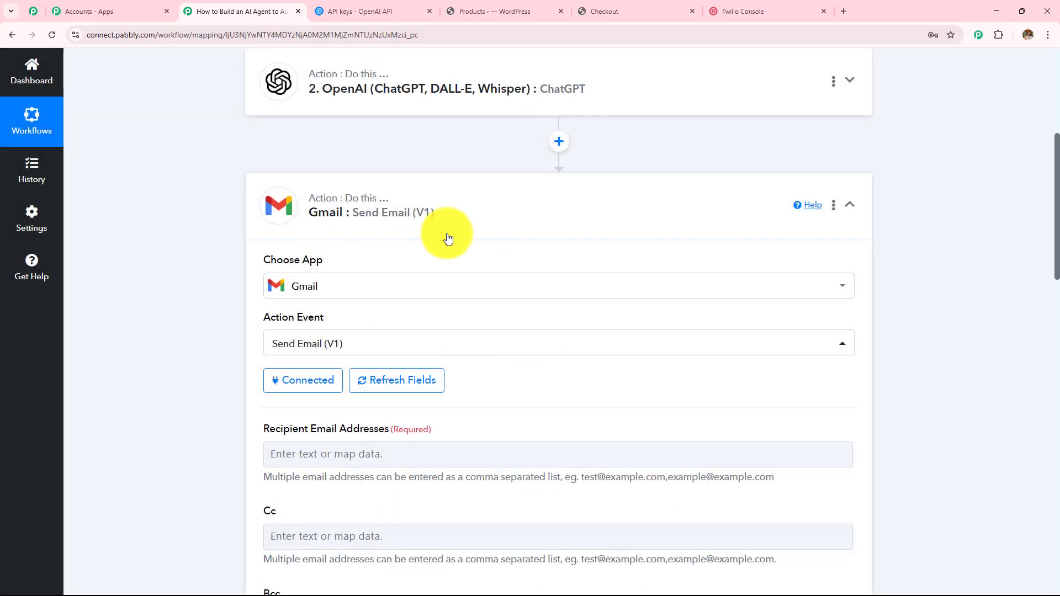
# Step: Look over the Gmail step's fields, noting the required Recipient Email Addresses field
pyautogui.scroll(-5, 447, 238)
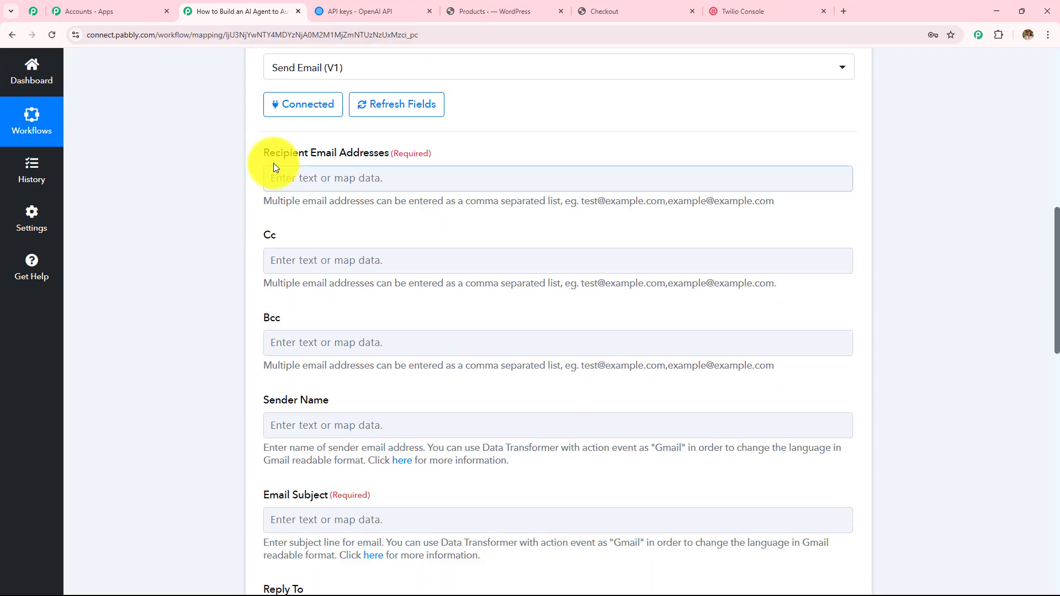
pyautogui.moveTo(256, 157); pyautogui.dragTo(460, 161)
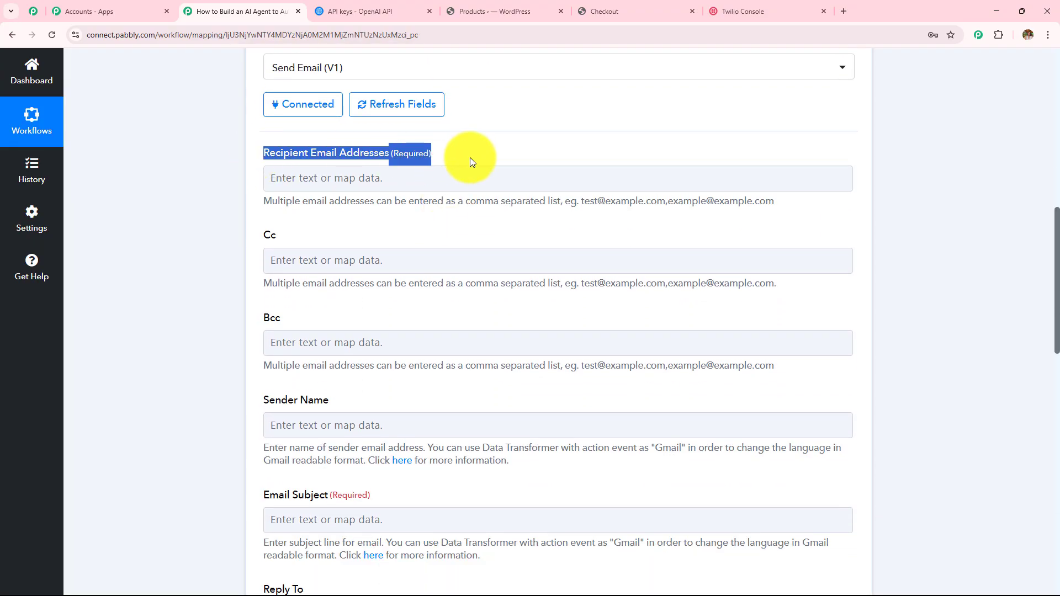
pyautogui.scroll(9, 428, 271)
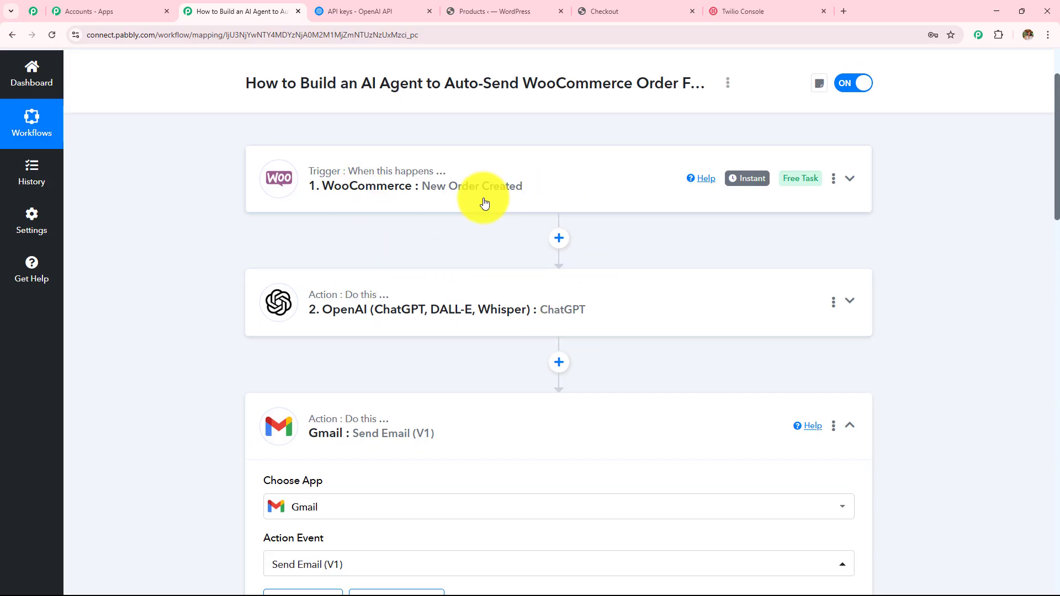
pyautogui.scroll(-5, 483, 201)
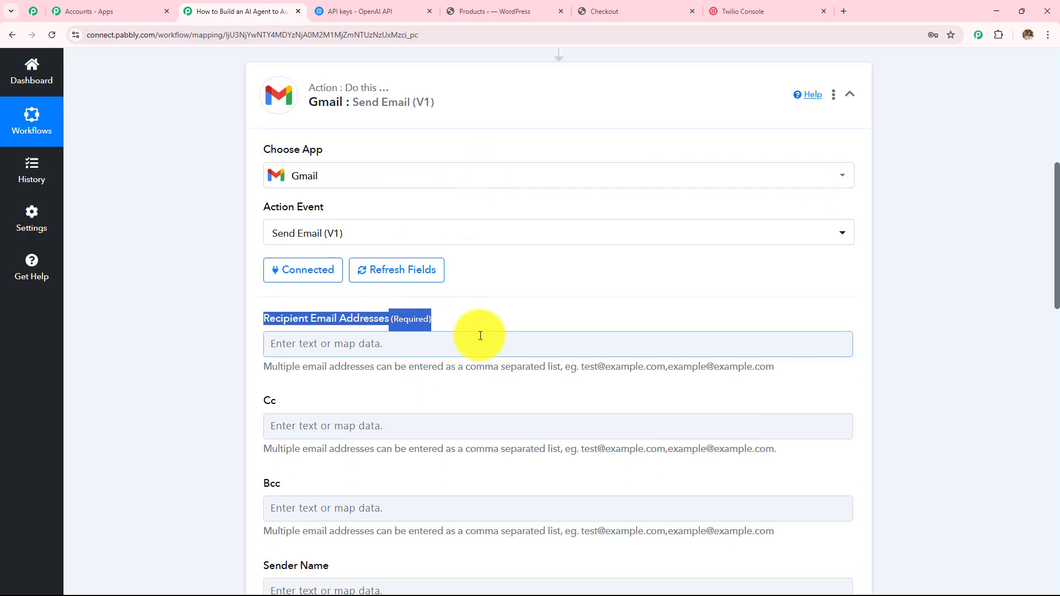
pyautogui.scroll(-3, 499, 318)
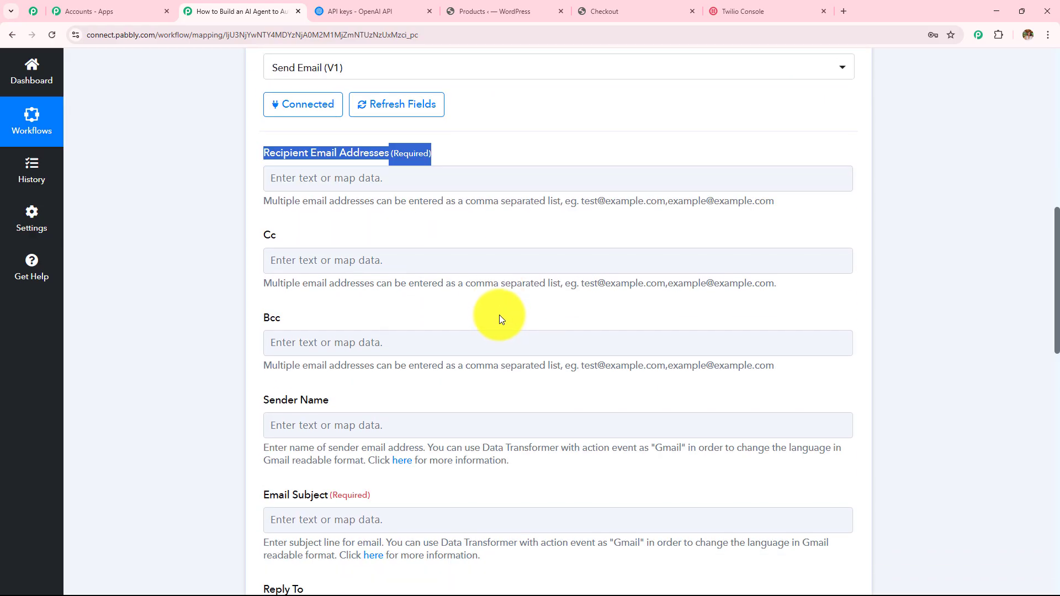
pyautogui.scroll(3, 499, 314)
pyautogui.scroll(-3, 539, 318)
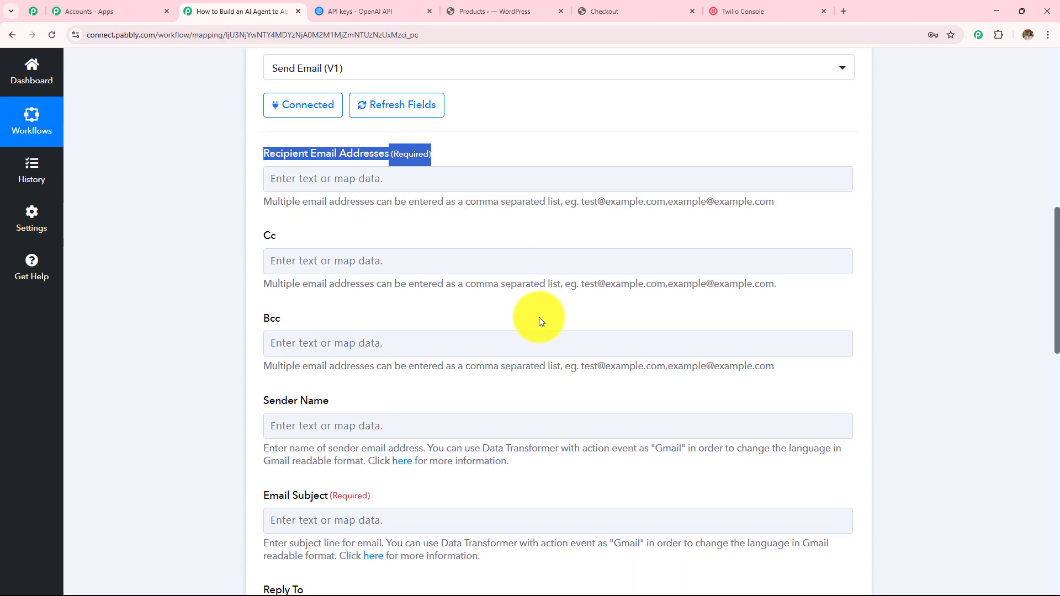
pyautogui.scroll(8, 540, 318)
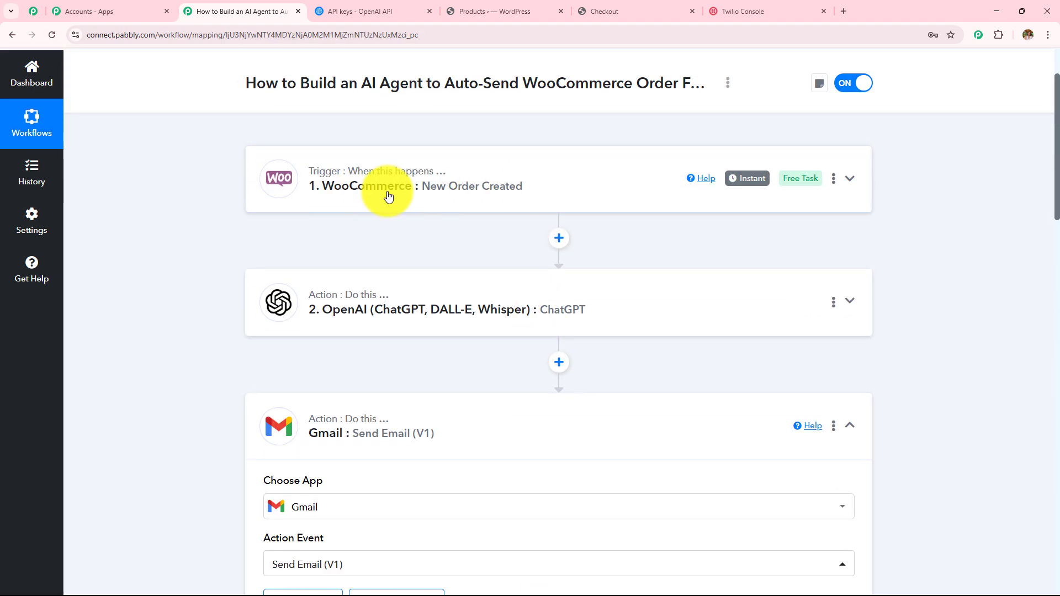
pyautogui.scroll(-7, 447, 205)
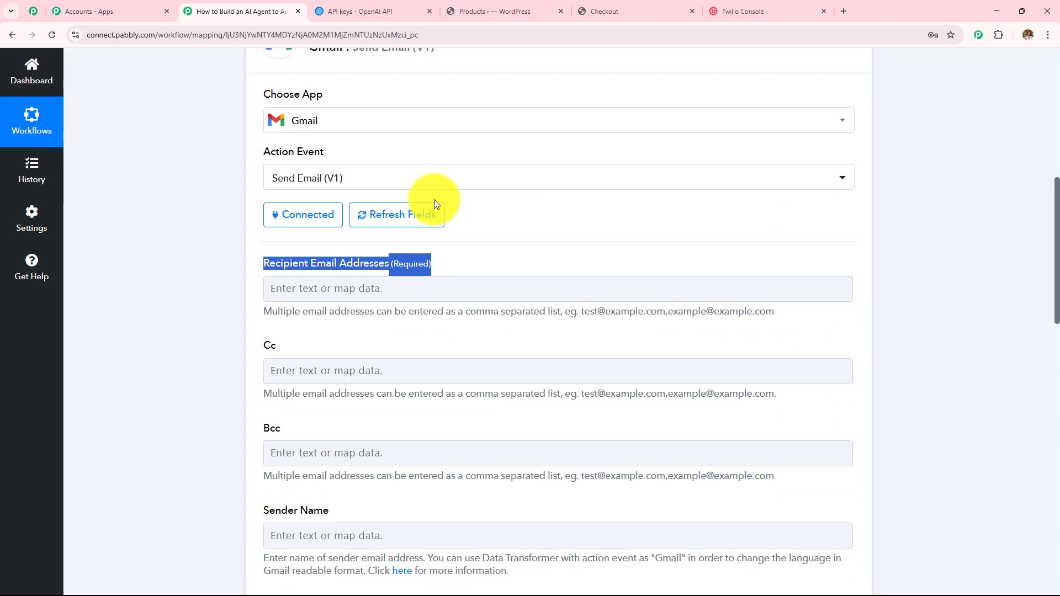
# Step: Map the recipient to the WooCommerce order's Billing Email, leaving Cc and Bcc empty
pyautogui.click(422, 282)
pyautogui.scroll(-3, 482, 203)
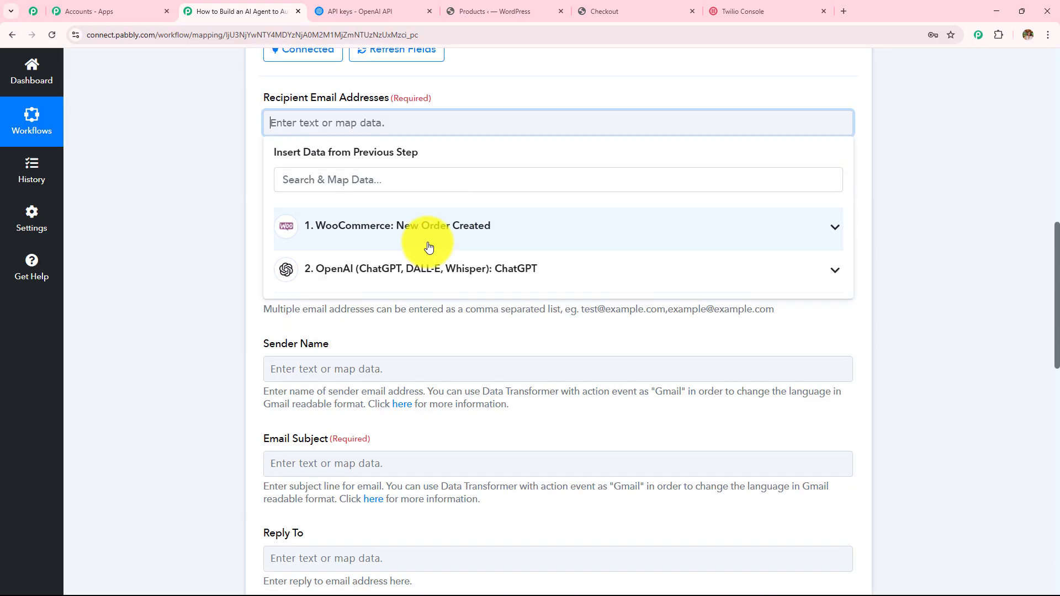
pyautogui.click(429, 247)
pyautogui.click(399, 176)
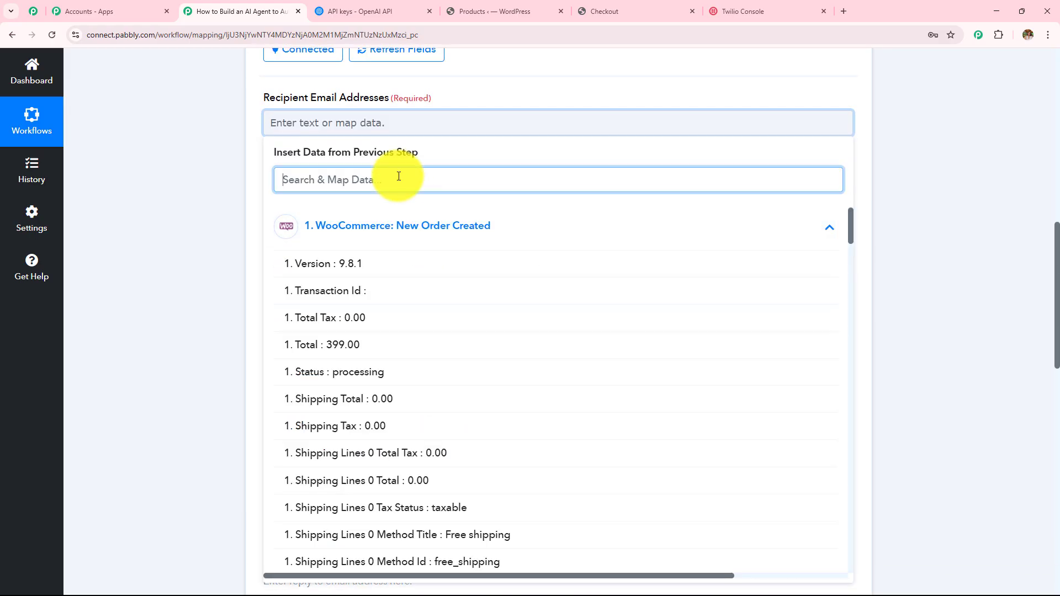
pyautogui.write('las')
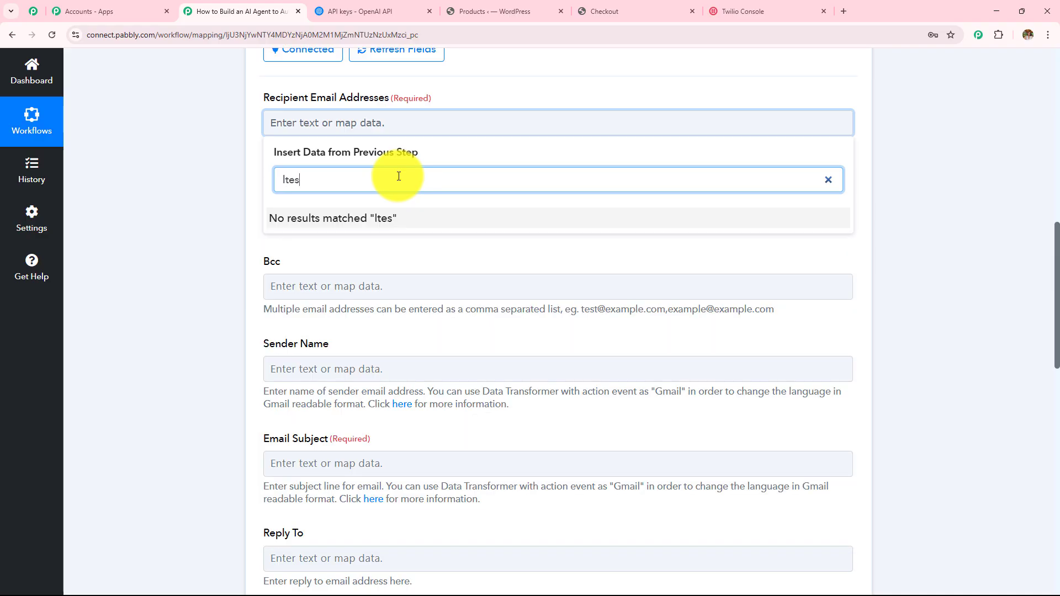
pyautogui.press('BackSpace')
pyautogui.write('tes')
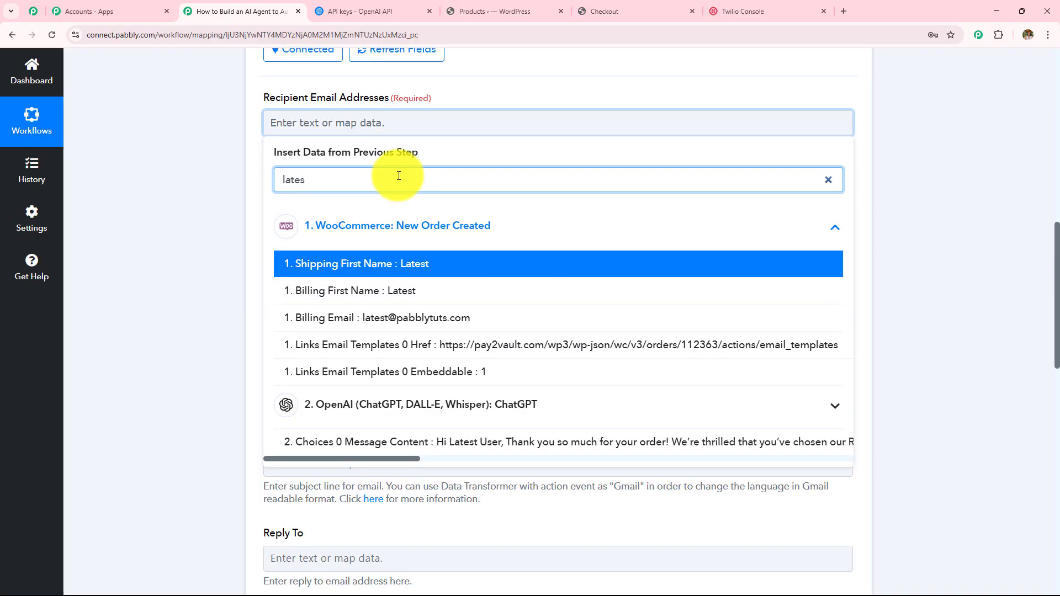
pyautogui.click(414, 318)
pyautogui.click(158, 222)
pyautogui.moveTo(292, 270); pyautogui.dragTo(279, 193)
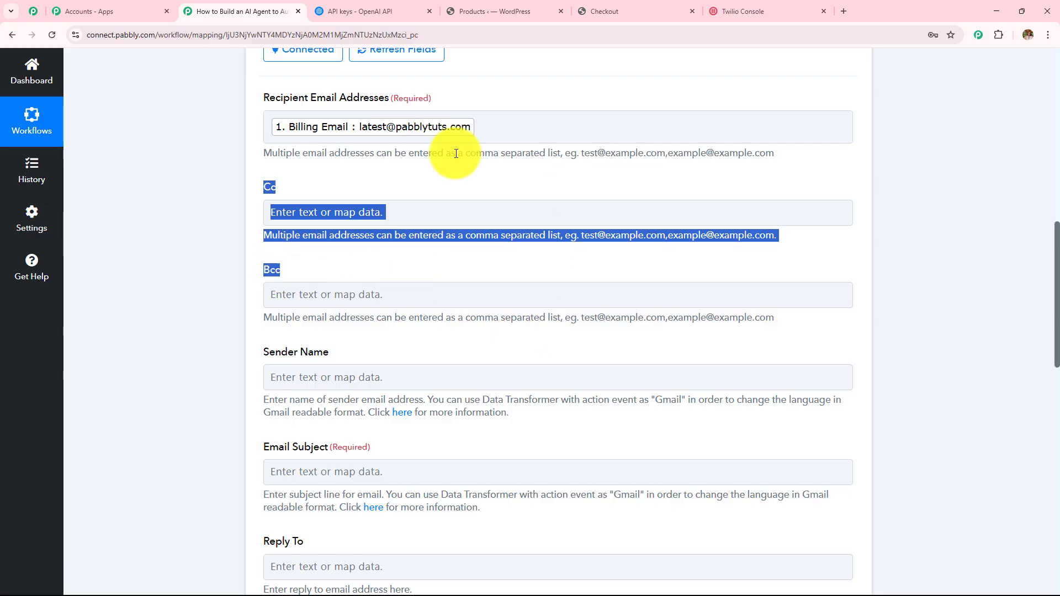
# Step: Set the Gmail sender name to 'Pabbly'
pyautogui.scroll(-3, 314, 208)
pyautogui.click(316, 211)
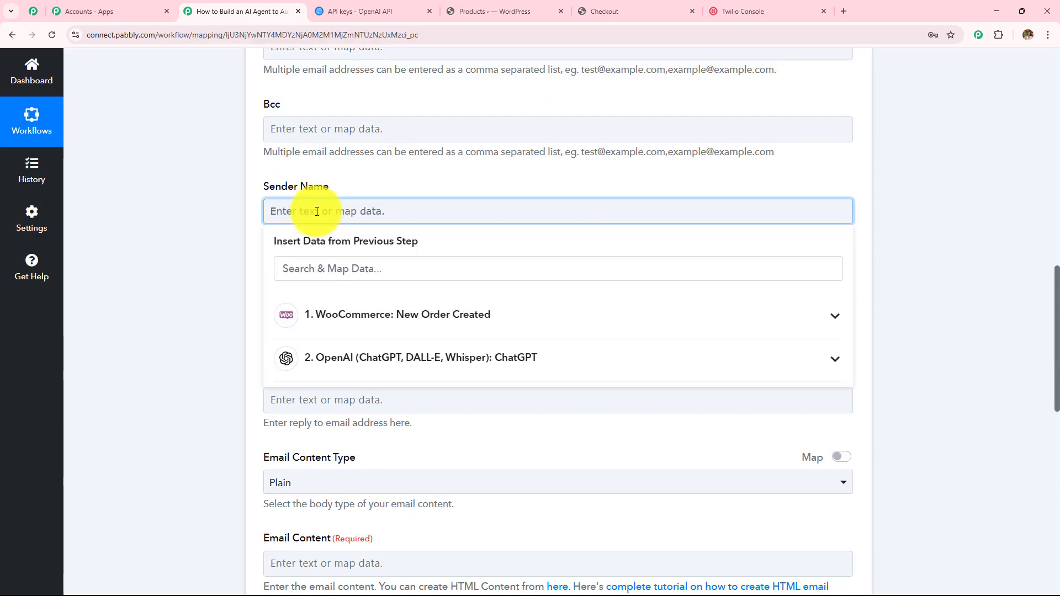
pyautogui.write('Pabbly')
pyautogui.click(227, 223)
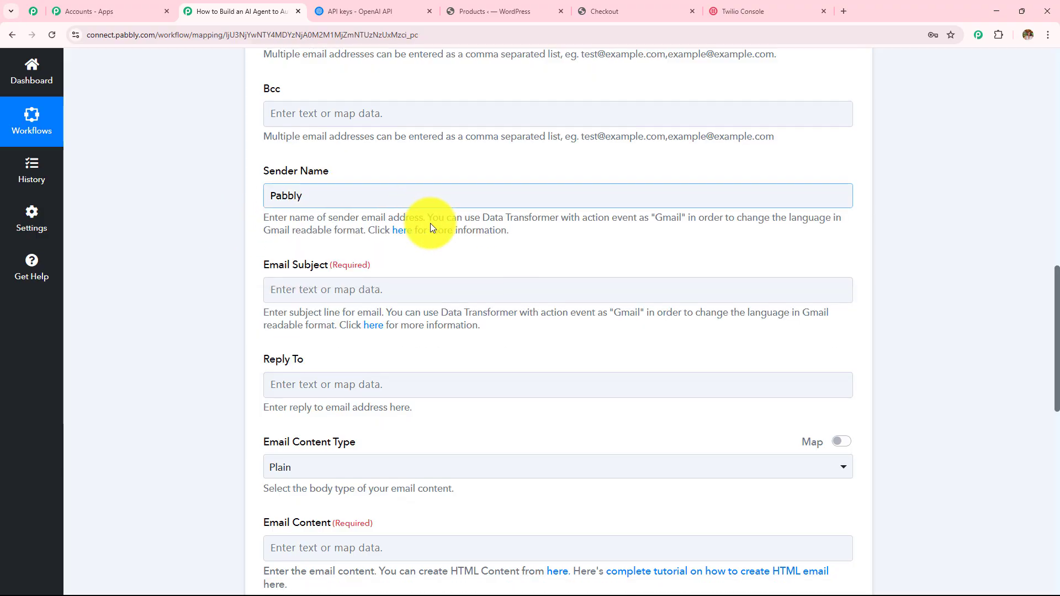
# Step: Enter 'Thanks For Your Order' as the email subject
pyautogui.scroll(-4, 430, 223)
pyautogui.moveTo(265, 62); pyautogui.dragTo(383, 66)
pyautogui.click(381, 87)
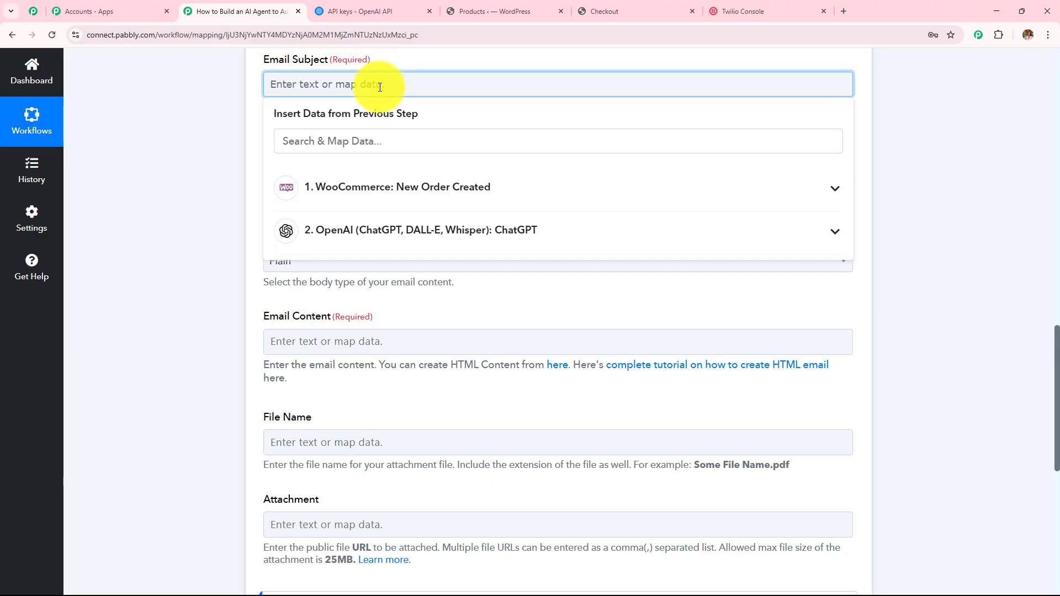
pyautogui.write('Thanks')
pyautogui.click(249, 126)
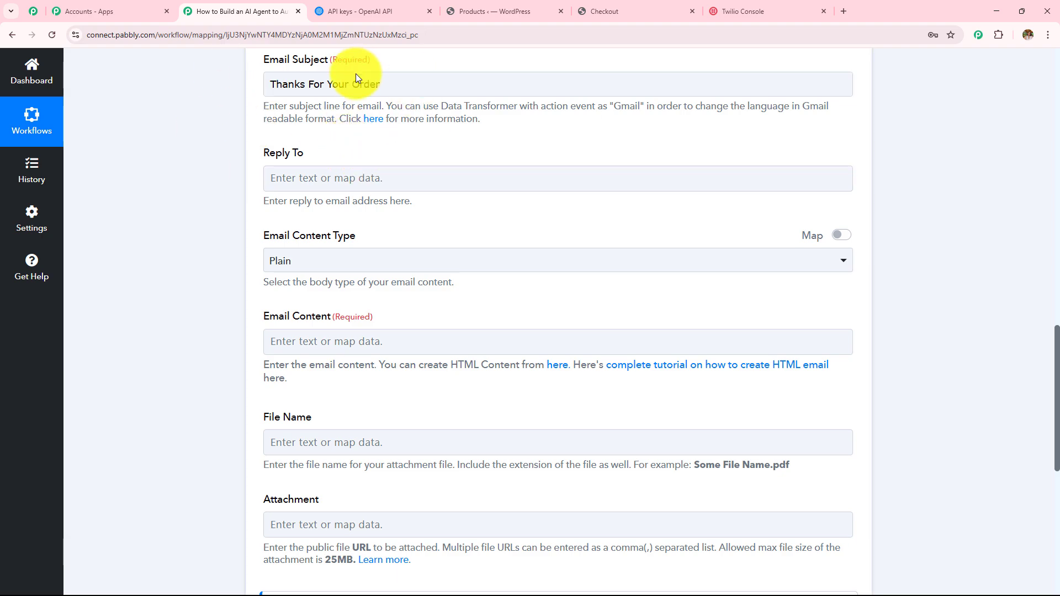
# Step: Keep the email content type as Plain
pyautogui.scroll(-1, 458, 202)
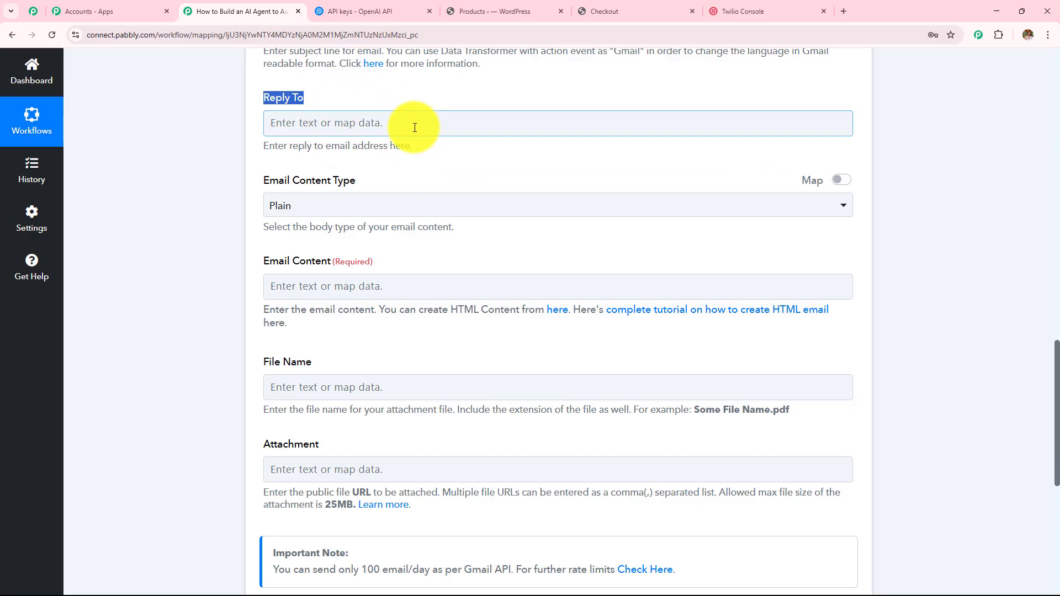
pyautogui.moveTo(267, 177); pyautogui.dragTo(419, 208)
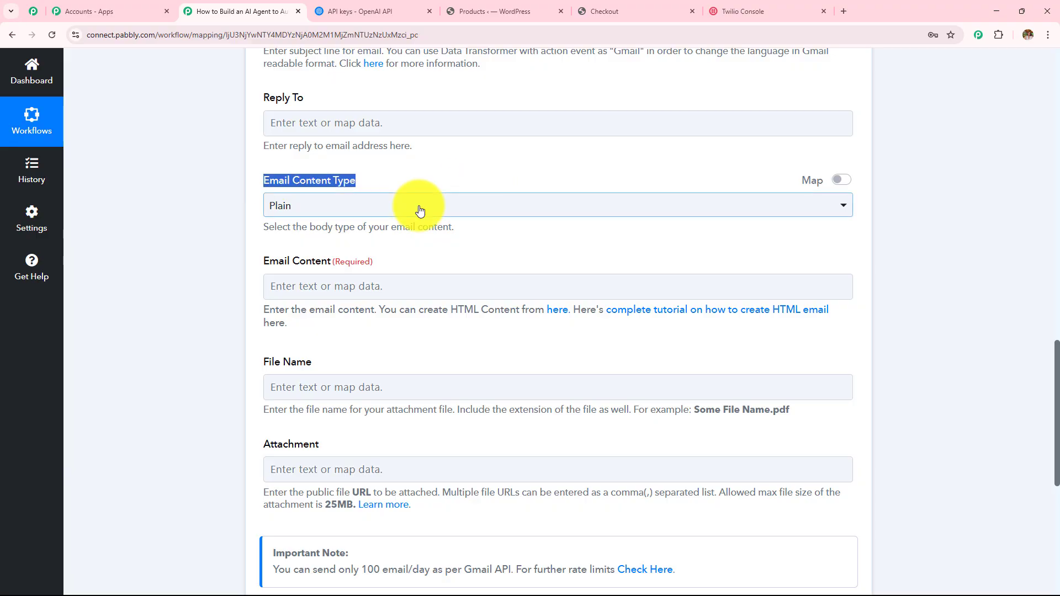
pyautogui.click(419, 206)
pyautogui.click(424, 270)
# Step: Map ChatGPT's 'Choices 0 Message Content' into the email content field
pyautogui.scroll(-1, 386, 257)
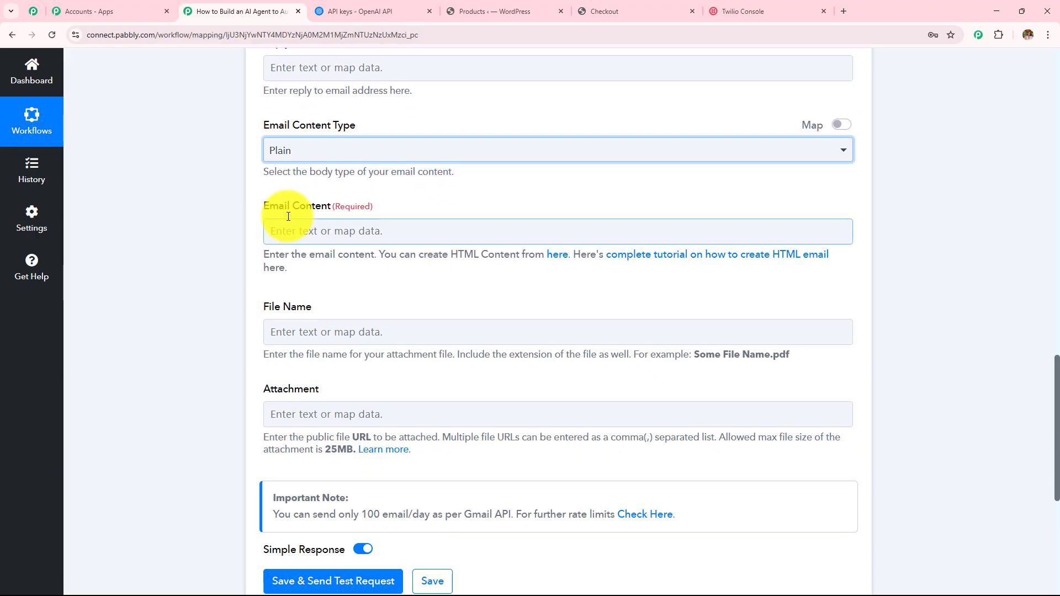
pyautogui.moveTo(263, 209); pyautogui.dragTo(473, 205)
pyautogui.scroll(-3, 445, 160)
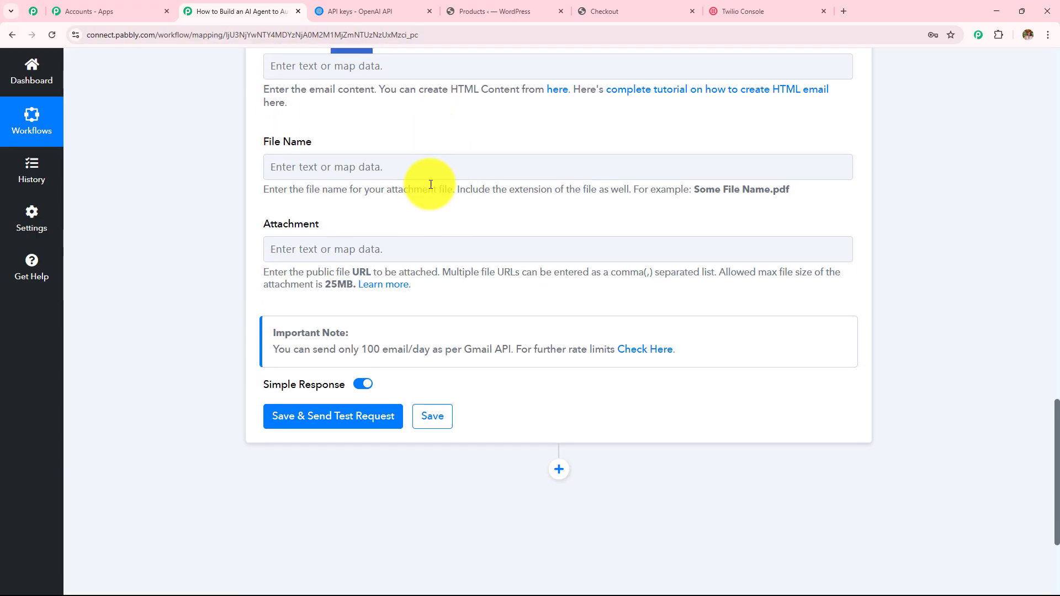
pyautogui.scroll(2, 426, 182)
pyautogui.click(429, 180)
pyautogui.click(469, 325)
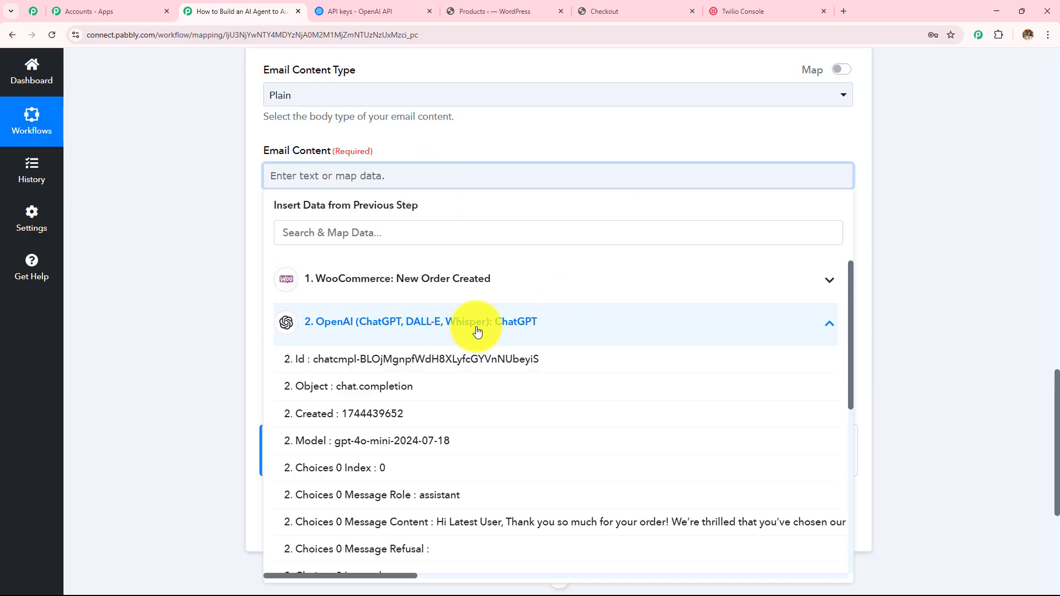
pyautogui.scroll(-2, 519, 397)
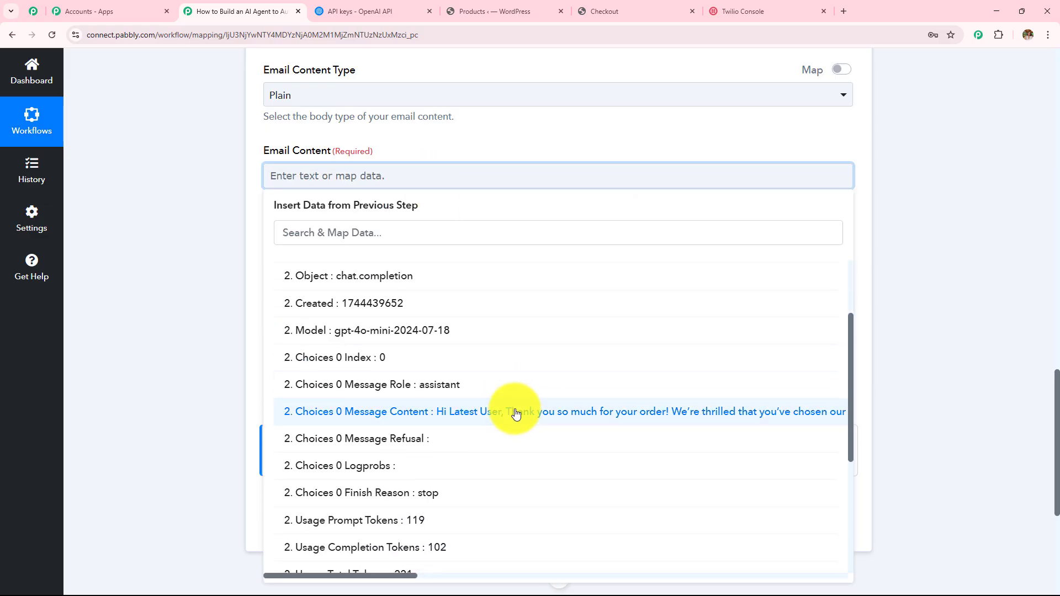
pyautogui.click(512, 412)
pyautogui.click(214, 247)
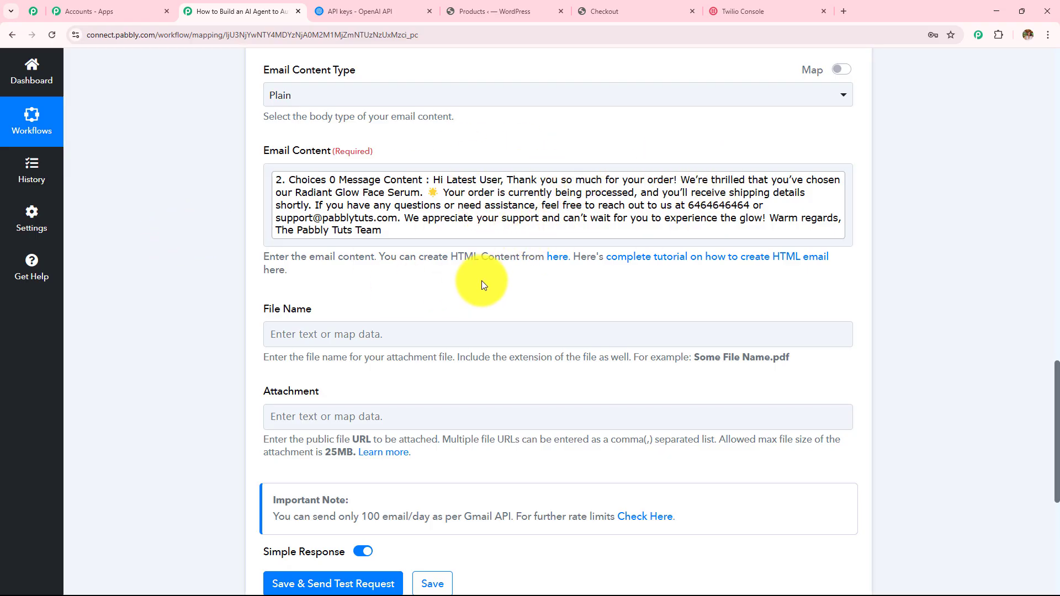
# Step: Scroll through the completed Gmail step settings to review them
pyautogui.scroll(-3, 481, 286)
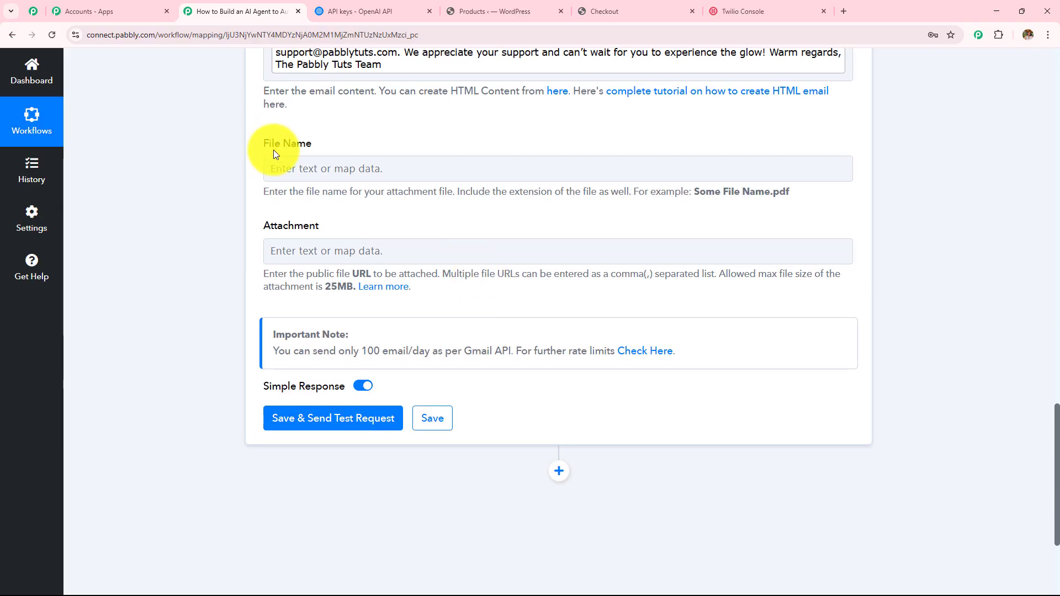
pyautogui.moveTo(264, 145); pyautogui.dragTo(368, 244)
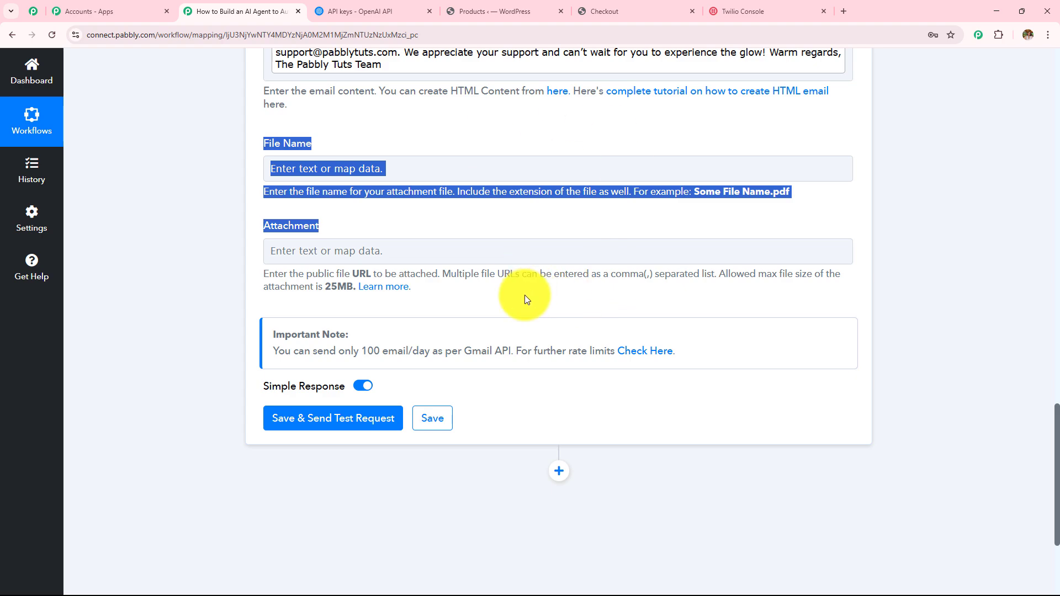
pyautogui.scroll(7, 525, 295)
pyautogui.scroll(8, 524, 295)
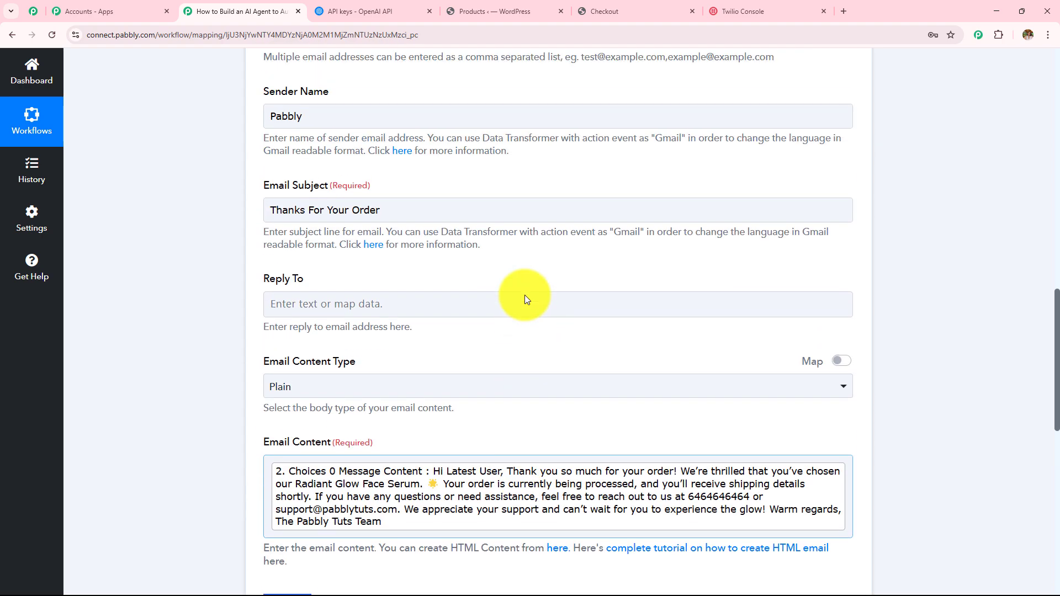
pyautogui.scroll(-10, 525, 295)
pyautogui.scroll(-7, 524, 298)
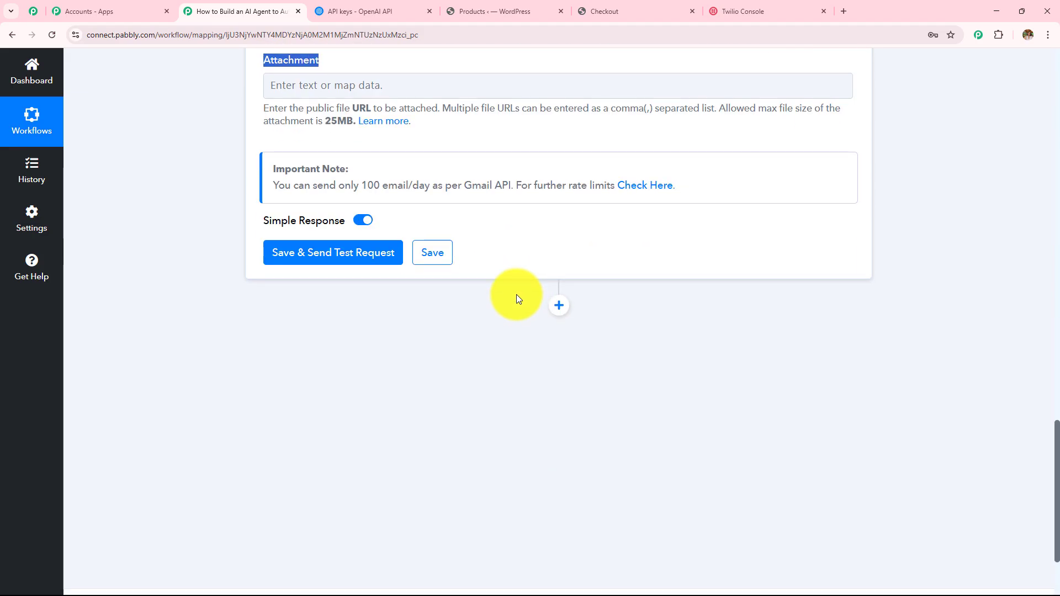
# Step: Save the Gmail step, send a test, and confirm status 'sent' with 1484 quota remaining
pyautogui.click(348, 232)
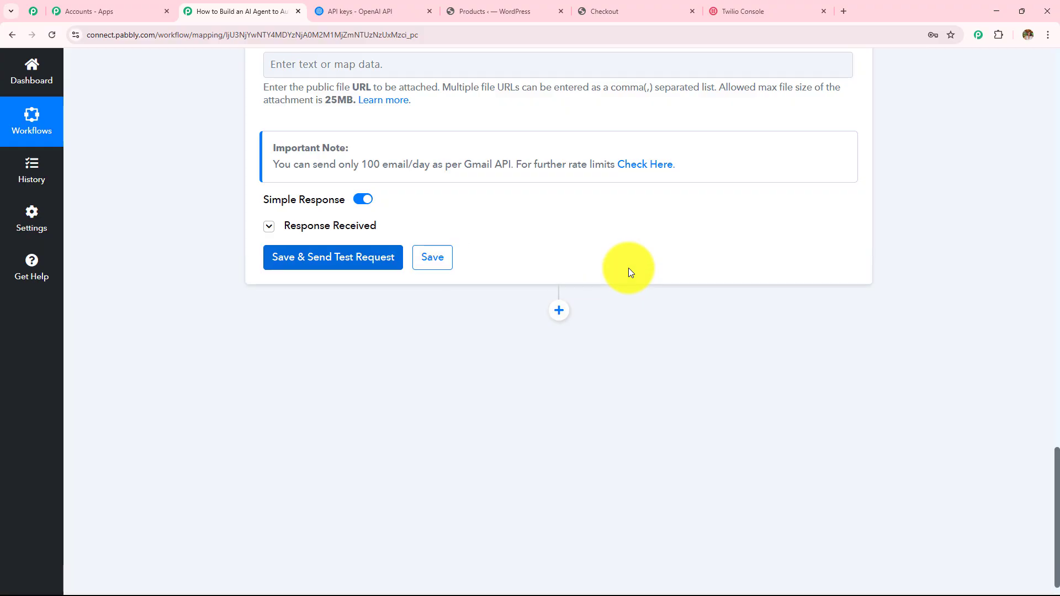
pyautogui.doubleClick(568, 392)
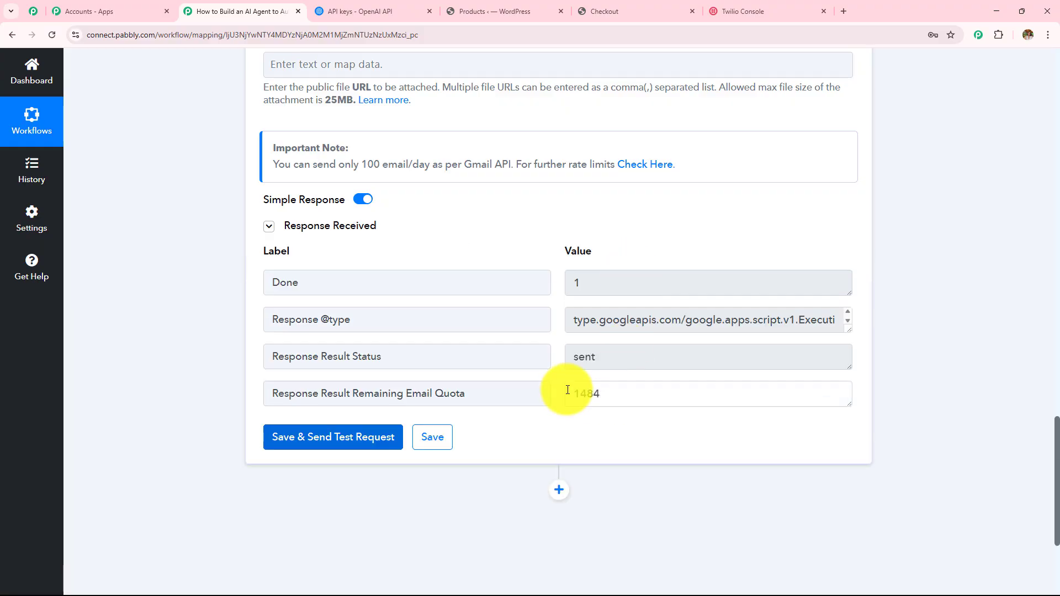
pyautogui.doubleClick(607, 353)
pyautogui.moveTo(403, 357); pyautogui.dragTo(174, 357)
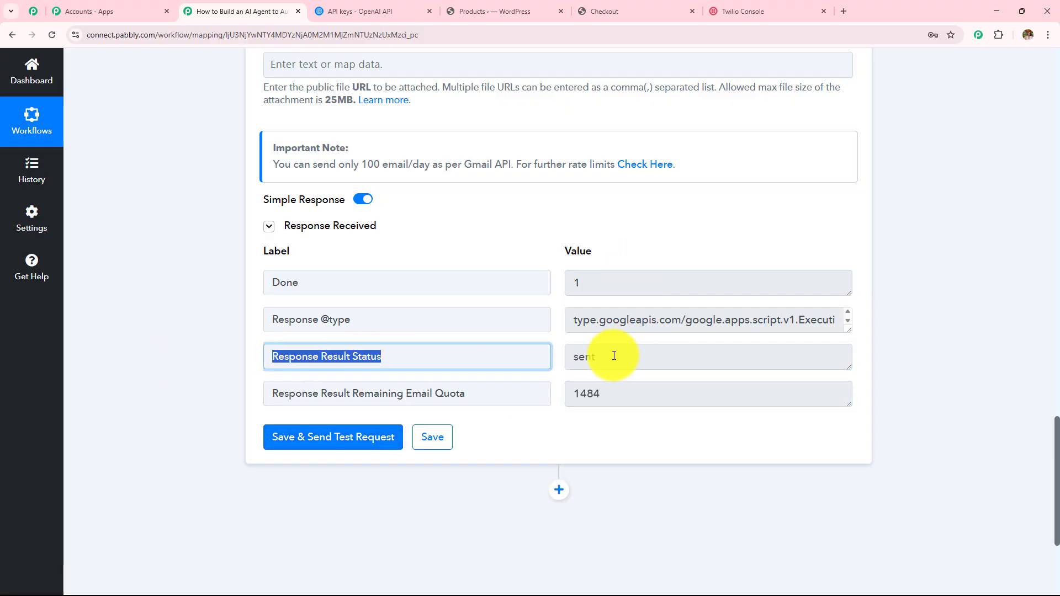
pyautogui.moveTo(614, 356); pyautogui.dragTo(474, 356)
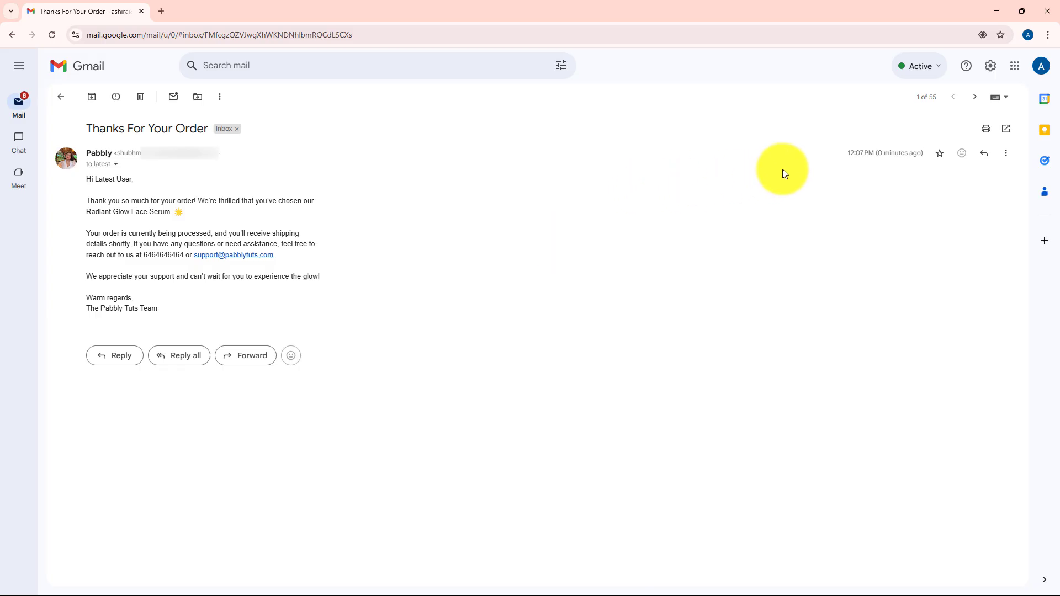
# Step: Verify the 'Thanks For Your Order' email arrived in Gmail with the ChatGPT thank-you body
pyautogui.moveTo(832, 153); pyautogui.dragTo(925, 156)
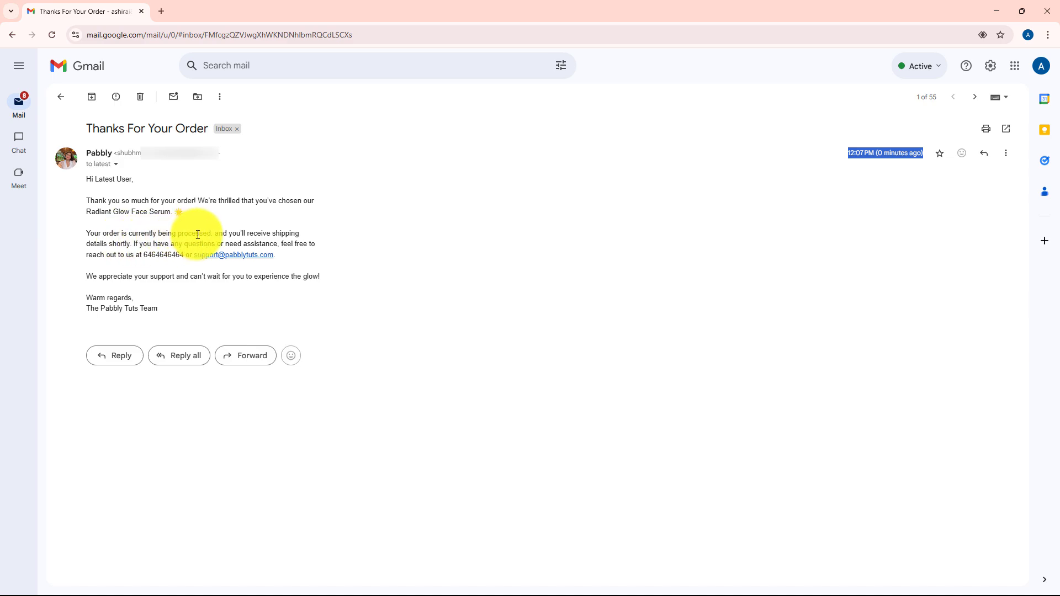
pyautogui.moveTo(80, 183); pyautogui.dragTo(256, 308)
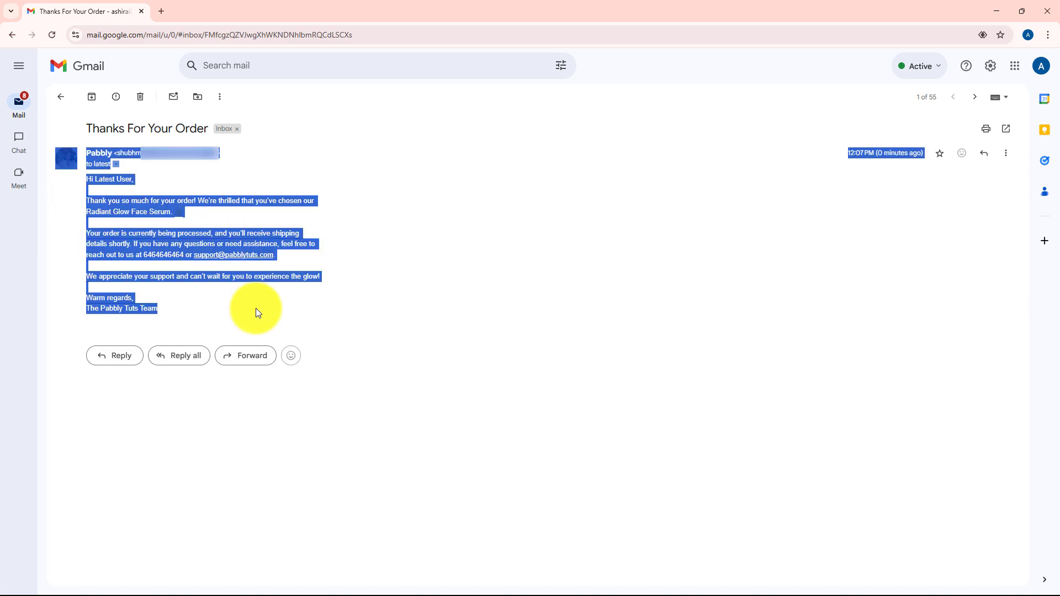
pyautogui.click(438, 304)
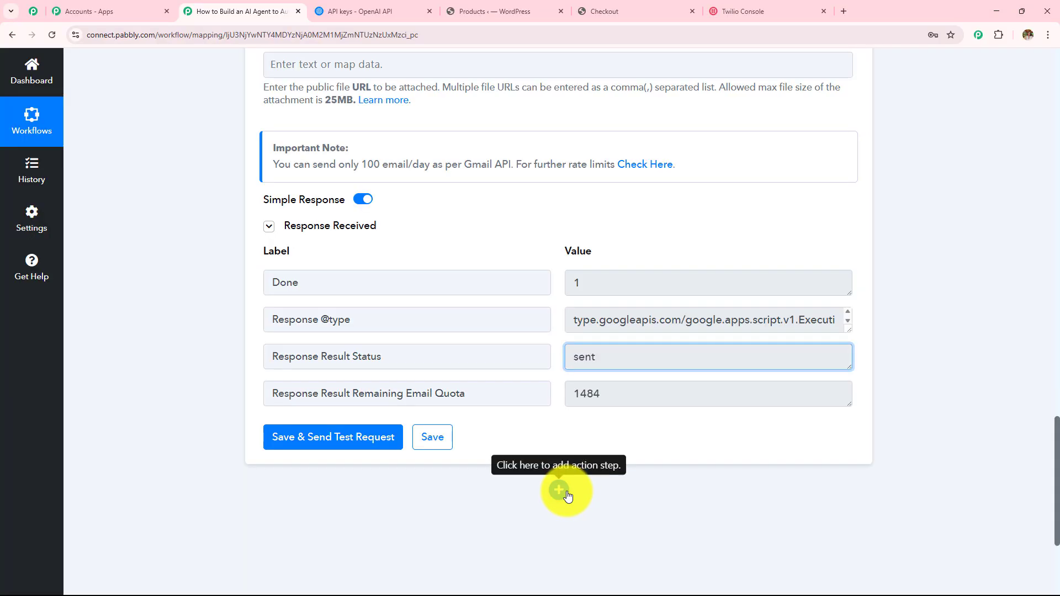
# Step: Add a Twilio 'Send SMS Message' action after the Gmail step and begin connecting an account
pyautogui.click(561, 489)
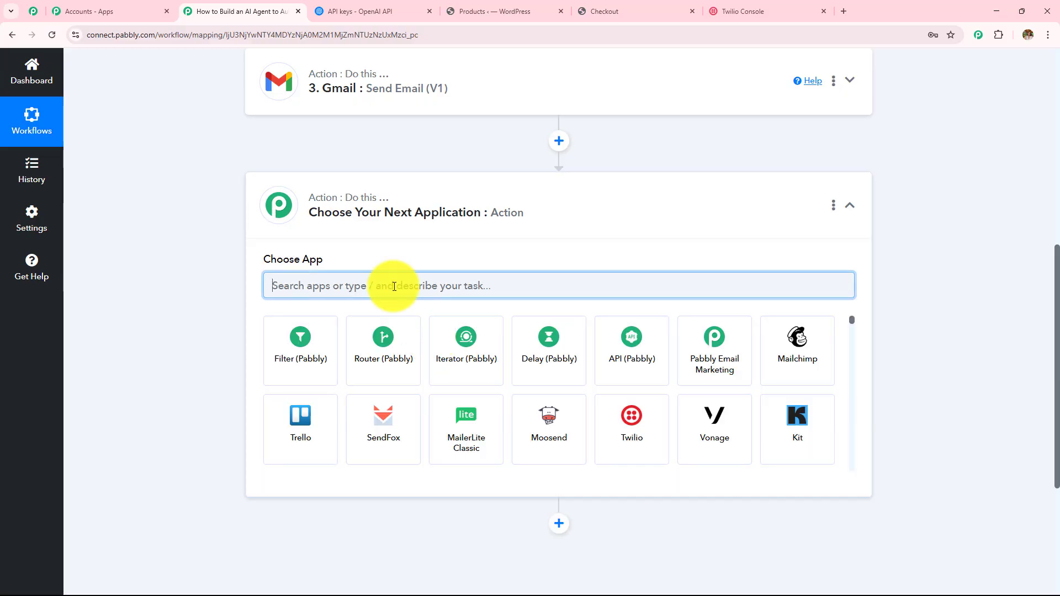
pyautogui.write('Twi')
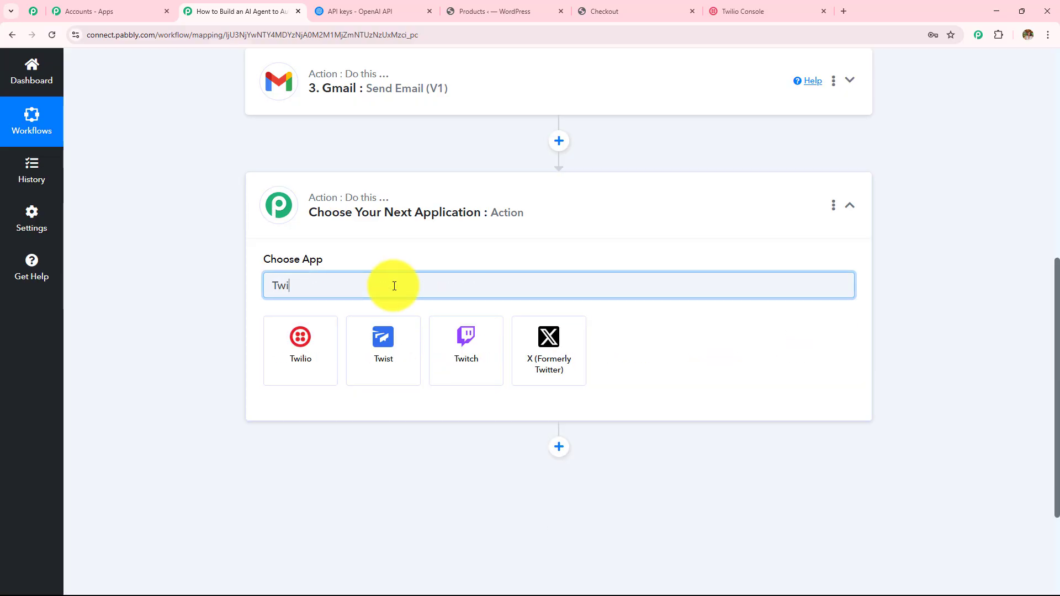
pyautogui.click(307, 337)
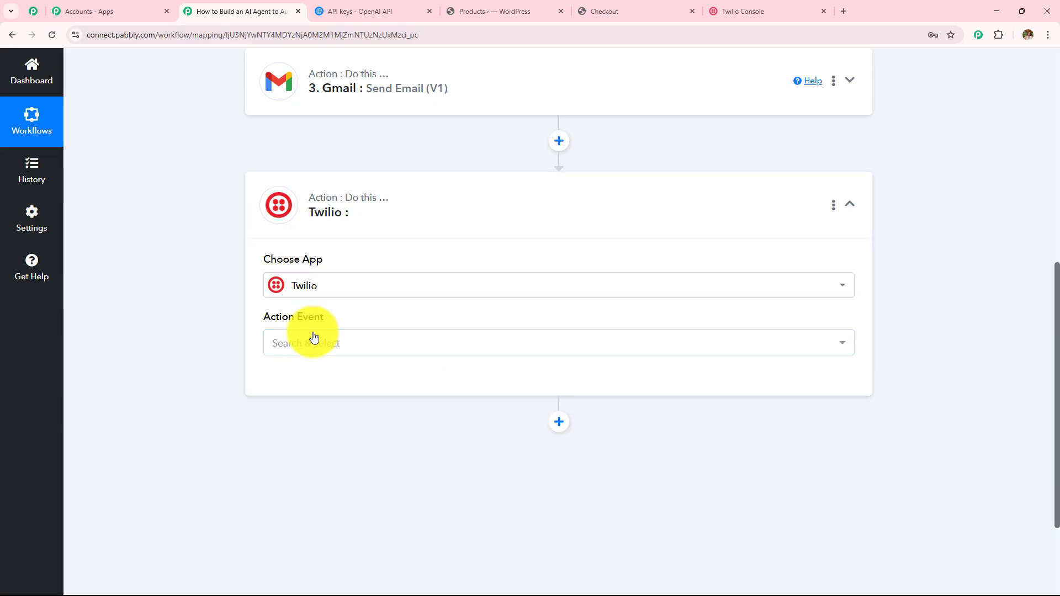
pyautogui.click(313, 337)
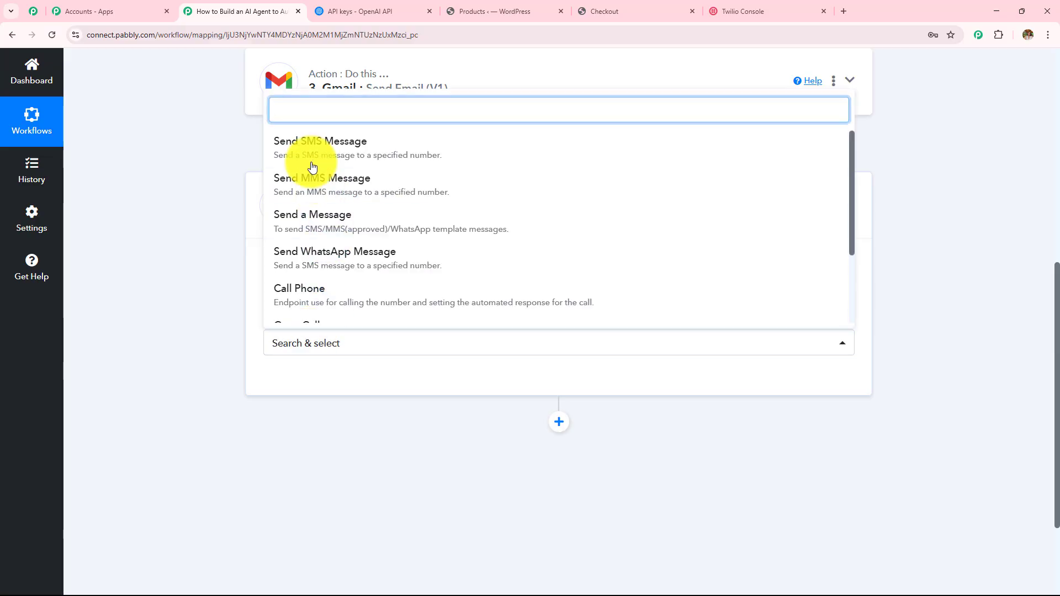
pyautogui.click(312, 143)
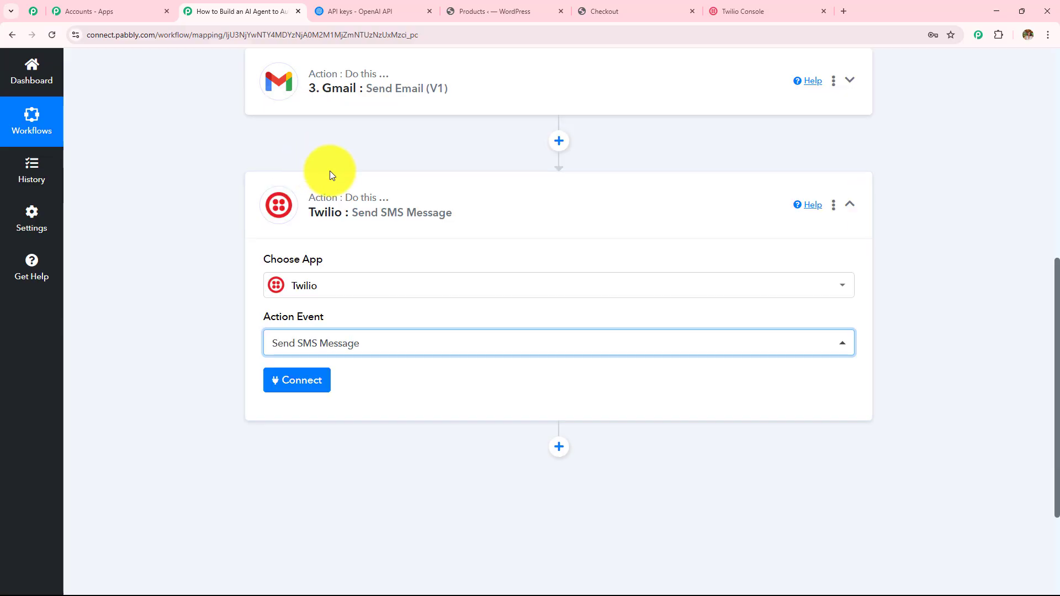
pyautogui.click(301, 380)
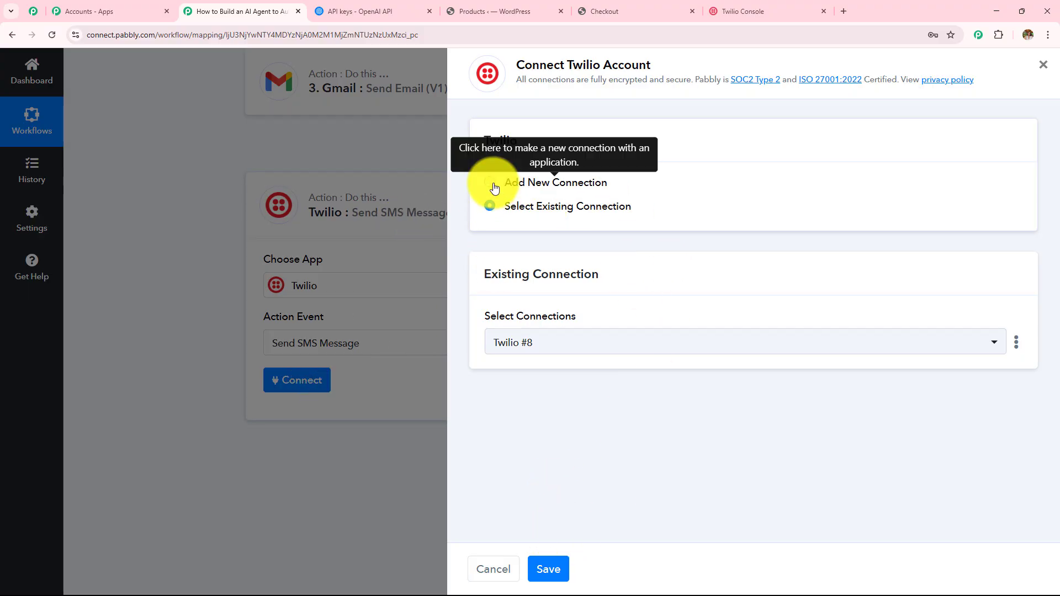
# Step: Create and save new connection Twilio #9 using the Account SID and Authorization Token from Twilio Console
pyautogui.click(489, 183)
pyautogui.scroll(-2, 597, 254)
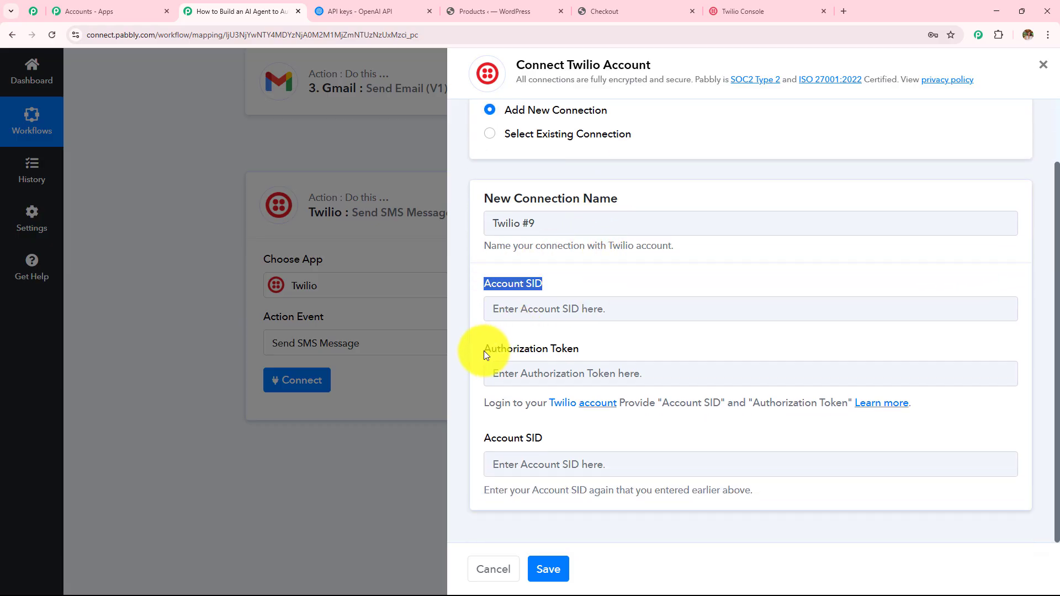
pyautogui.moveTo(483, 350); pyautogui.dragTo(624, 352)
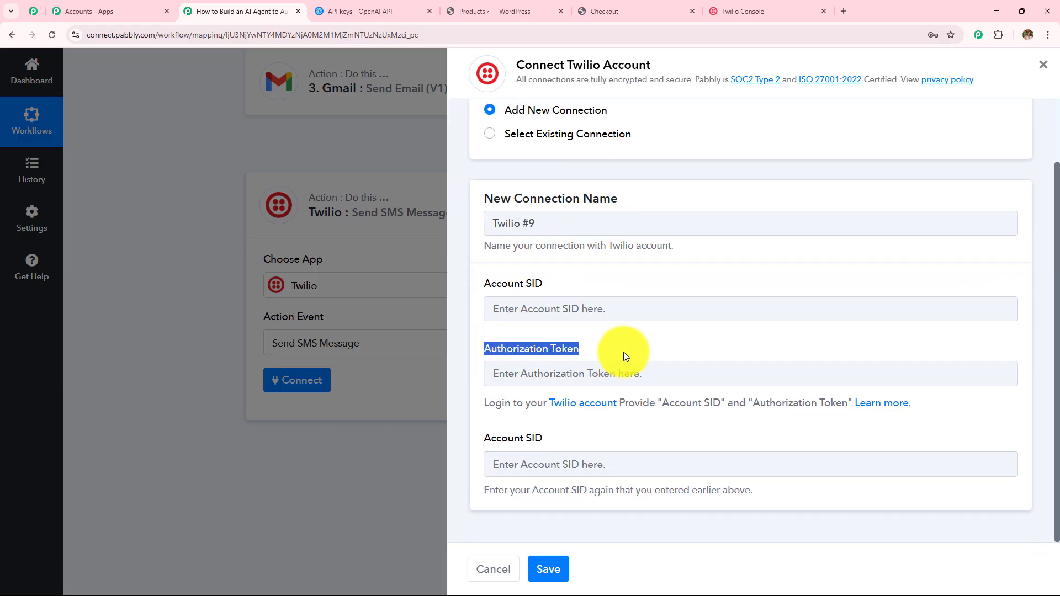
pyautogui.tripleClick(488, 438)
pyautogui.click(681, 435)
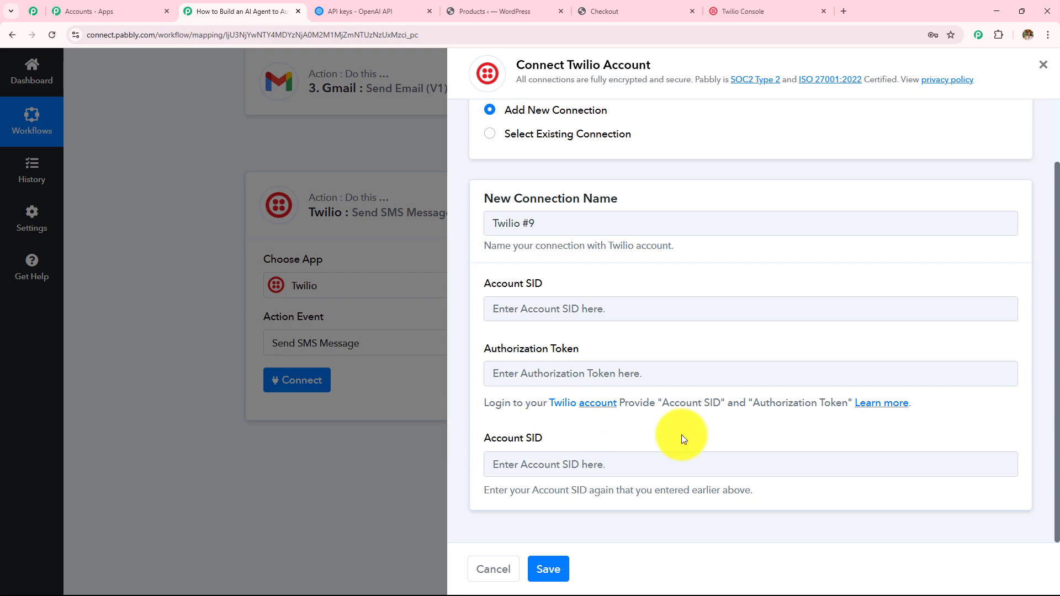
pyautogui.click(727, 10)
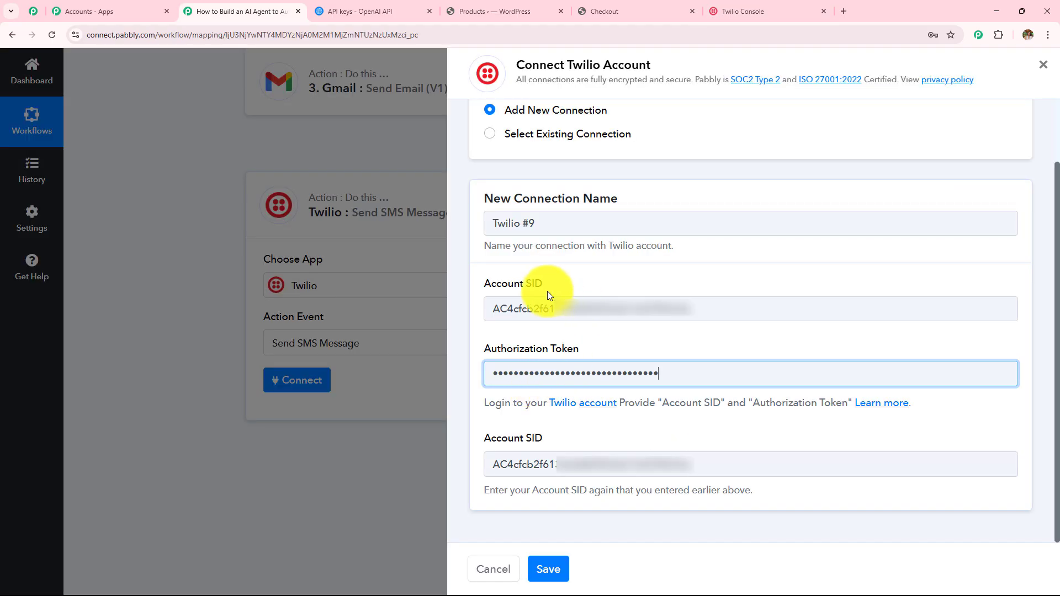
pyautogui.click(559, 567)
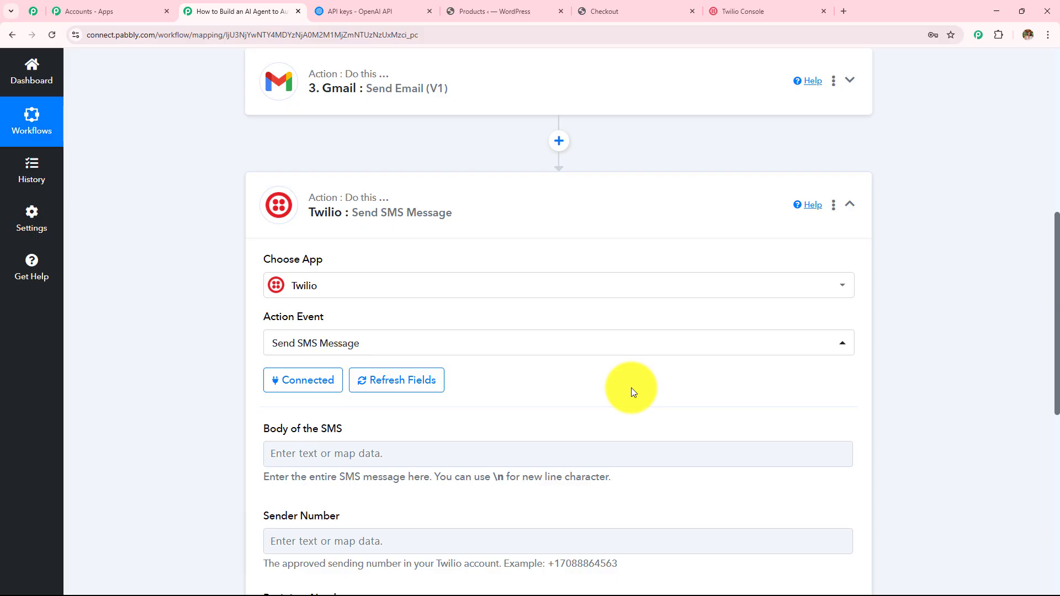
# Step: Map ChatGPT's 'Choices 0 Message Content' into the Body of the SMS
pyautogui.scroll(-4, 459, 355)
pyautogui.moveTo(264, 208); pyautogui.dragTo(459, 208)
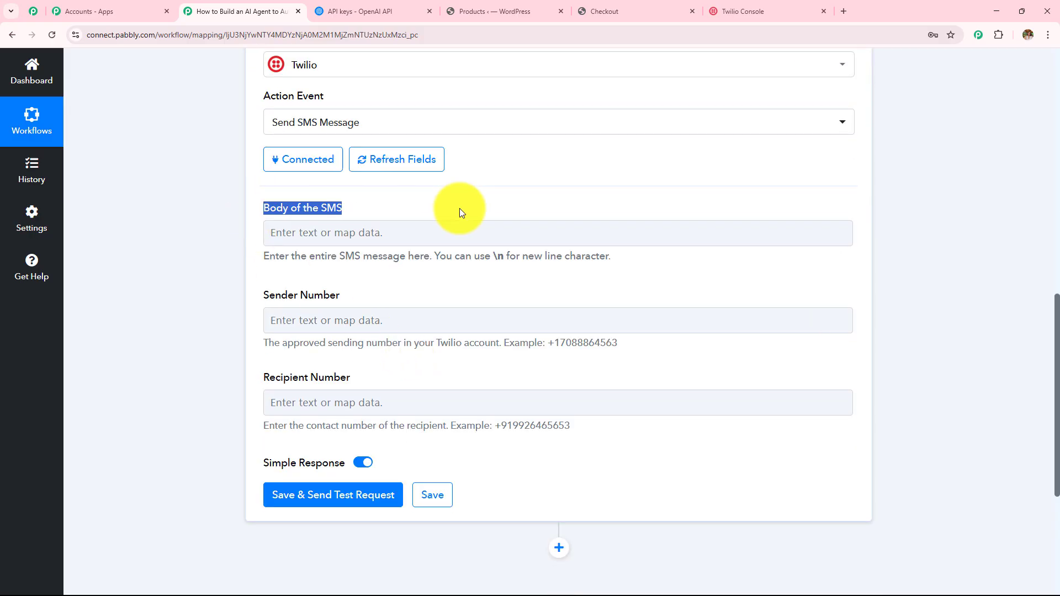
pyautogui.click(463, 230)
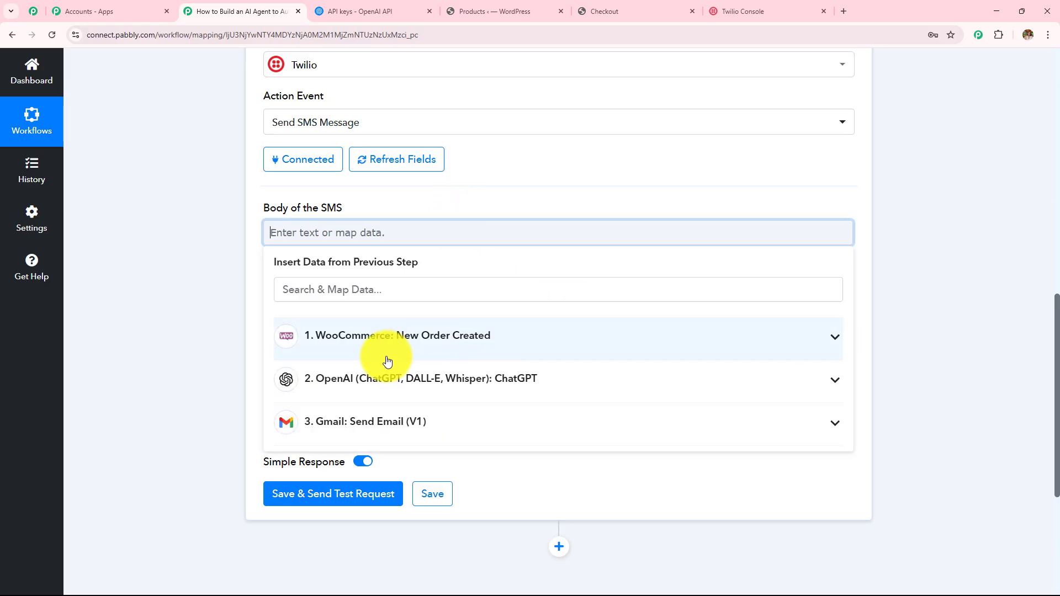
pyautogui.click(425, 389)
pyautogui.scroll(-3, 525, 315)
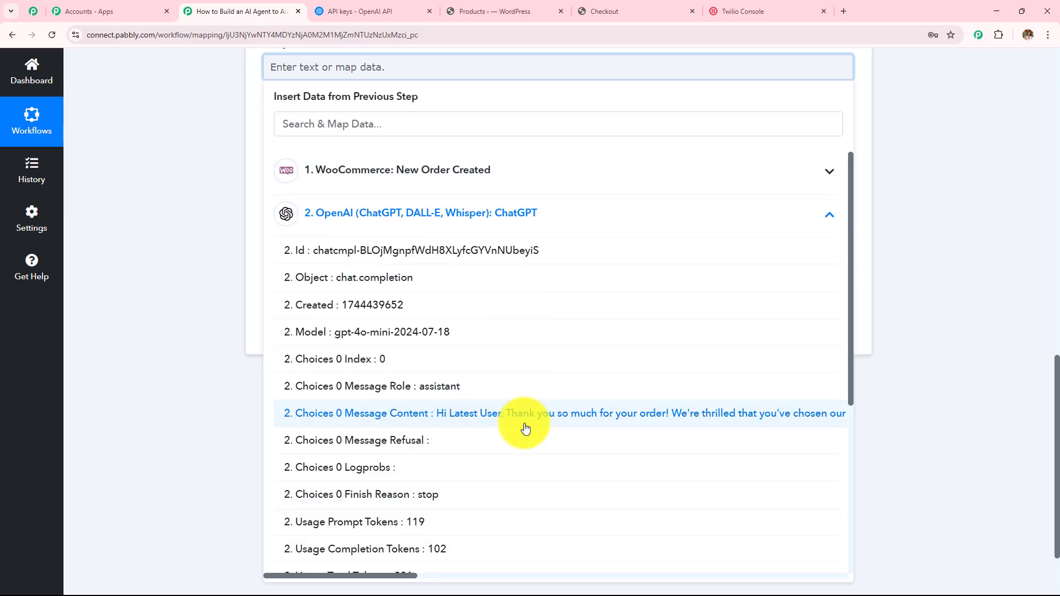
pyautogui.click(521, 413)
pyautogui.click(230, 263)
pyautogui.scroll(3, 251, 221)
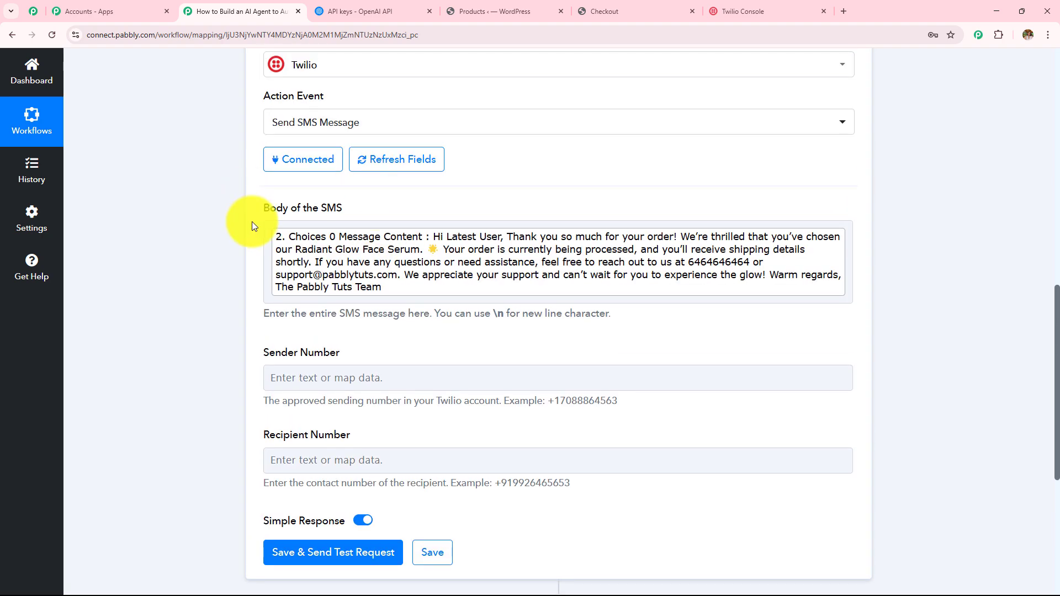
pyautogui.scroll(-2, 458, 294)
pyautogui.moveTo(262, 242); pyautogui.dragTo(462, 244)
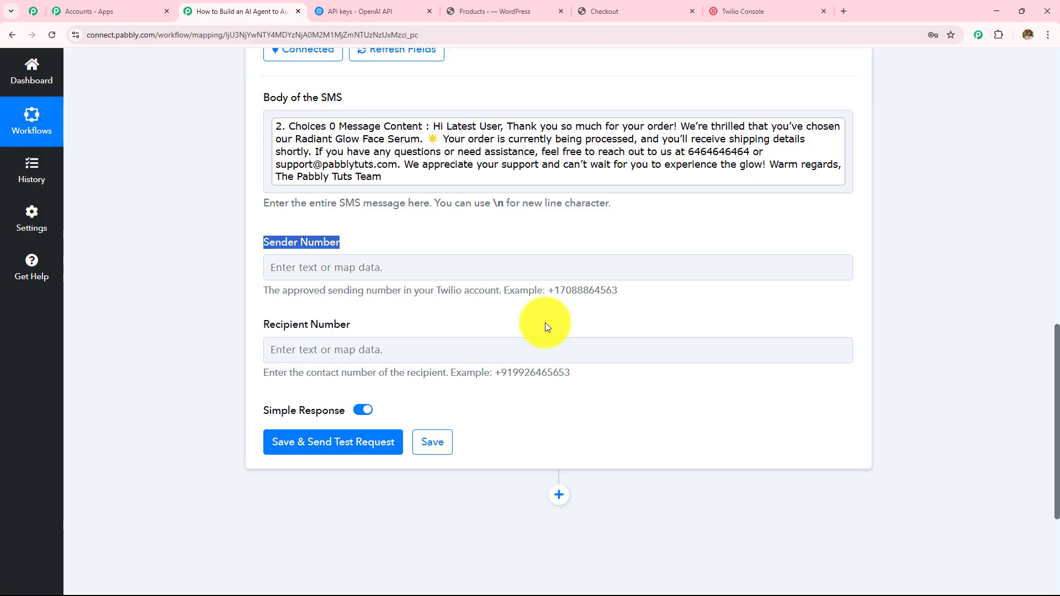
# Step: Go to the Twilio Console to find the account's Twilio phone number
pyautogui.click(749, 10)
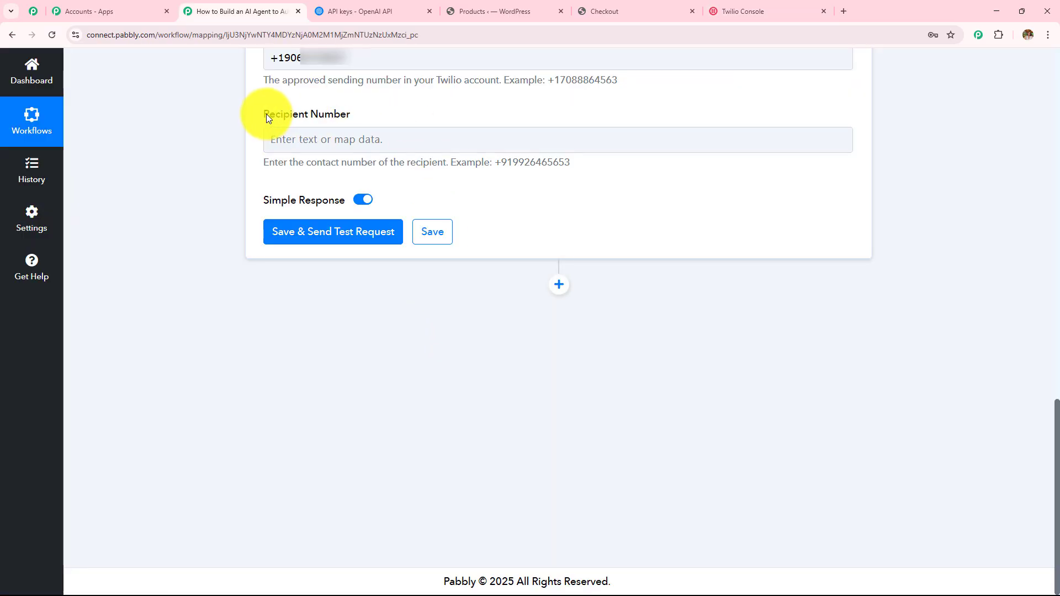
# Step: Map the WooCommerce order's Billing Phone into the Recipient Number field
pyautogui.moveTo(266, 113); pyautogui.dragTo(379, 111)
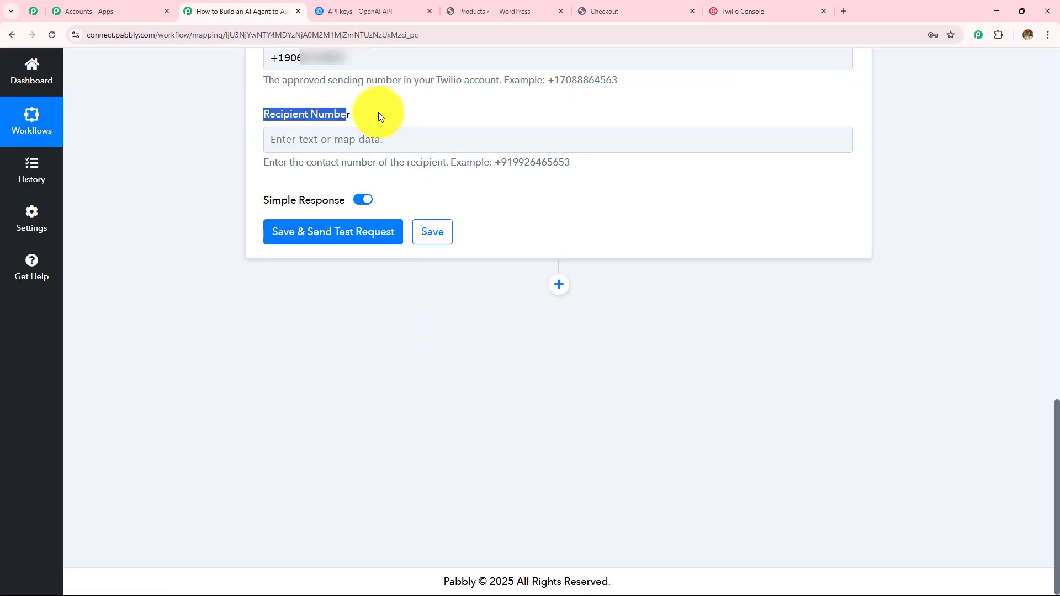
pyautogui.click(385, 146)
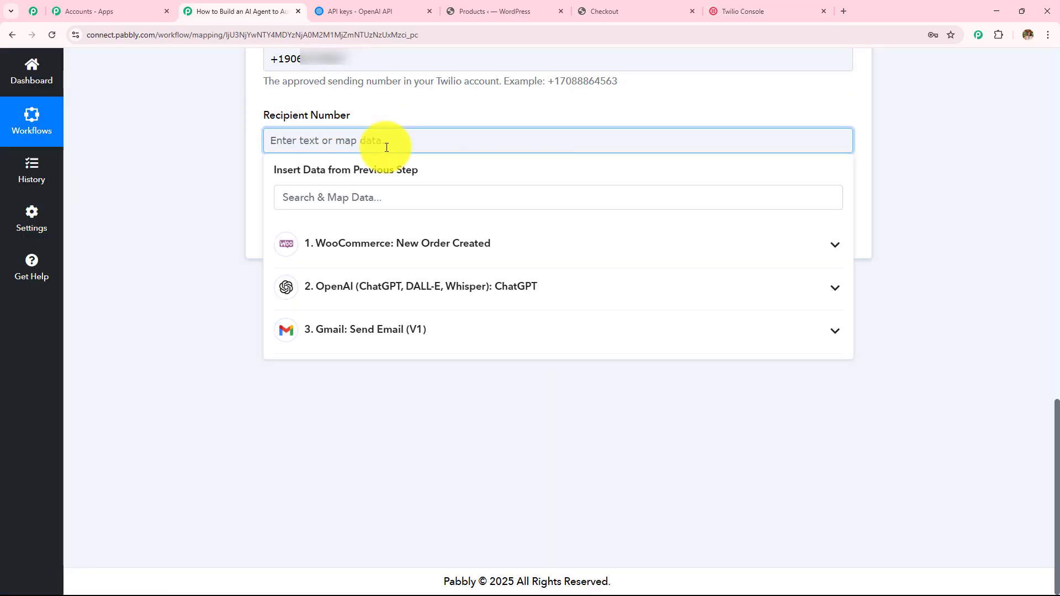
pyautogui.click(372, 243)
pyautogui.click(379, 196)
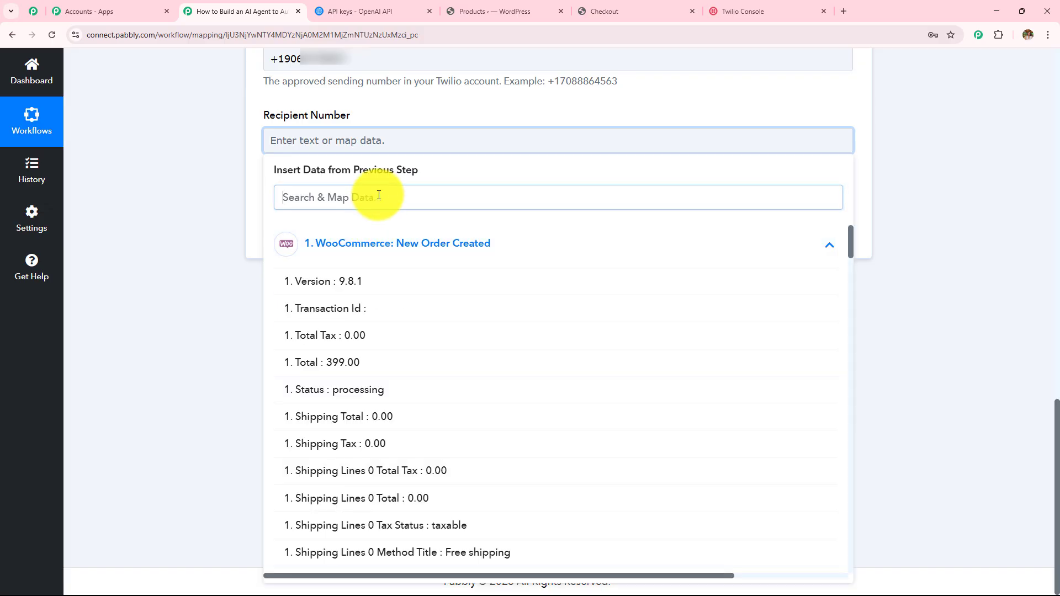
pyautogui.write('ph')
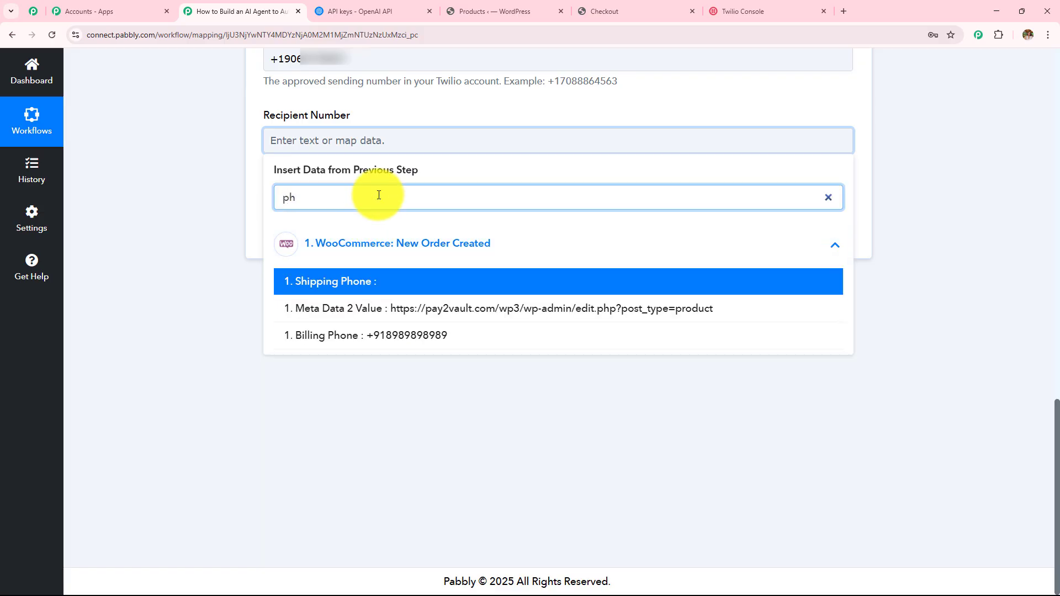
pyautogui.click(402, 338)
pyautogui.click(235, 228)
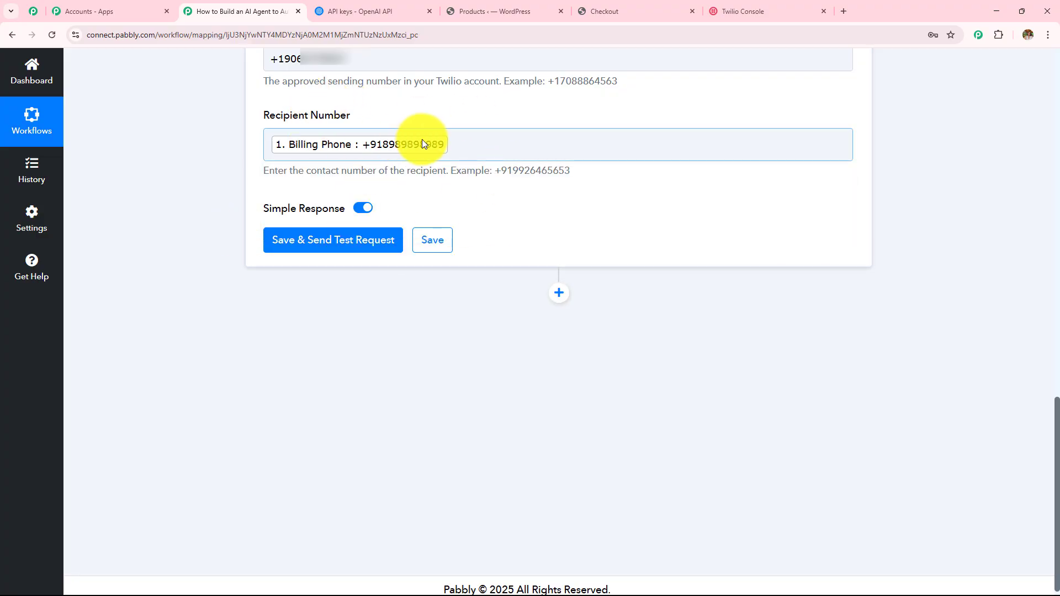
# Step: Replace the mapped Billing Phone with a manually typed recipient phone number
pyautogui.click(466, 146)
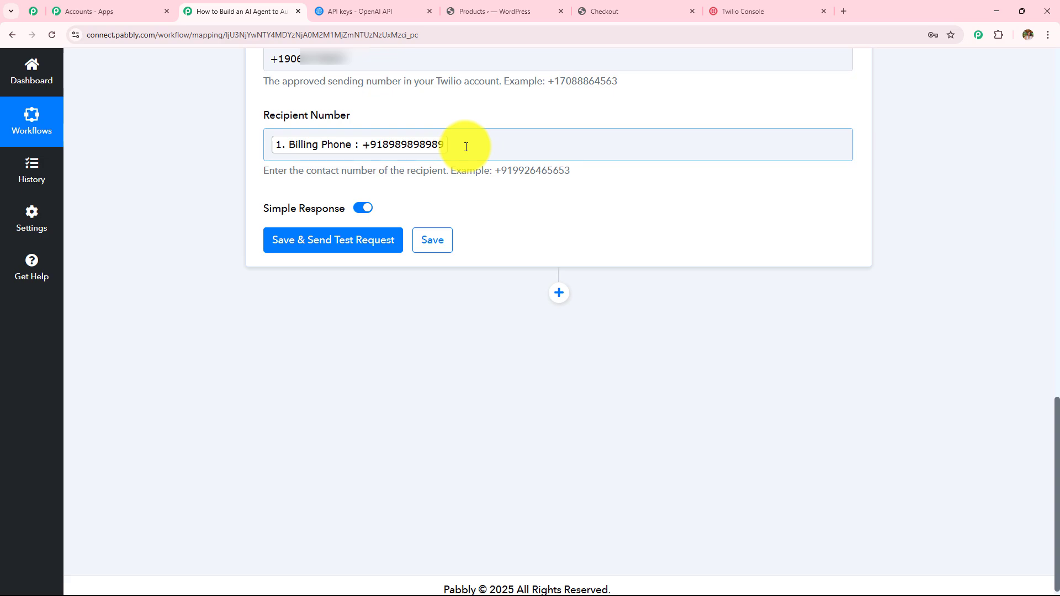
pyautogui.click(466, 147)
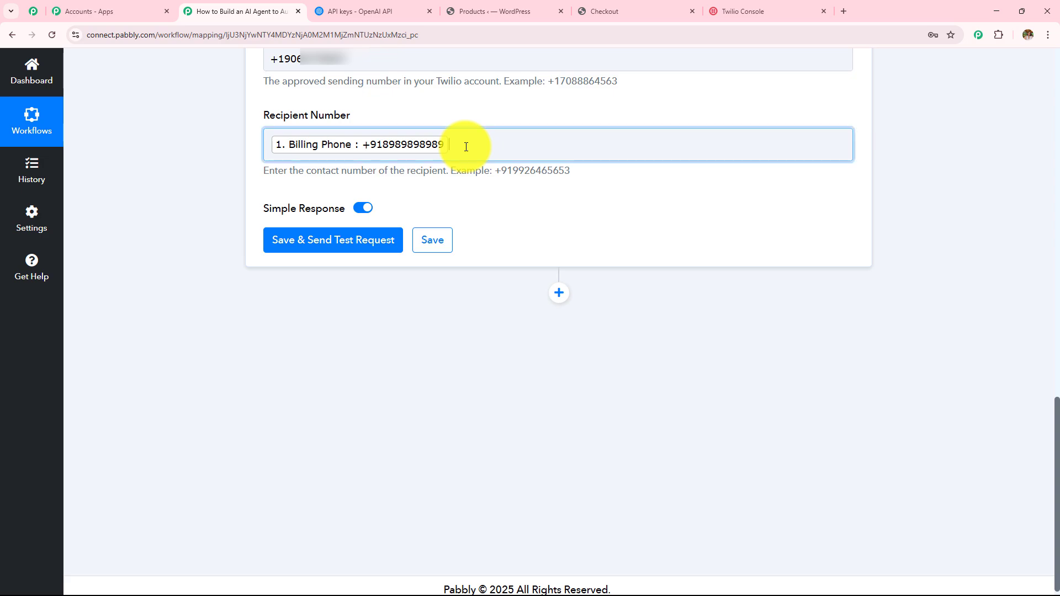
pyautogui.press('BackSpace')
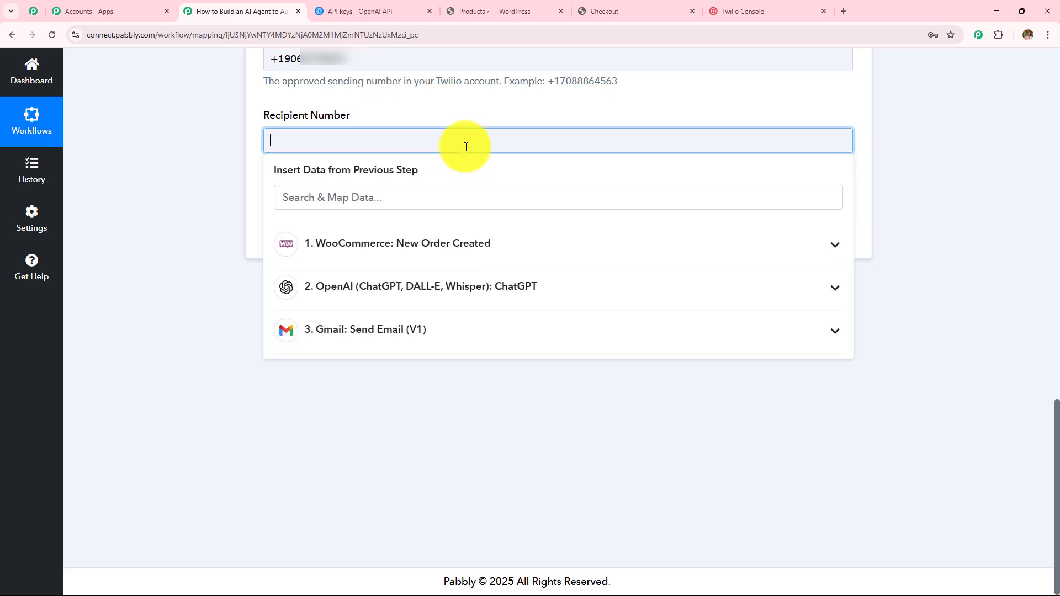
pyautogui.write('+91952')
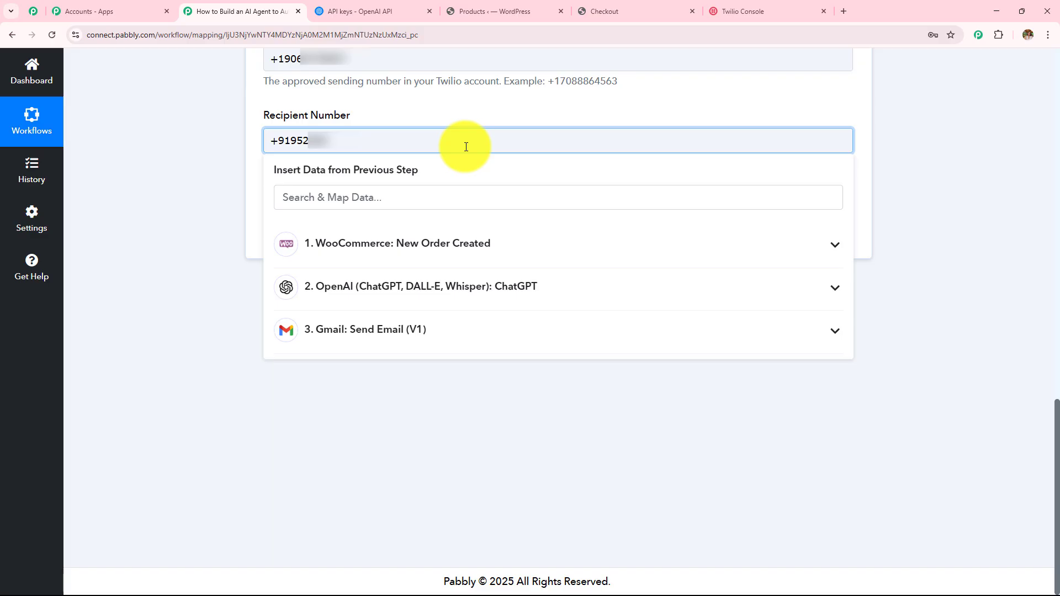
pyautogui.write('****')
pyautogui.click(206, 199)
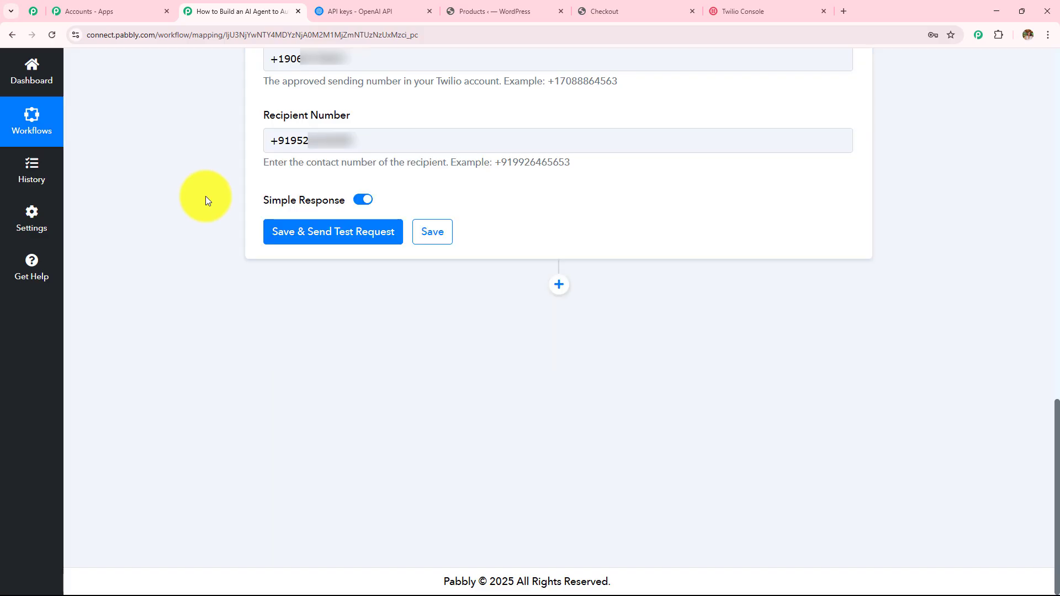
# Step: Save the SMS step, send a test, and enlarge the response Body to read the full SMS
pyautogui.click(355, 229)
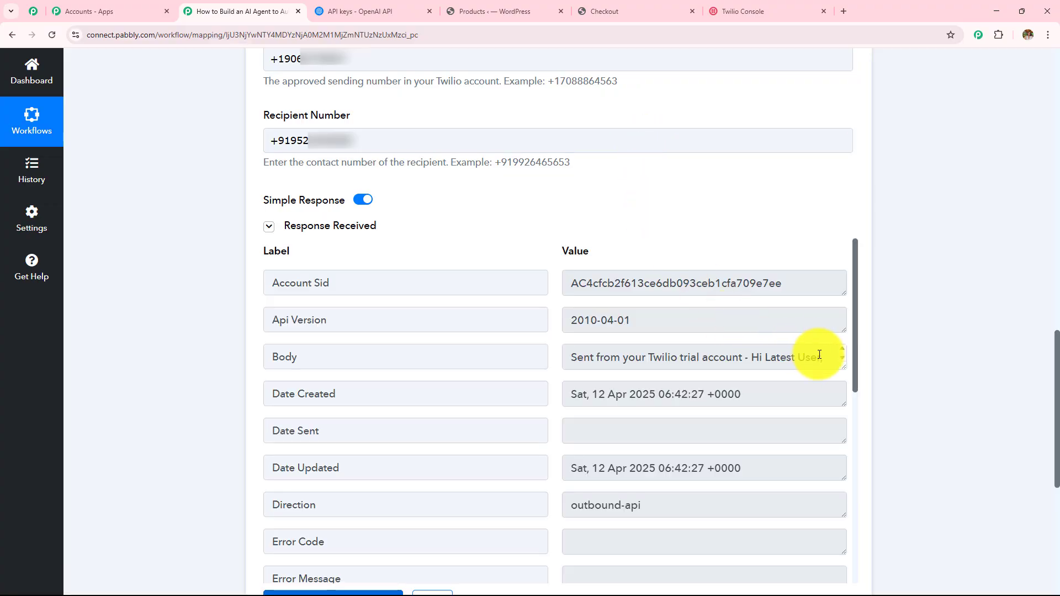
pyautogui.moveTo(842, 368); pyautogui.dragTo(840, 559)
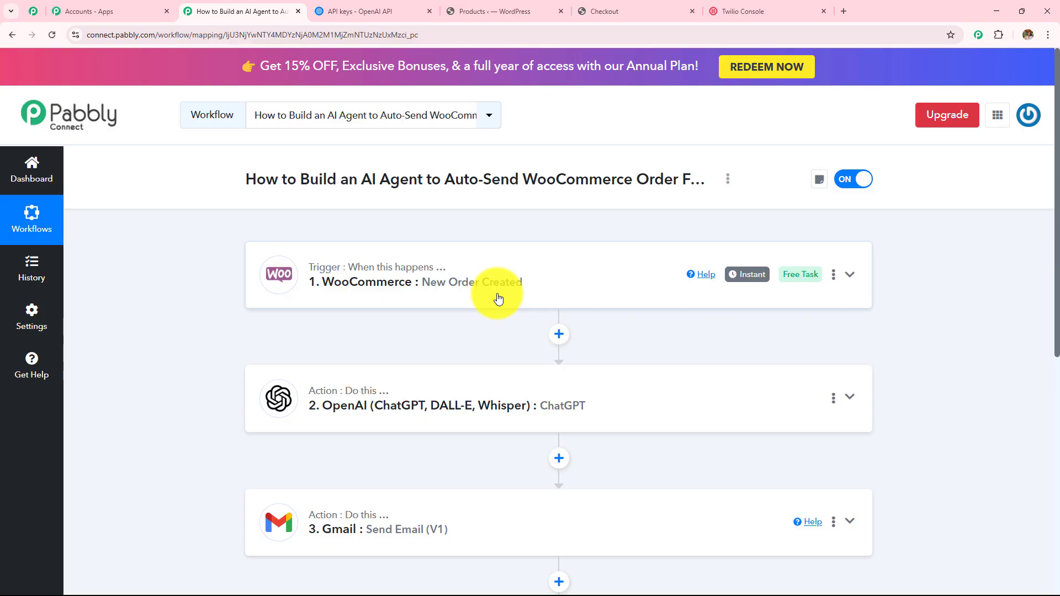
pyautogui.click(497, 298)
pyautogui.scroll(-4, 469, 283)
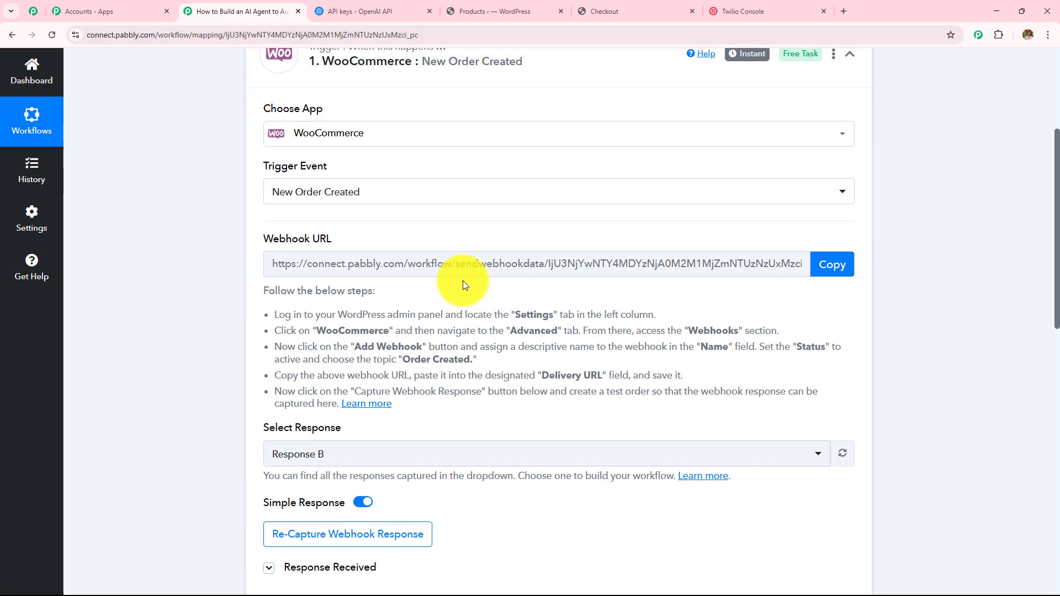
pyautogui.scroll(-4, 463, 281)
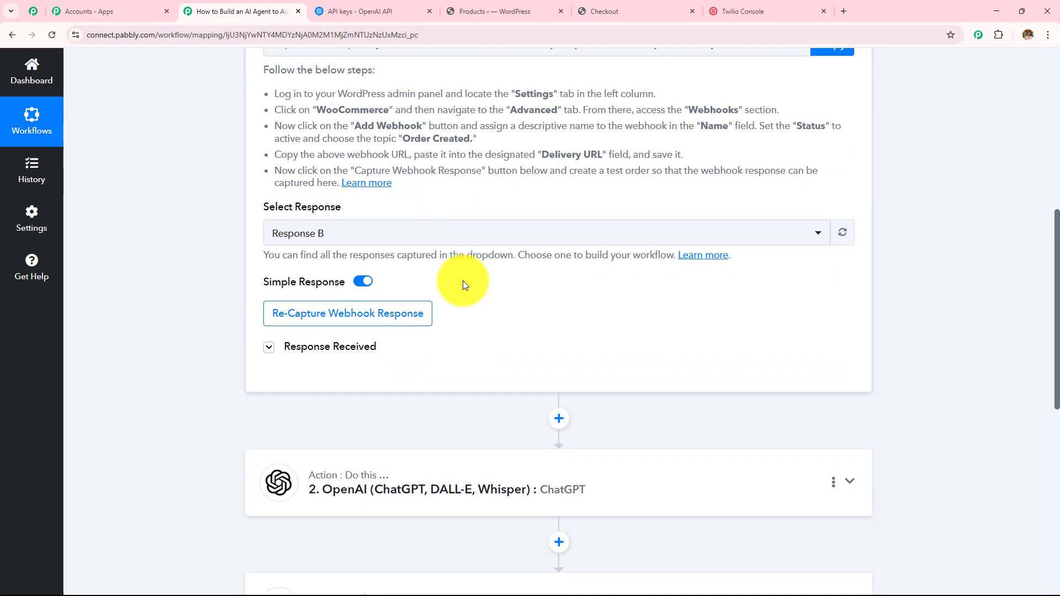
pyautogui.click(316, 355)
pyautogui.scroll(-7, 896, 273)
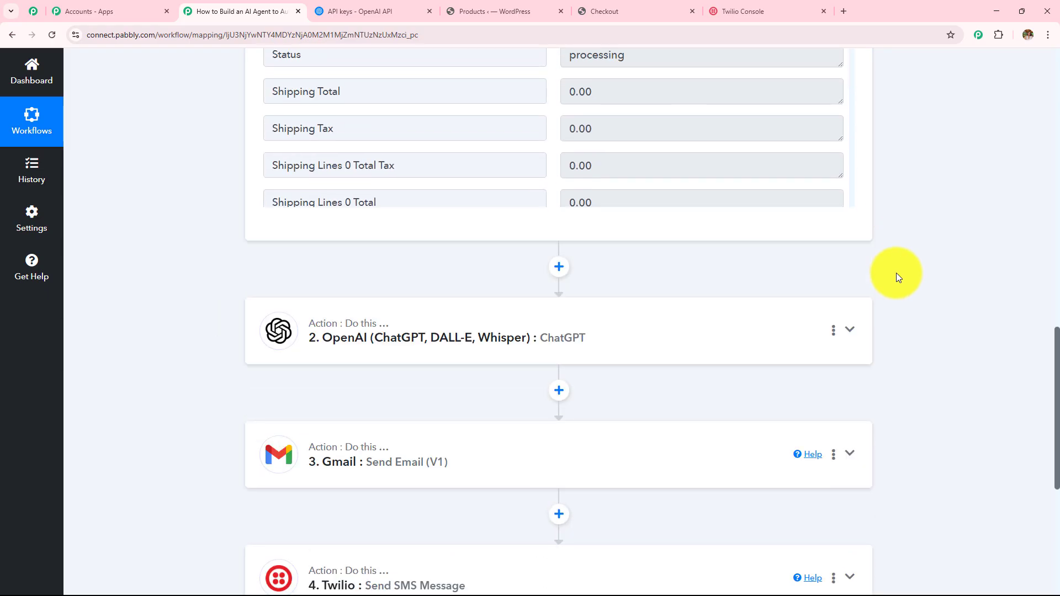
pyautogui.scroll(-4, 896, 273)
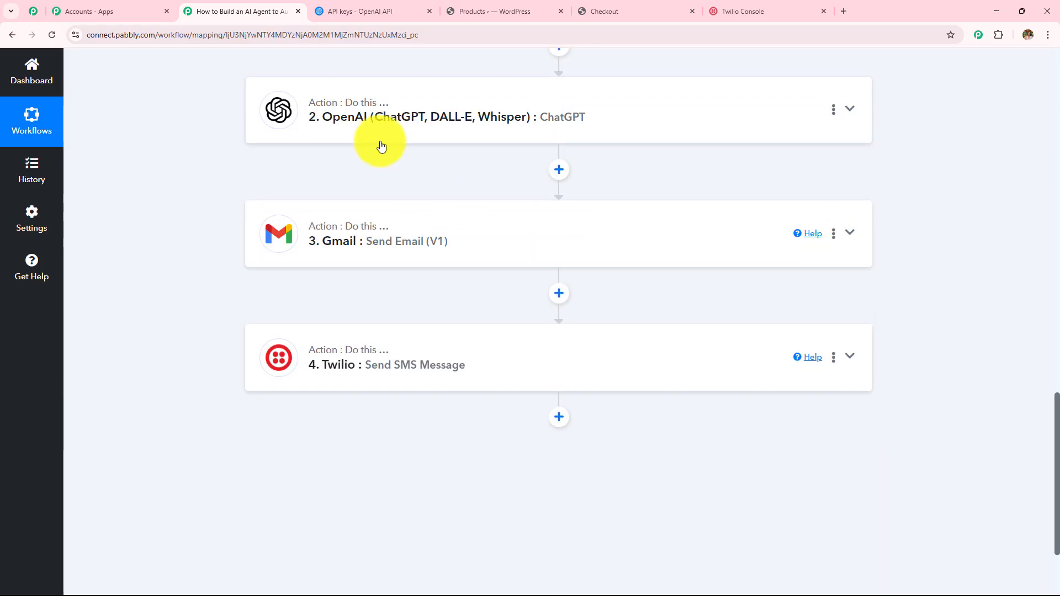
pyautogui.click(578, 128)
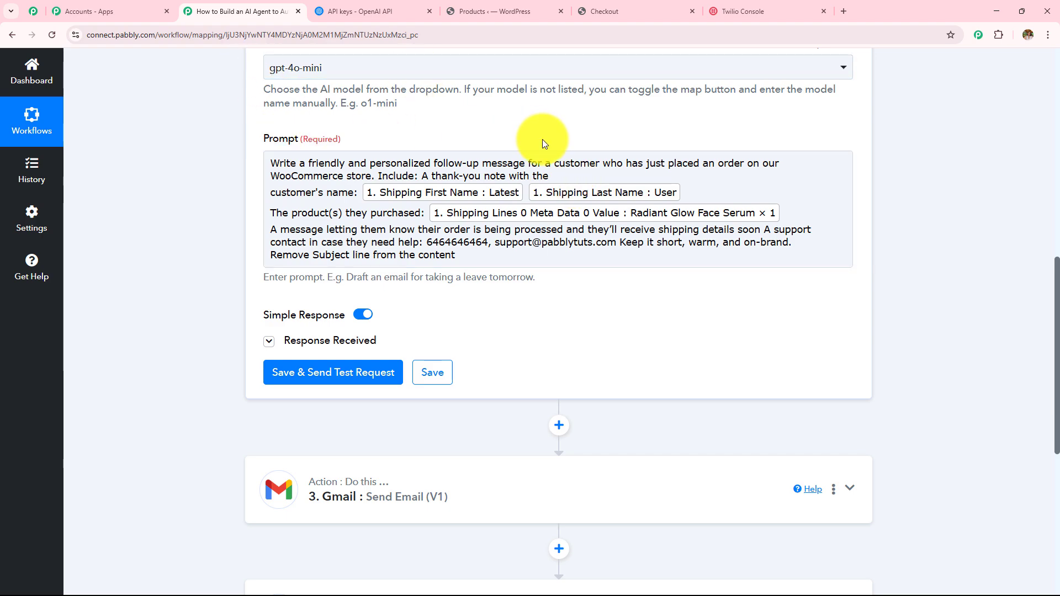
pyautogui.scroll(-7, 941, 153)
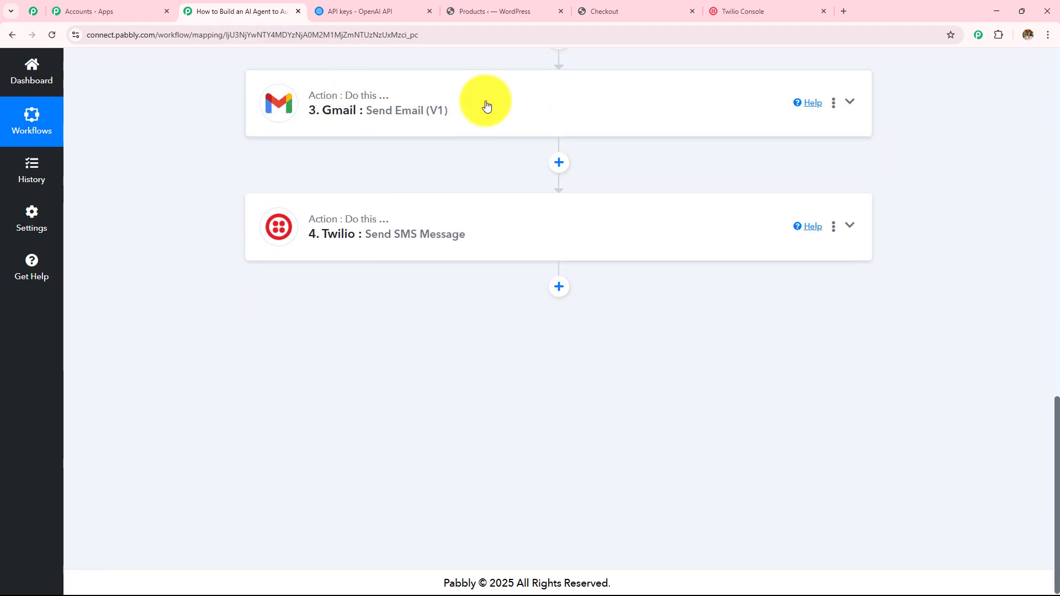
pyautogui.click(485, 105)
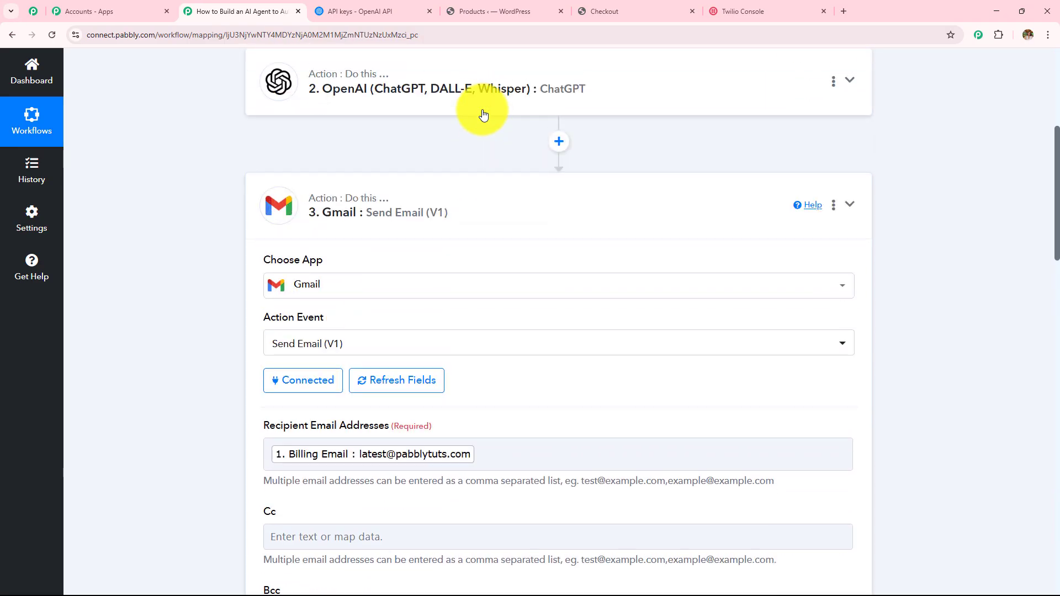
pyautogui.scroll(-12, 449, 240)
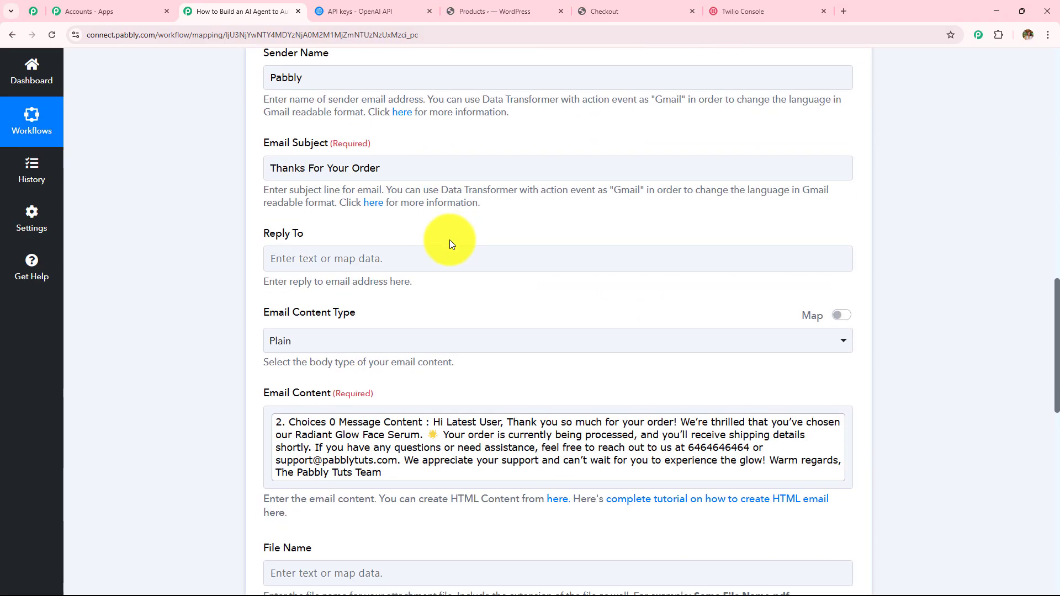
pyautogui.scroll(-12, 449, 239)
pyautogui.scroll(6, 415, 376)
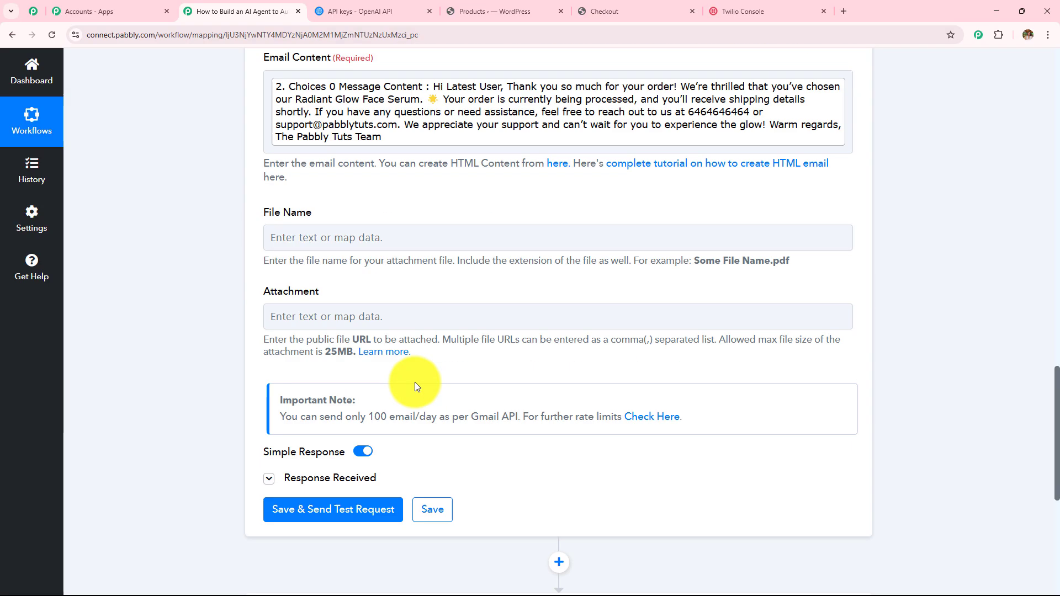
pyautogui.scroll(18, 415, 382)
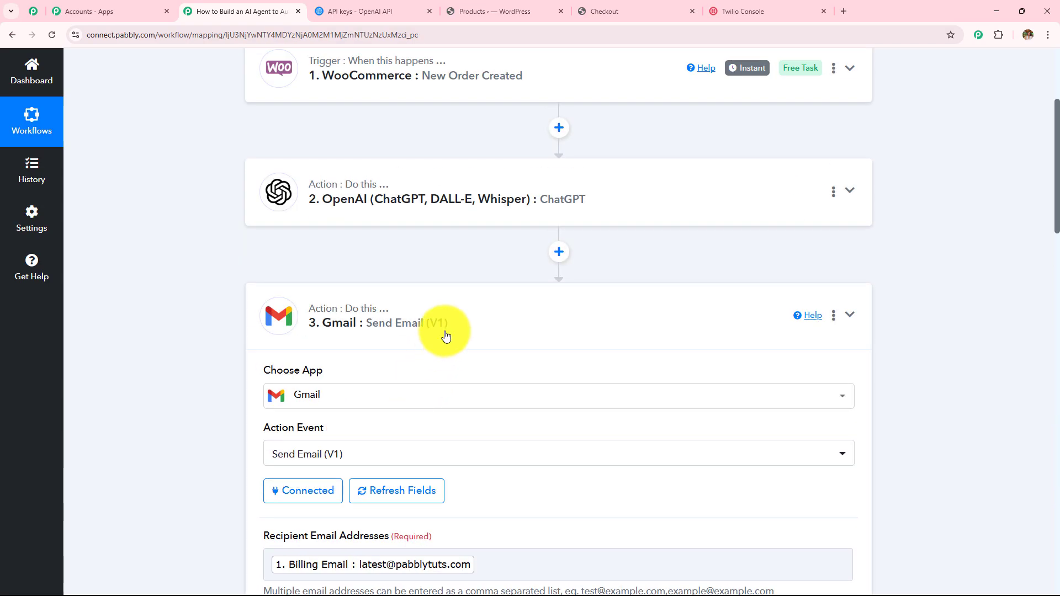
pyautogui.click(446, 331)
pyautogui.scroll(4, 438, 356)
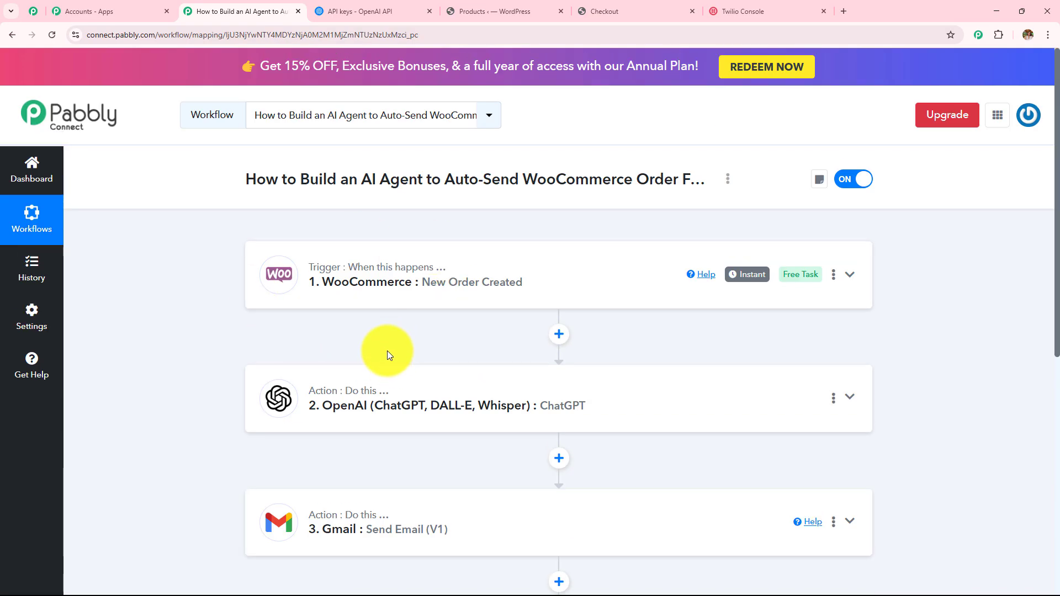
pyautogui.scroll(-4, 407, 318)
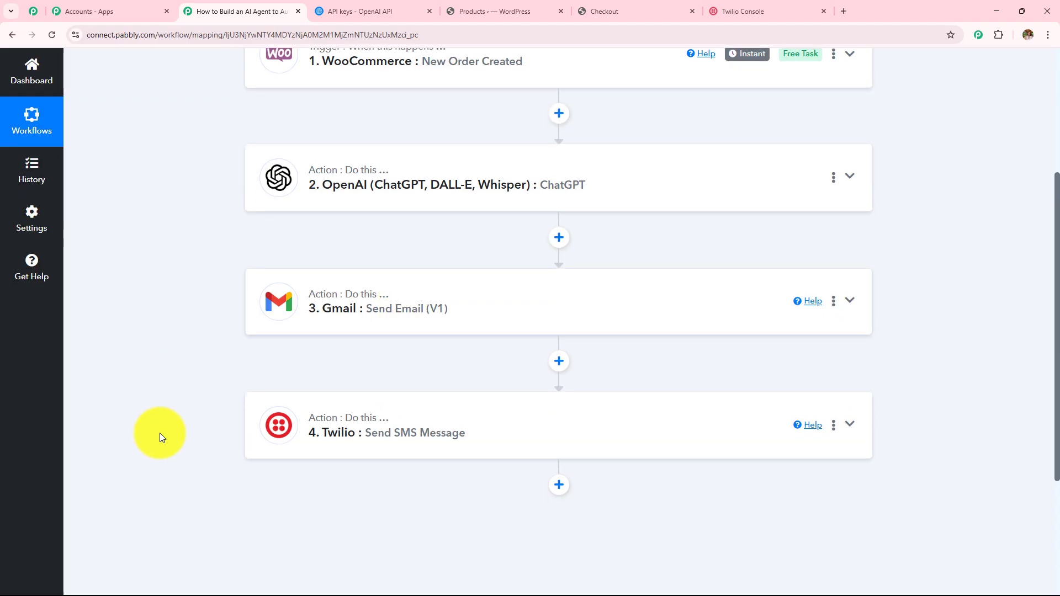
pyautogui.scroll(4, 432, 426)
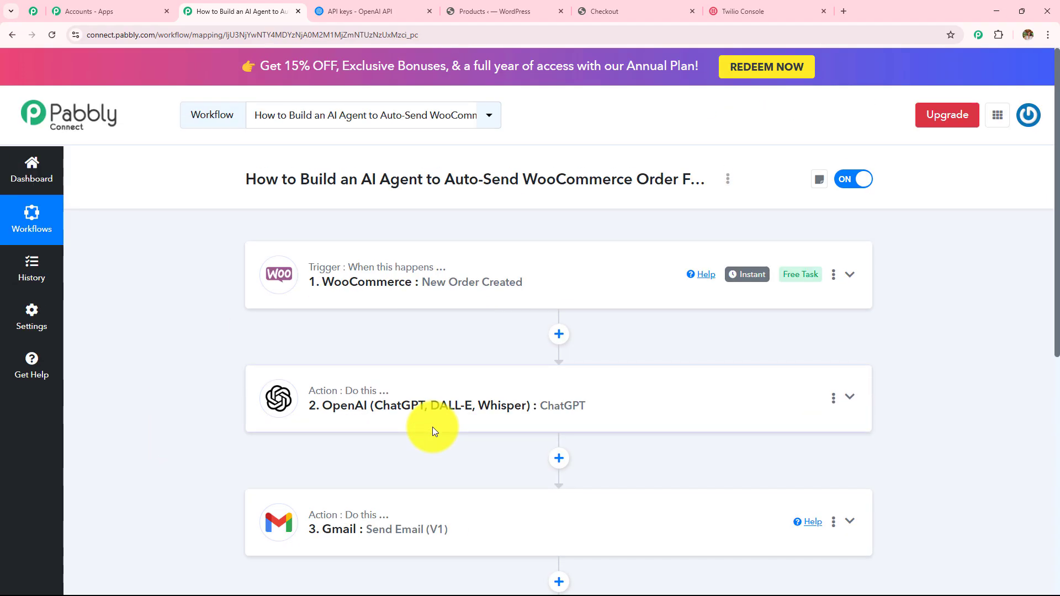